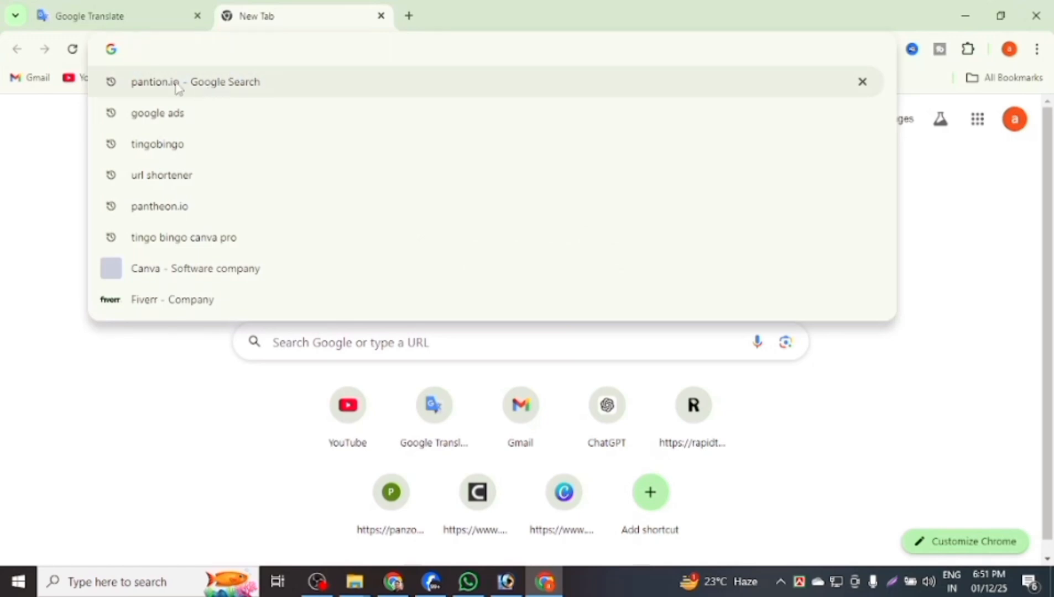
Search Google for pantion.io and open the Pantheon.io: WebOps Platform result.
{"action": "left_click", "coordinate": [146, 87]}
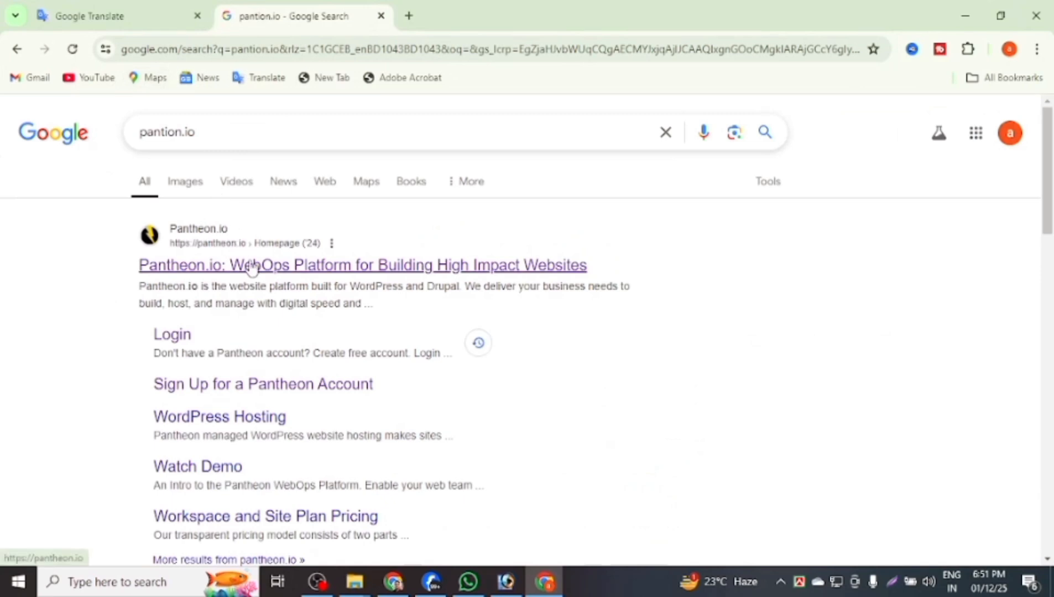
{"action": "left_click", "coordinate": [309, 271]}
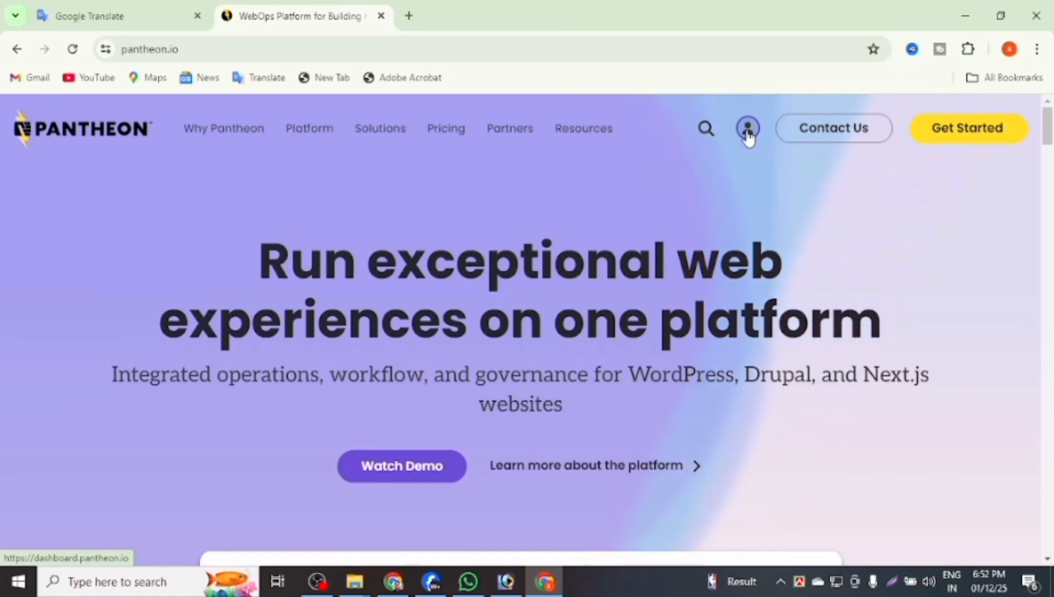
Open the dashboard login, mark Connect with Google with an arrow annotation, then sign in with Google.
{"action": "left_click", "coordinate": [748, 129]}
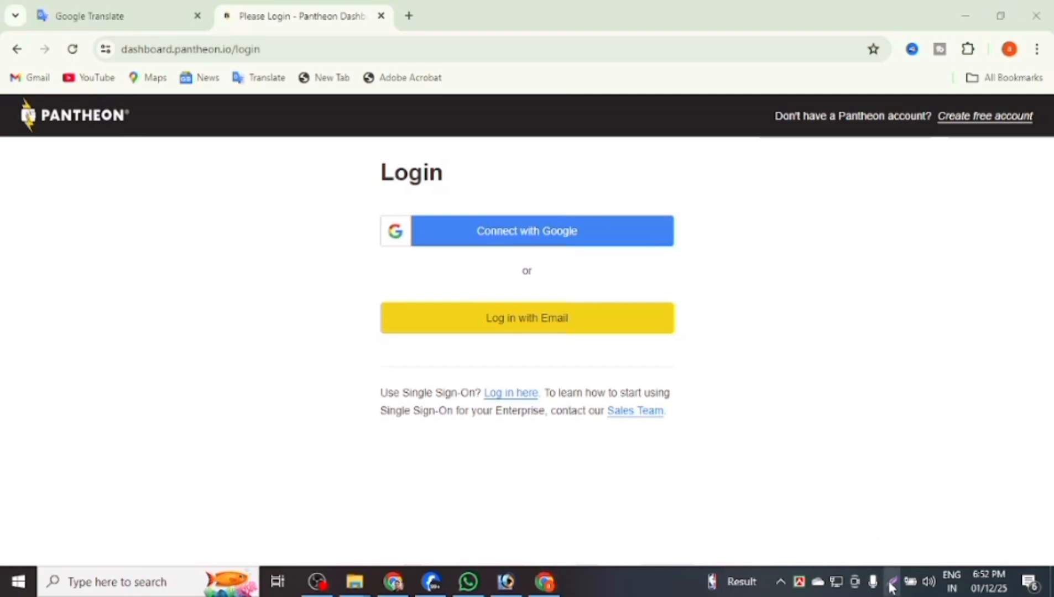
{"action": "left_click", "coordinate": [890, 584]}
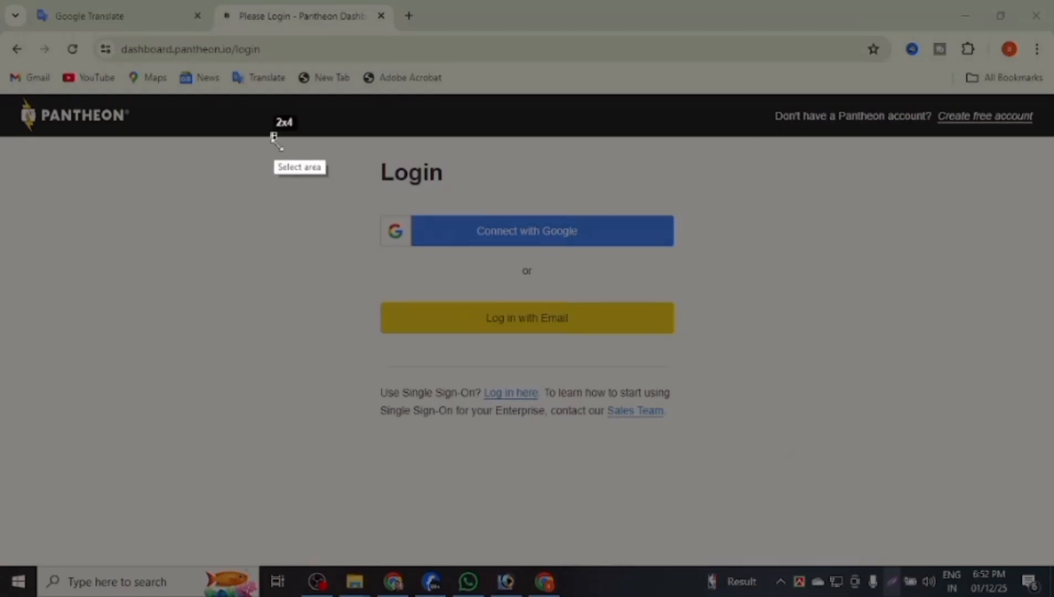
{"action": "left_click_drag", "start_coordinate": [273, 135], "coordinate": [979, 560]}
{"action": "left_click", "coordinate": [996, 455]}
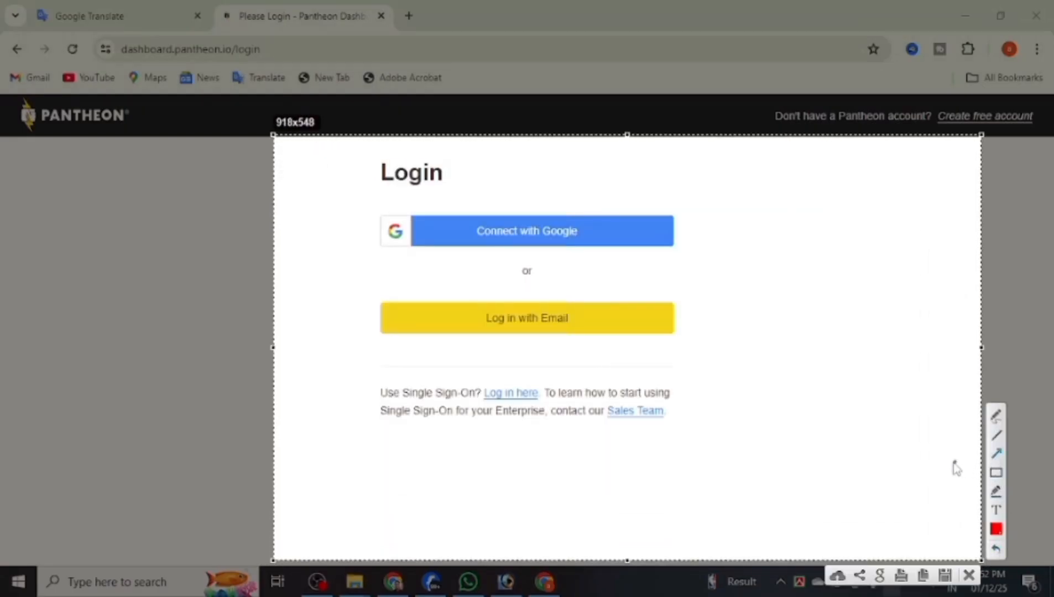
{"action": "left_click_drag", "start_coordinate": [790, 400], "coordinate": [667, 256]}
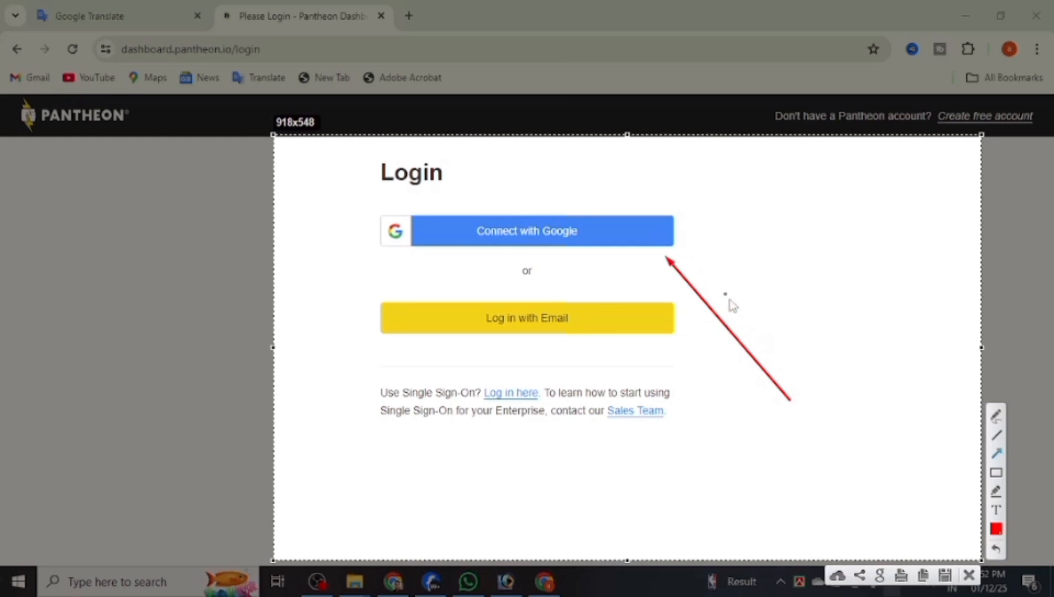
{"action": "left_click", "coordinate": [964, 573]}
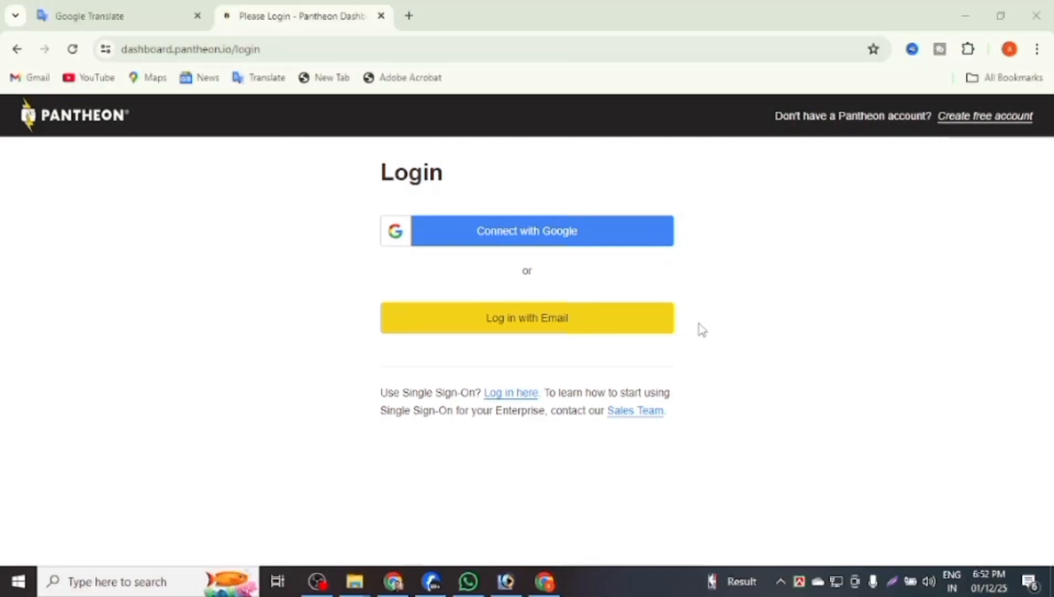
{"action": "left_click", "coordinate": [636, 242]}
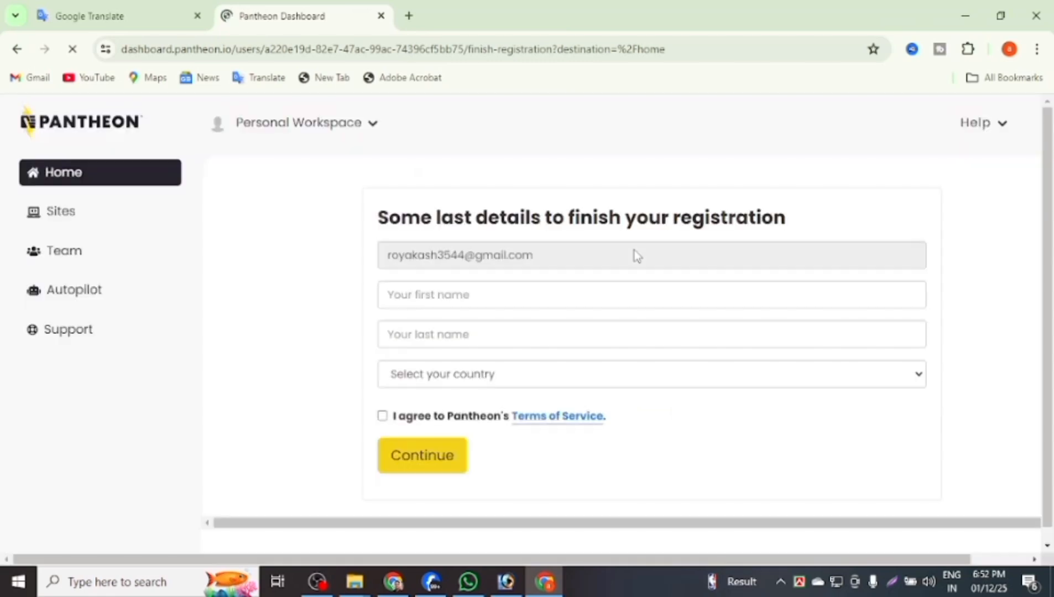
Enter the user's first name and last name on the registration form.
{"action": "scroll", "coordinate": [620, 271], "scroll_direction": "down", "scroll_amount": 1}
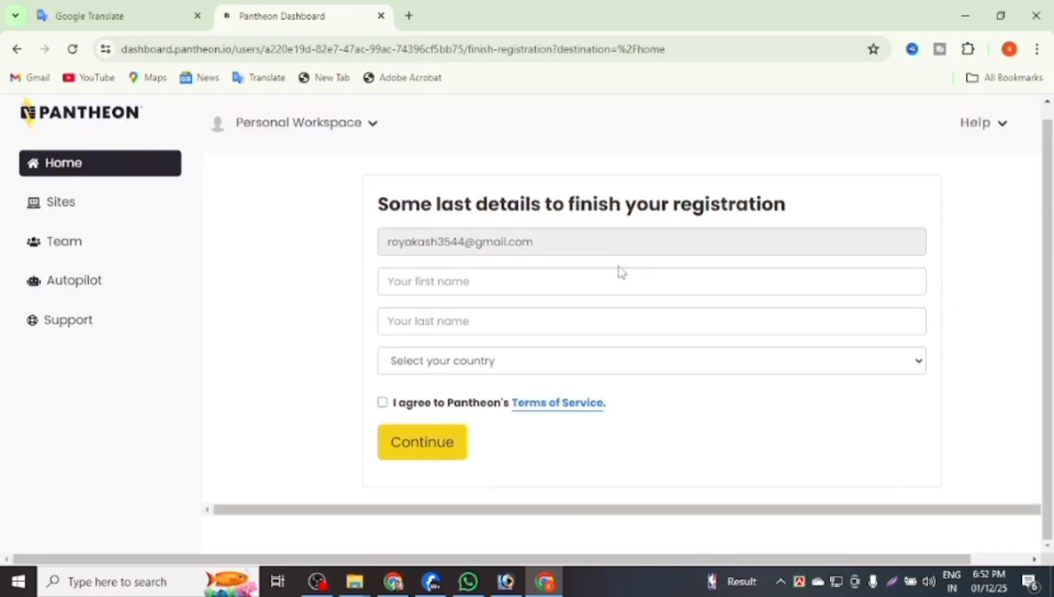
{"action": "left_click", "coordinate": [588, 285]}
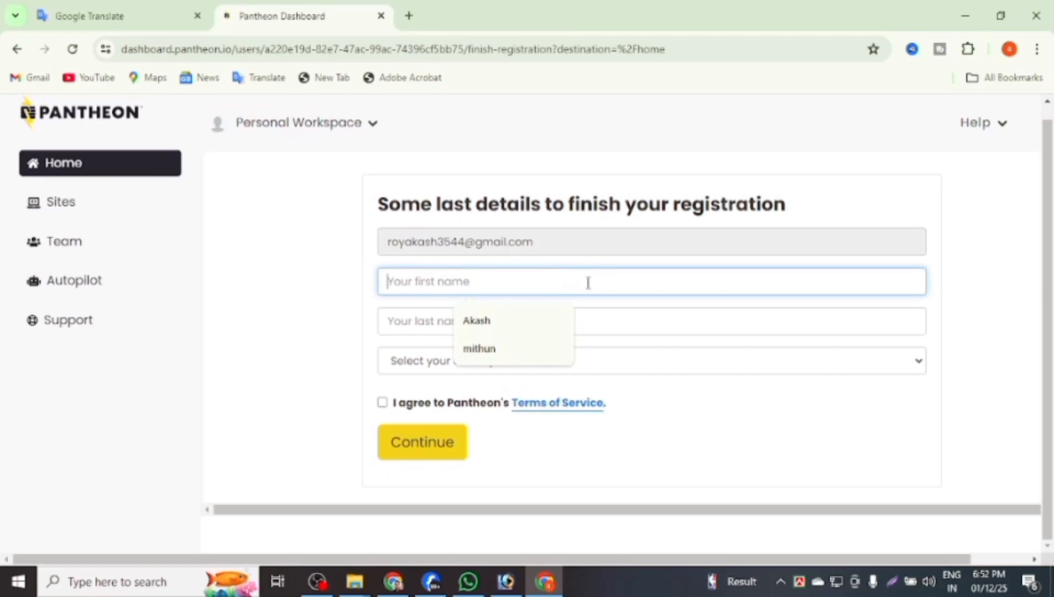
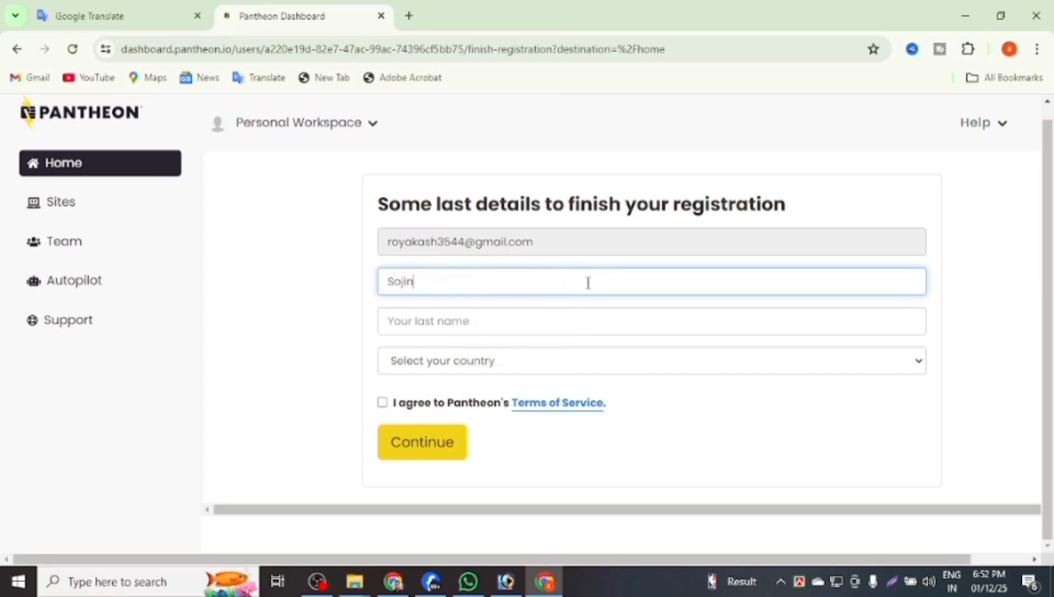
{"action": "left_click", "coordinate": [531, 316]}
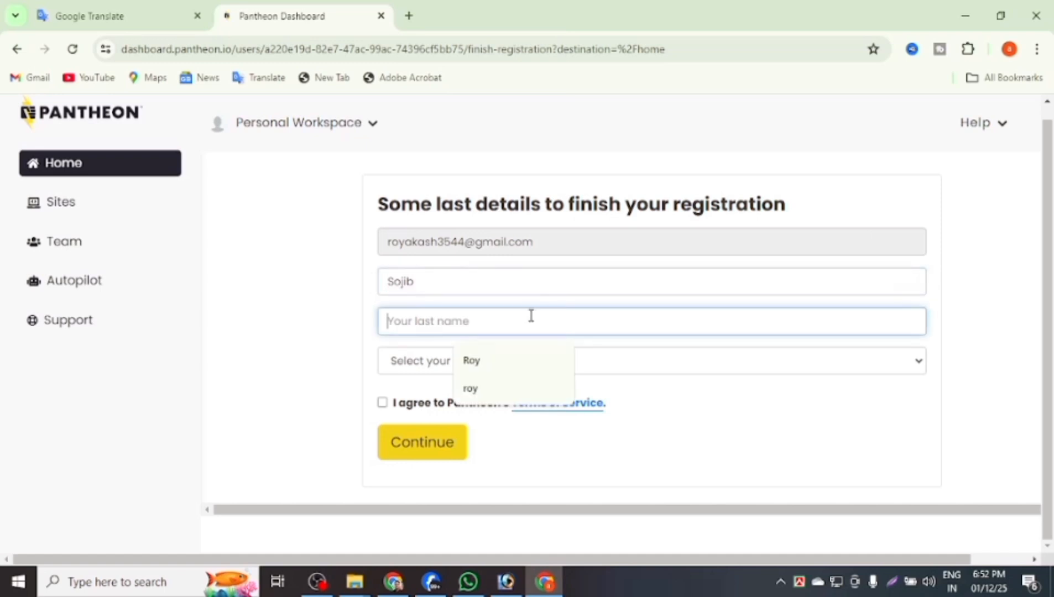
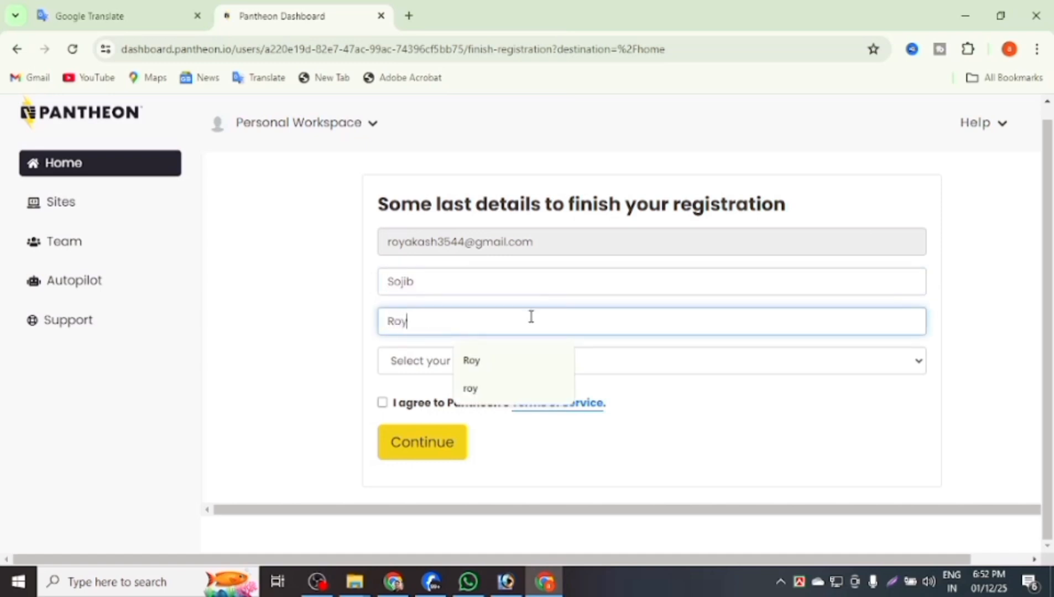
Select Bangladesh as country, accept marketing and Terms of Service, and submit registration.
{"action": "left_click", "coordinate": [431, 361]}
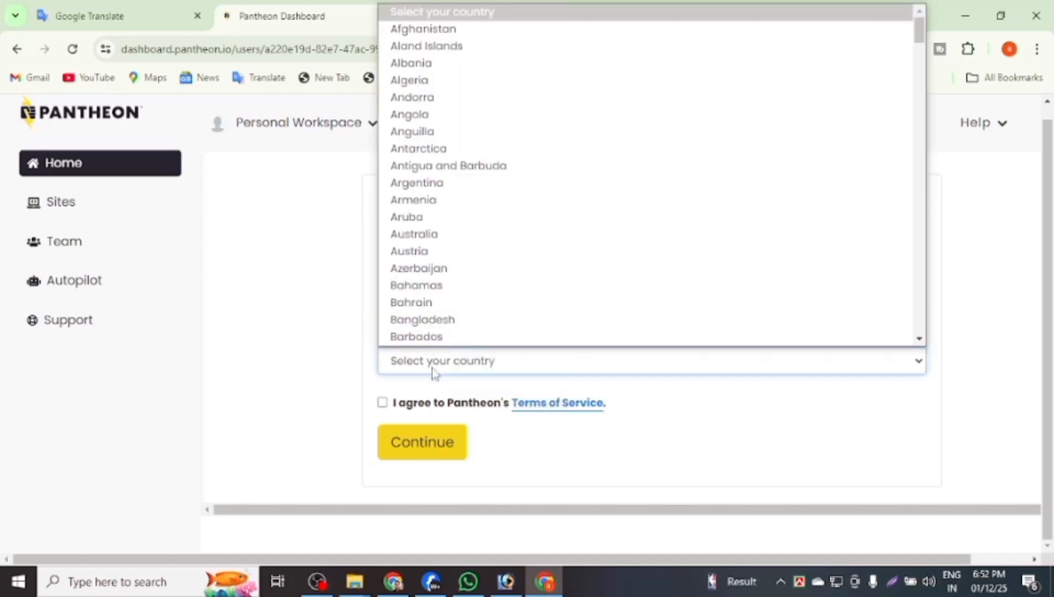
{"action": "scroll", "coordinate": [465, 221], "scroll_direction": "down", "scroll_amount": 3}
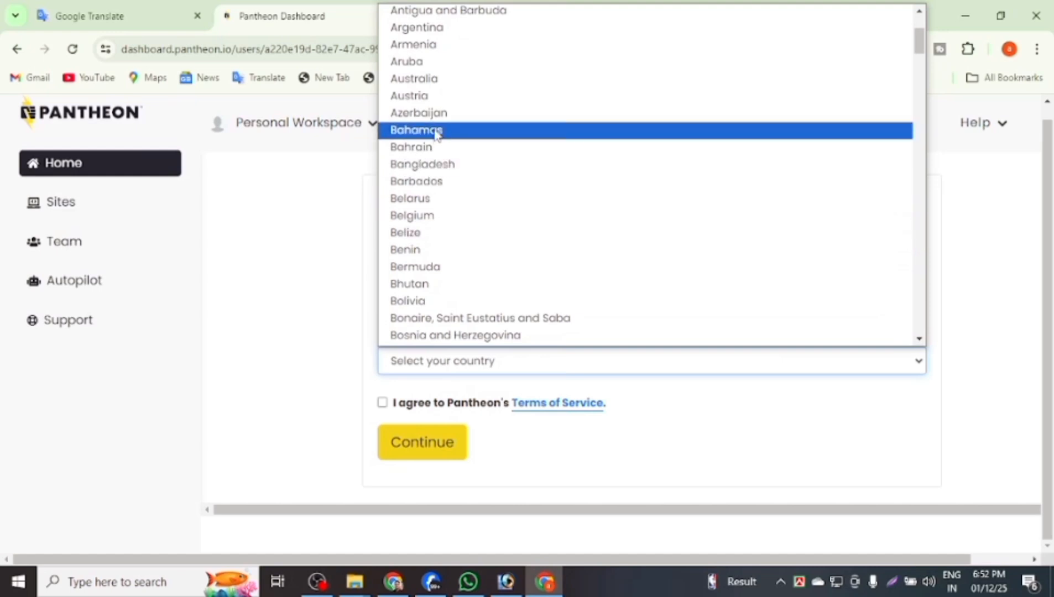
{"action": "left_click", "coordinate": [429, 164]}
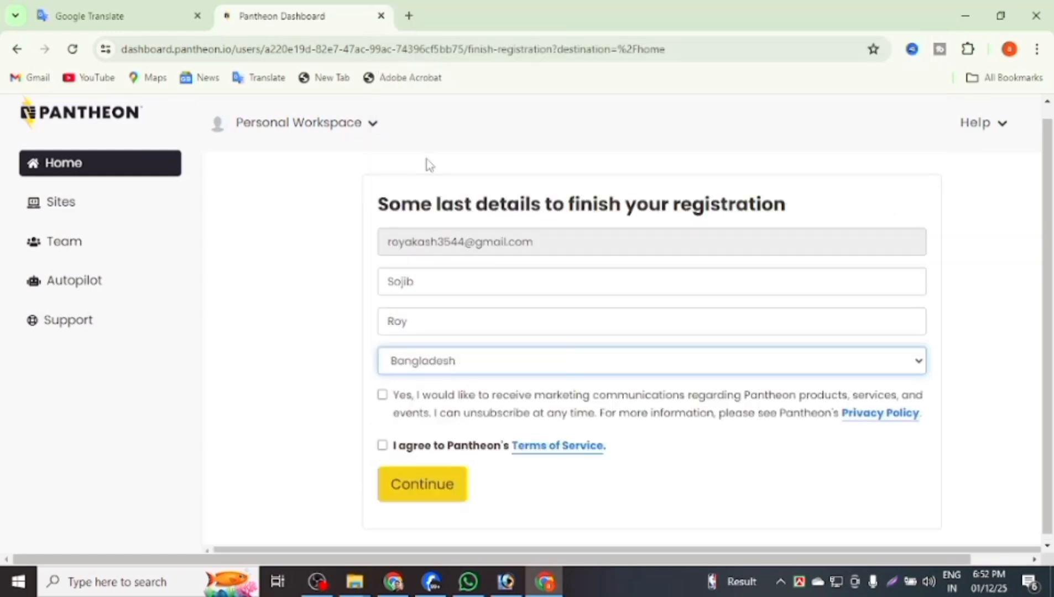
{"action": "scroll", "coordinate": [544, 318], "scroll_direction": "down", "scroll_amount": 1}
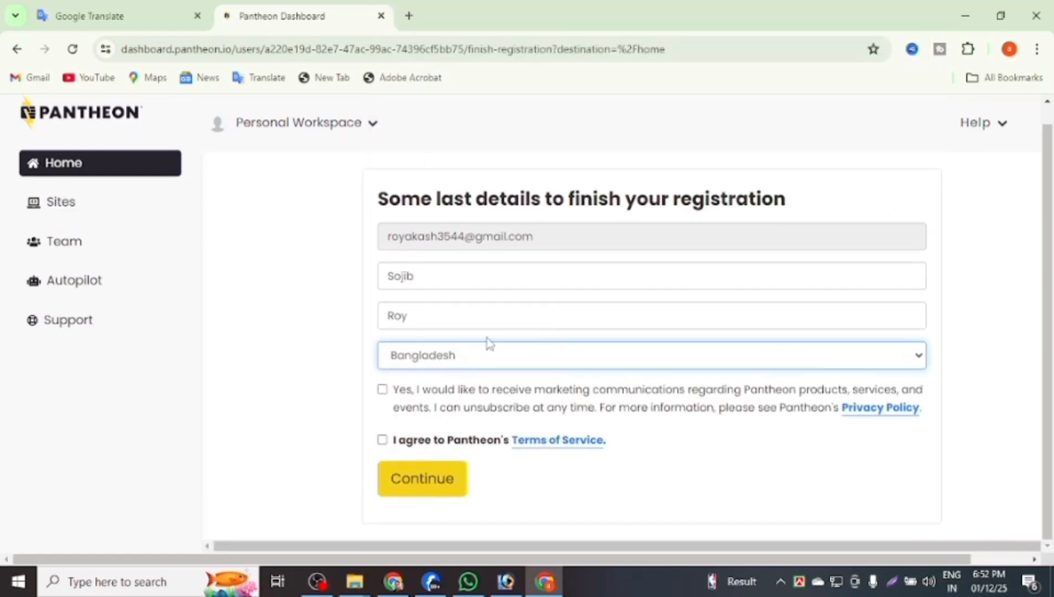
{"action": "left_click", "coordinate": [382, 390]}
{"action": "left_click", "coordinate": [382, 442]}
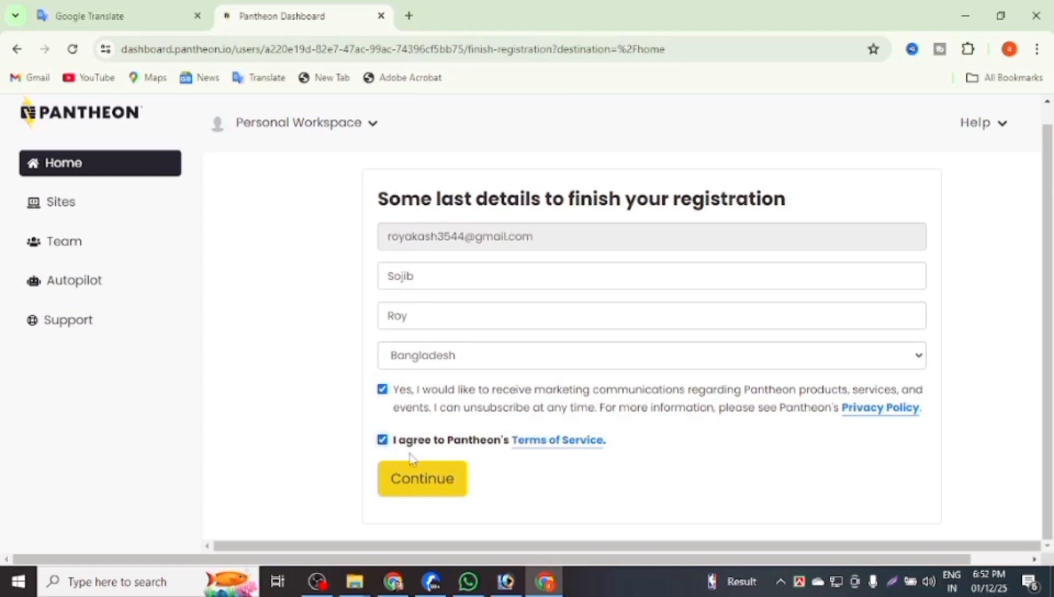
{"action": "left_click", "coordinate": [432, 490]}
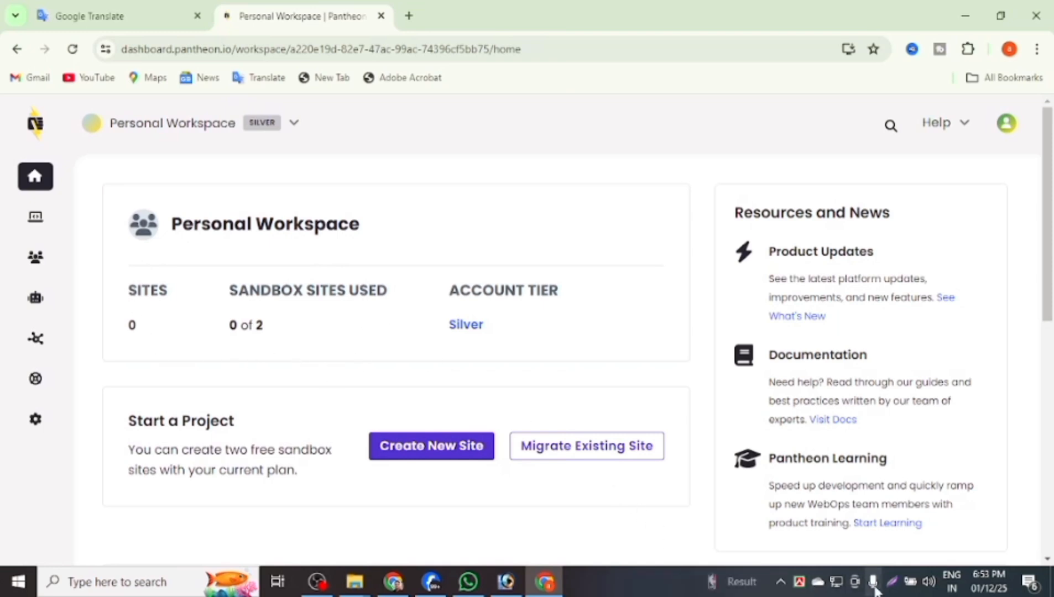
Capture the workspace summary and mark new-site creation with an arrow annotation.
{"action": "left_click", "coordinate": [892, 582]}
{"action": "left_click_drag", "start_coordinate": [100, 155], "coordinate": [712, 545]}
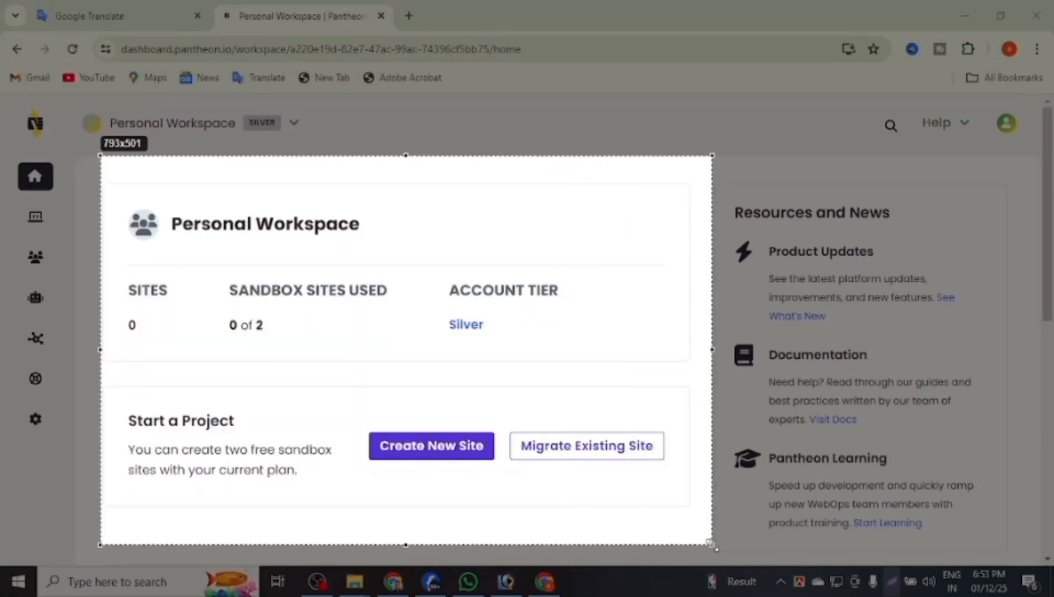
{"action": "left_click", "coordinate": [730, 439]}
{"action": "left_click_drag", "start_coordinate": [302, 357], "coordinate": [364, 436]}
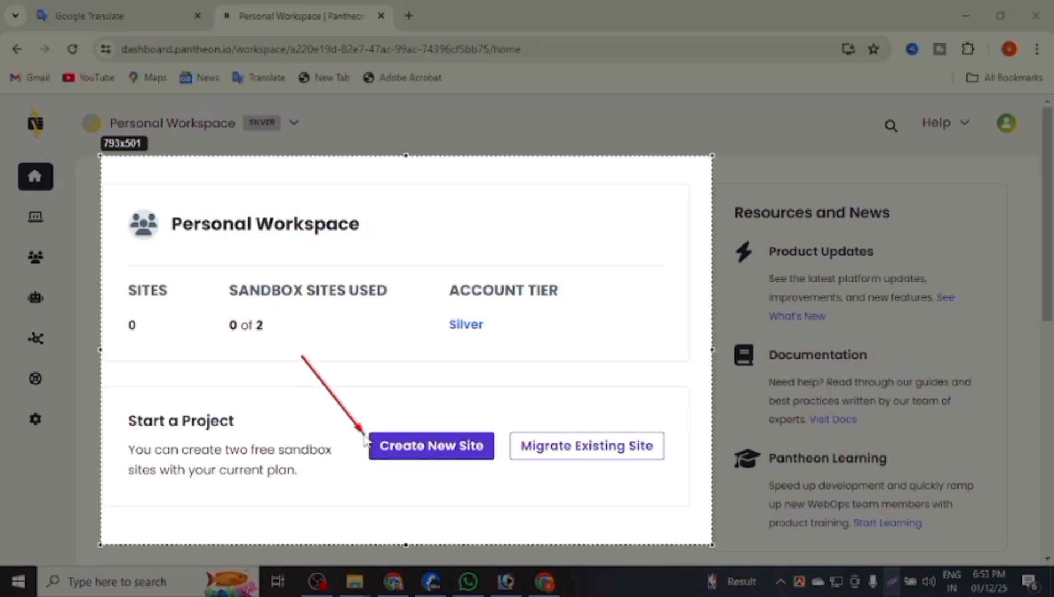
{"action": "left_click", "coordinate": [701, 561]}
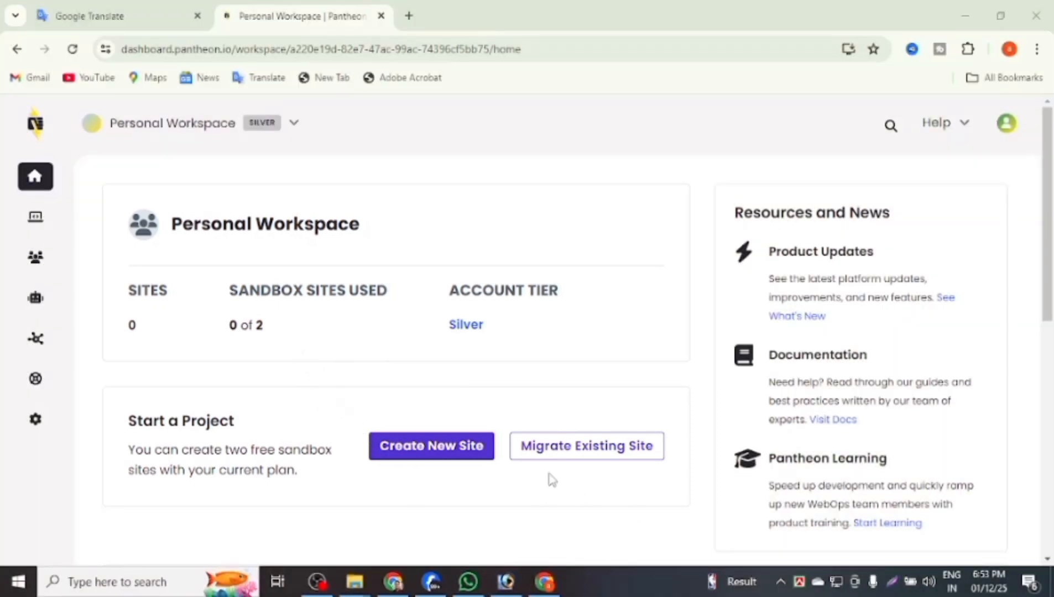
Create a new site and choose WordPress as the site type.
{"action": "left_click", "coordinate": [491, 459]}
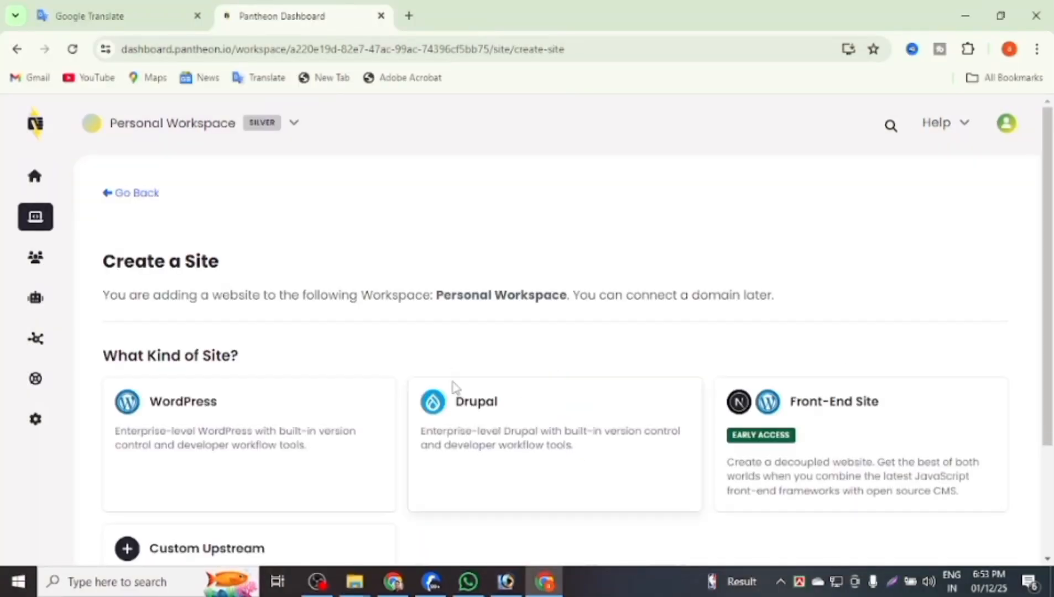
{"action": "scroll", "coordinate": [282, 407], "scroll_direction": "down", "scroll_amount": 1}
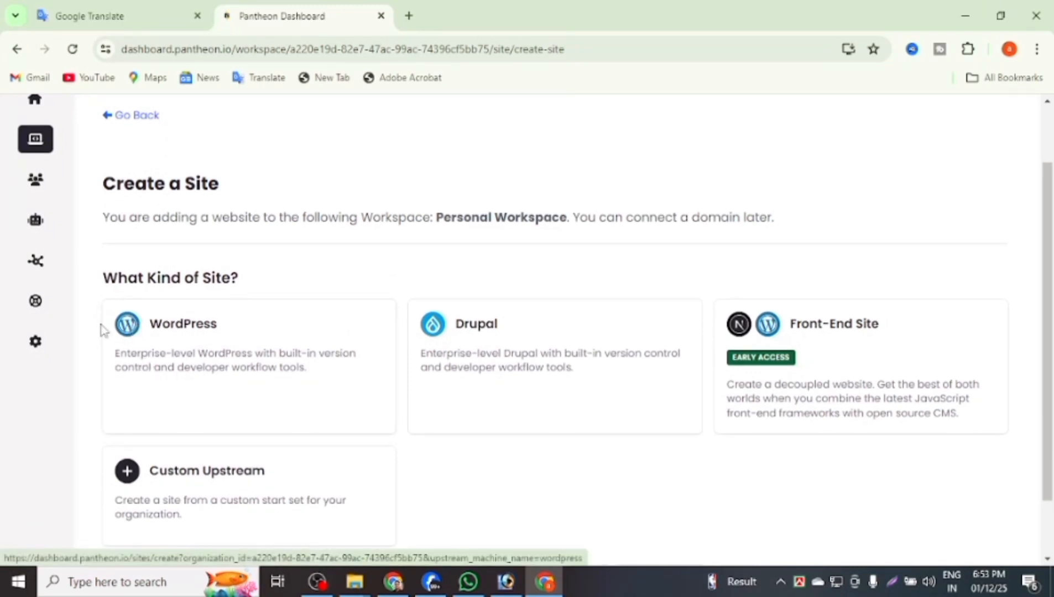
{"action": "left_click", "coordinate": [121, 330]}
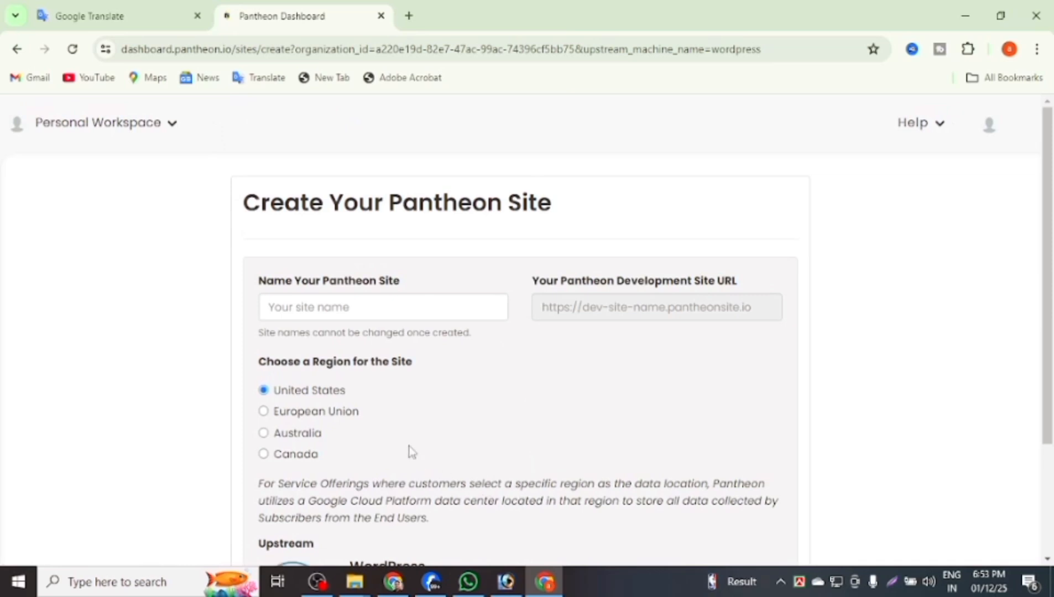
Name the new site Shopping Canter.
{"action": "left_click", "coordinate": [365, 309]}
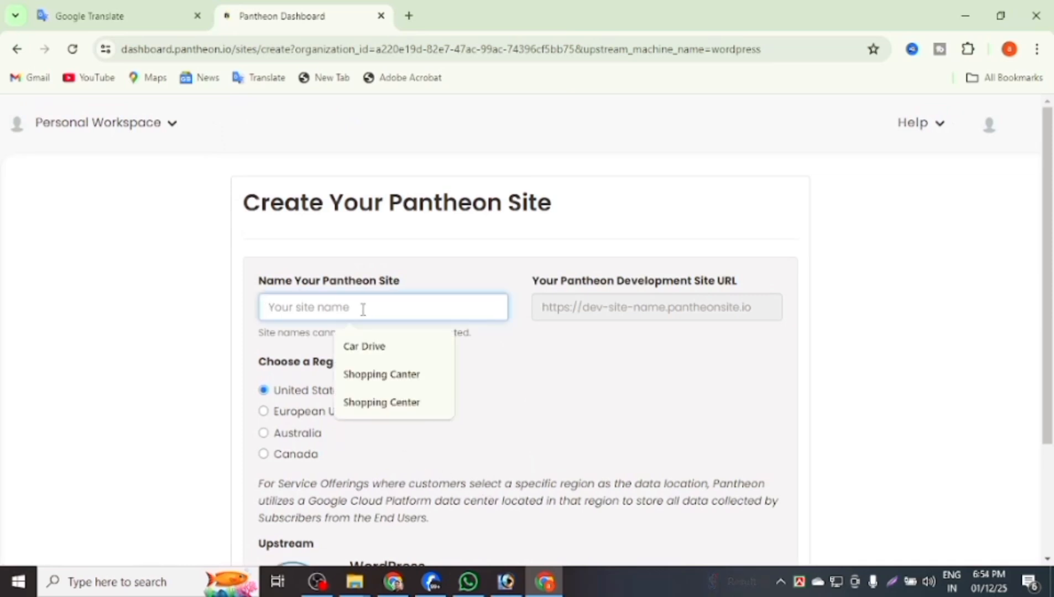
{"action": "left_click", "coordinate": [370, 375]}
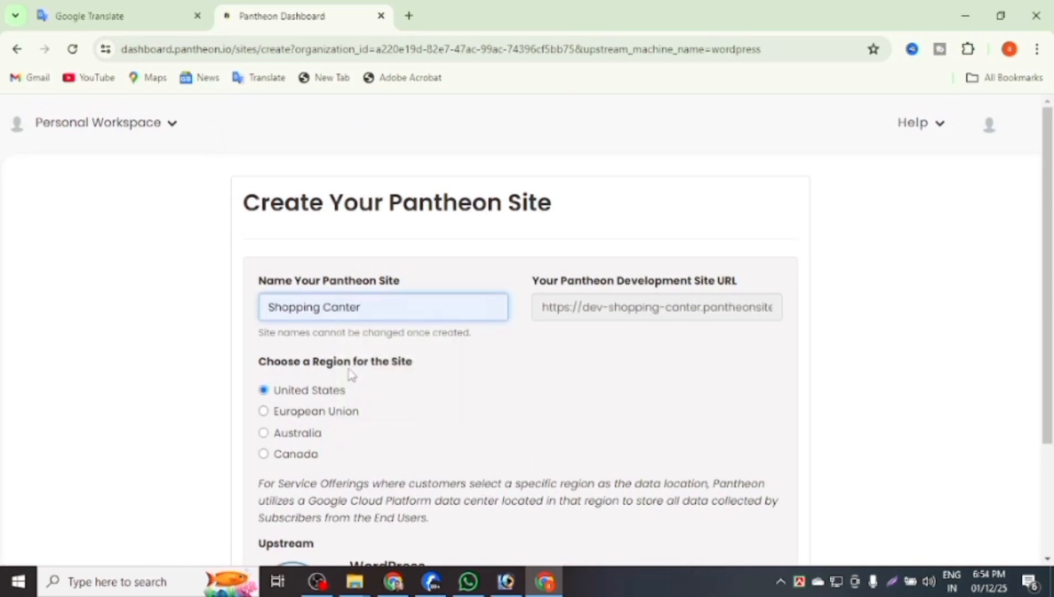
{"action": "scroll", "coordinate": [333, 349], "scroll_direction": "down", "scroll_amount": 1}
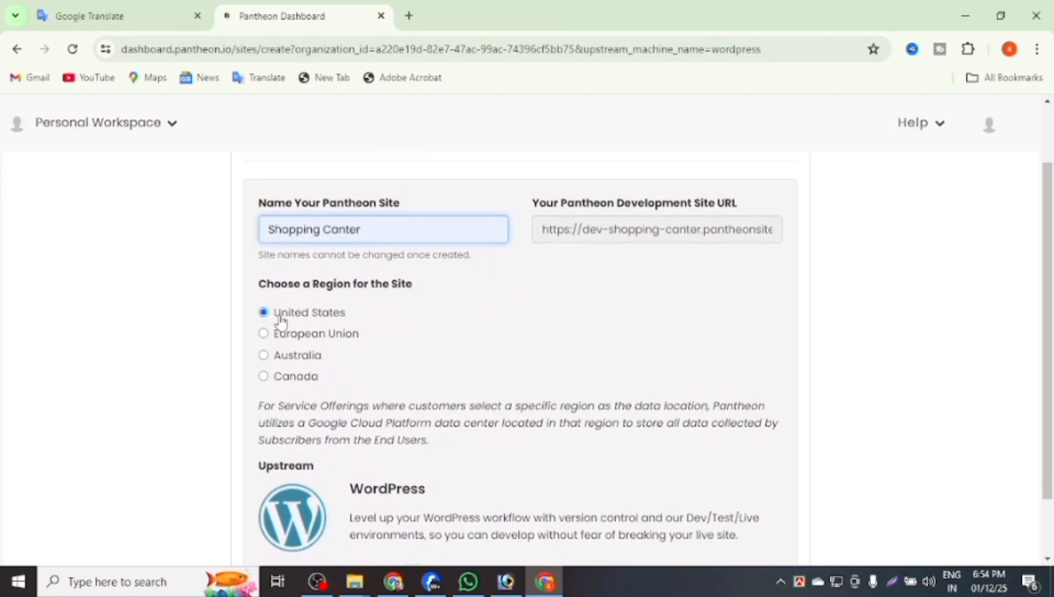
{"action": "scroll", "coordinate": [275, 322], "scroll_direction": "down", "scroll_amount": 1}
Capture the form and box the Continue area in a screen annotation.
{"action": "left_click", "coordinate": [892, 582]}
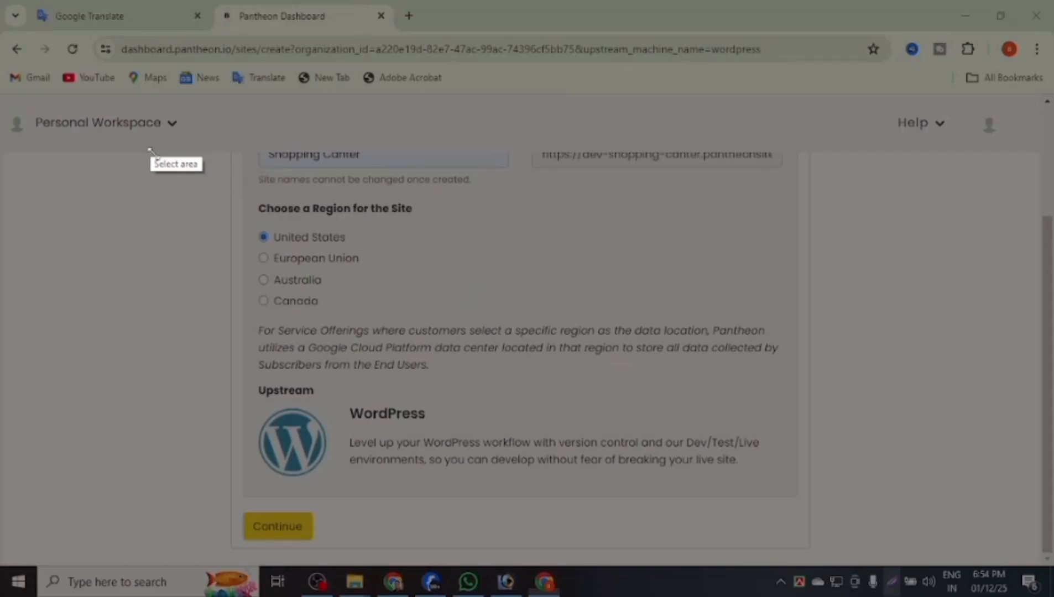
{"action": "left_click_drag", "start_coordinate": [150, 131], "coordinate": [672, 582]}
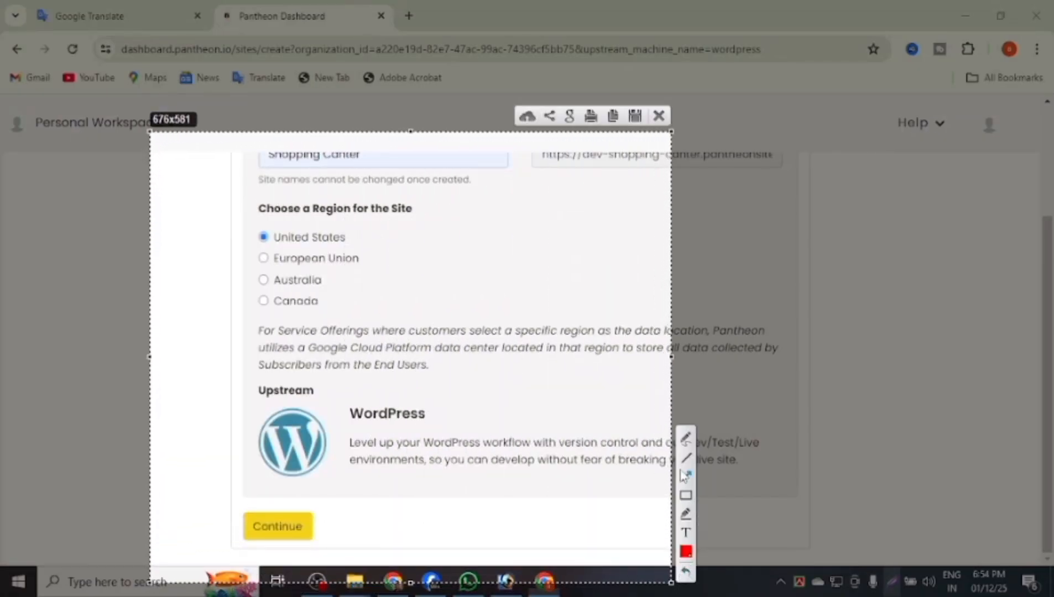
{"action": "left_click", "coordinate": [686, 495]}
{"action": "left_click_drag", "start_coordinate": [208, 487], "coordinate": [402, 585]}
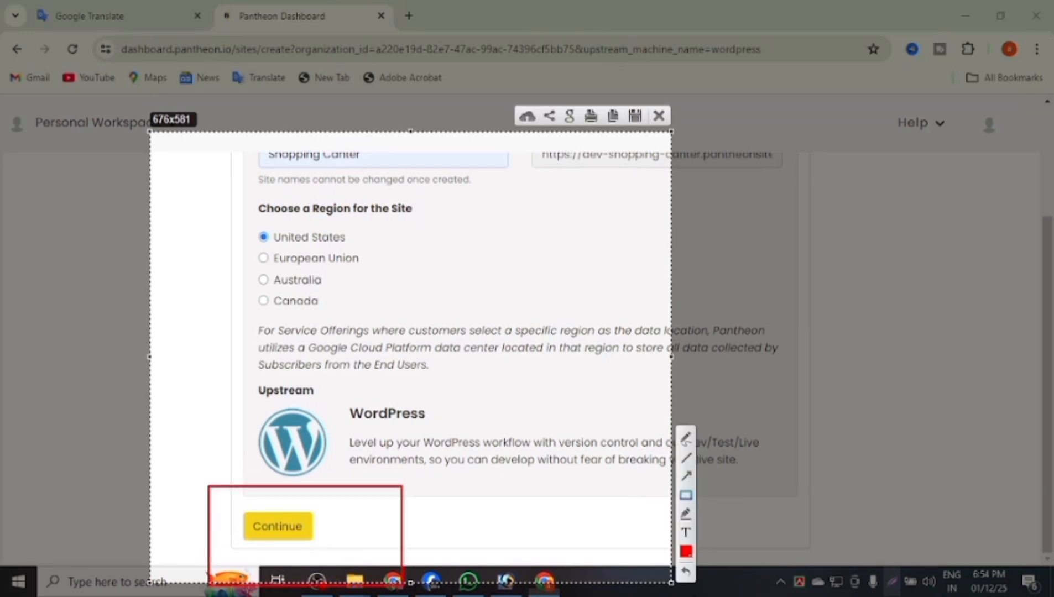
{"action": "left_click", "coordinate": [659, 117]}
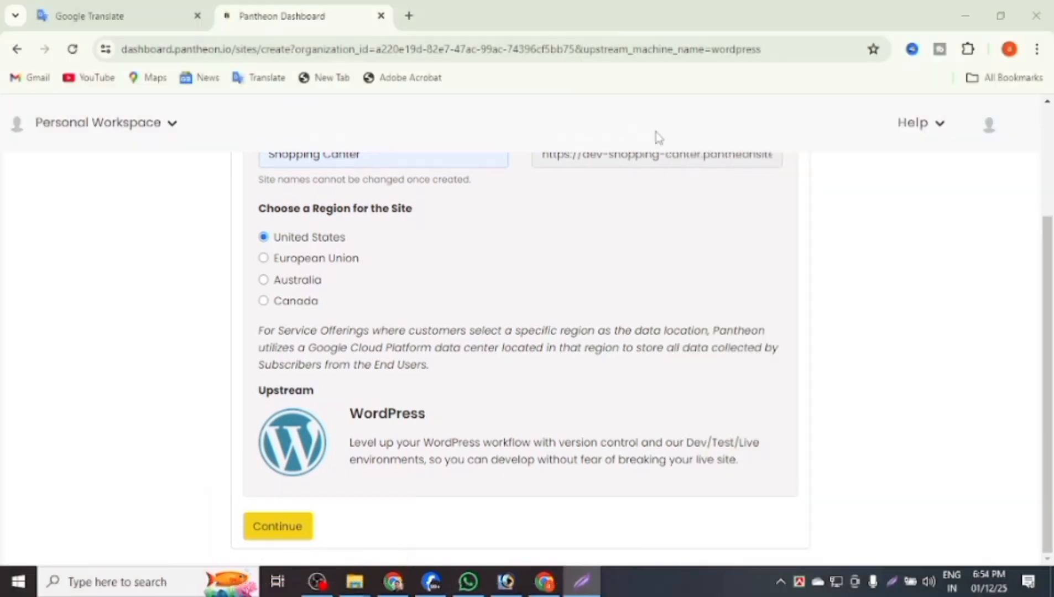
Submit the site settings so the WordPress site deploys.
{"action": "left_click", "coordinate": [278, 531]}
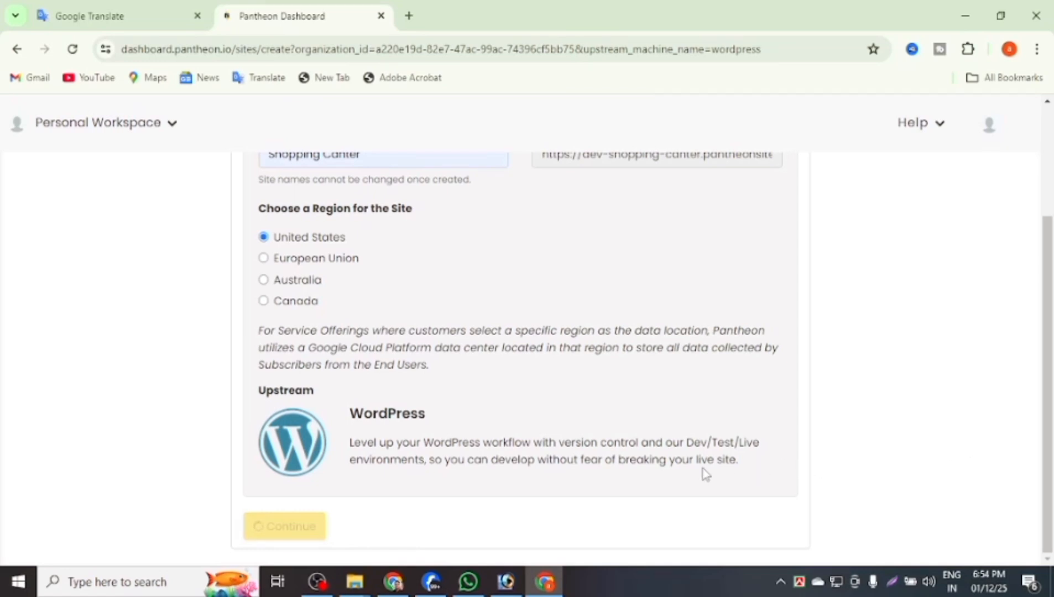
{"action": "scroll", "coordinate": [589, 437], "scroll_direction": "up", "scroll_amount": 3}
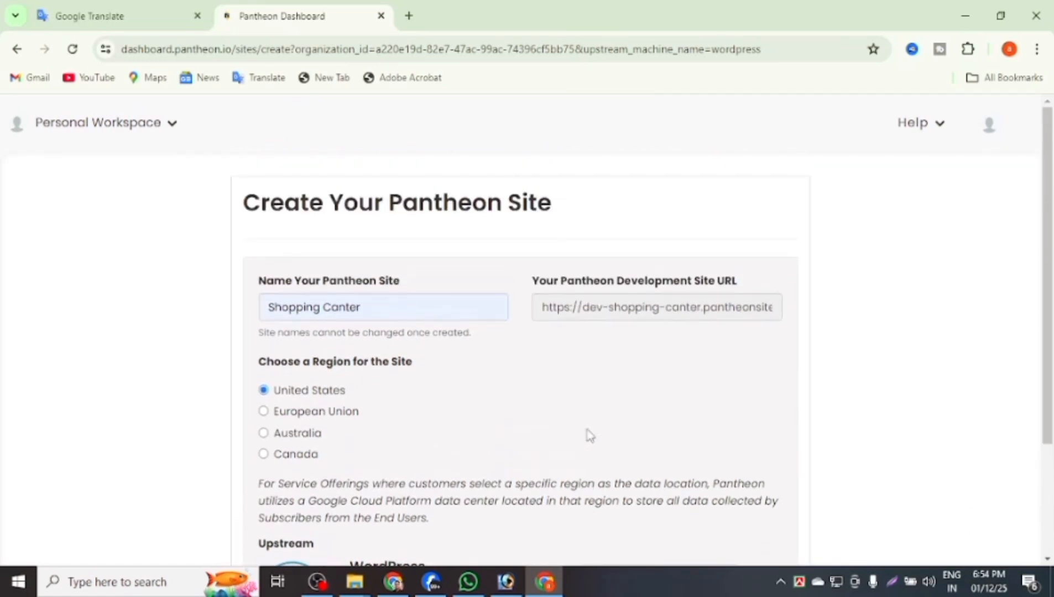
{"action": "scroll", "coordinate": [589, 436], "scroll_direction": "down", "scroll_amount": 3}
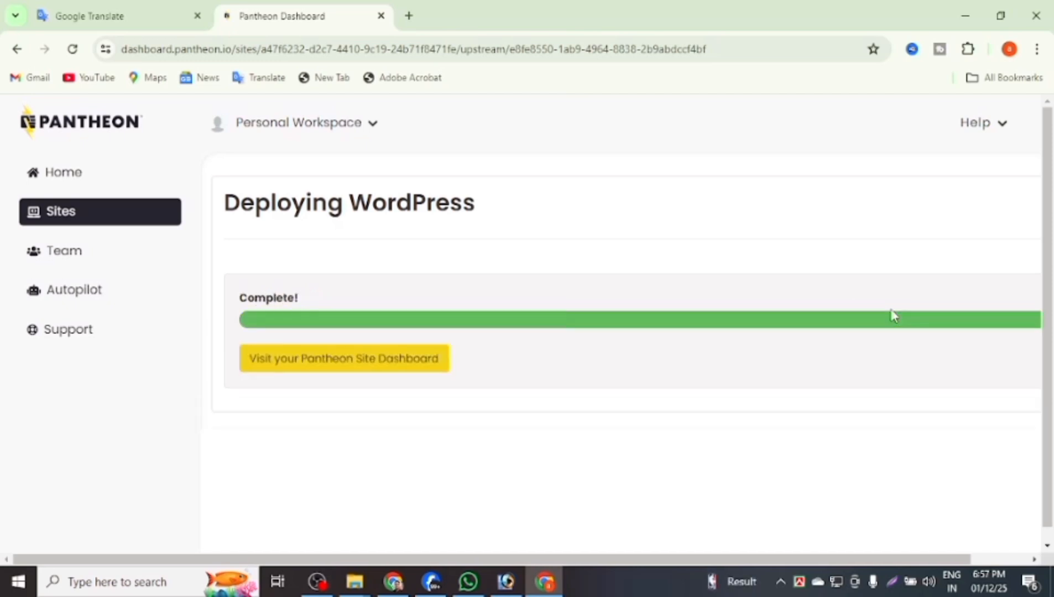
Go to the Shopping Canter site dashboard and open Site Admin for the Dev environment.
{"action": "left_click", "coordinate": [386, 372]}
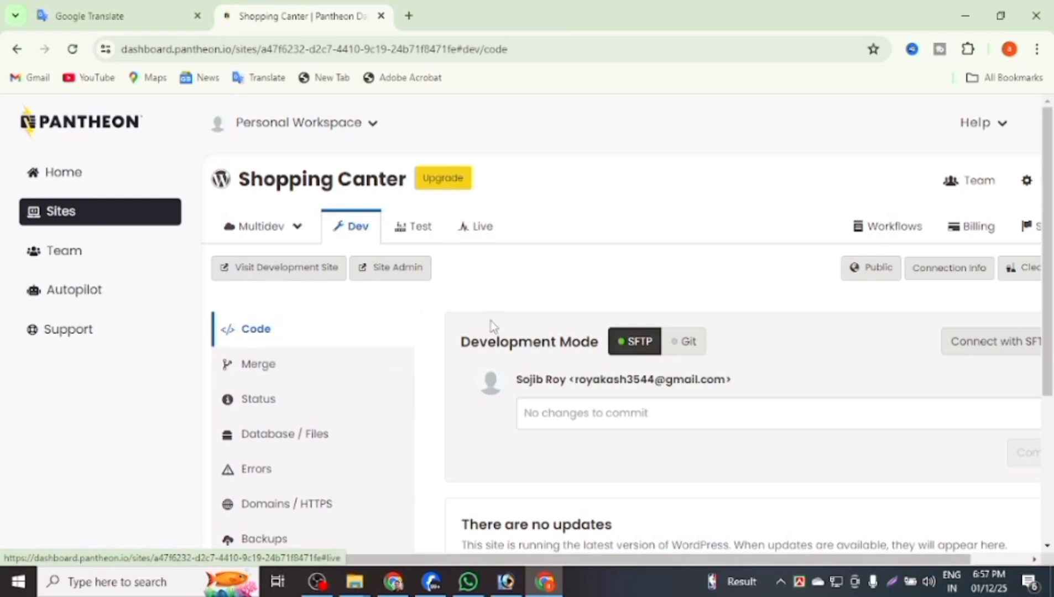
{"action": "scroll", "coordinate": [435, 318], "scroll_direction": "down", "scroll_amount": 1}
{"action": "scroll", "coordinate": [443, 327], "scroll_direction": "down", "scroll_amount": 4}
{"action": "scroll", "coordinate": [607, 259], "scroll_direction": "up", "scroll_amount": 4}
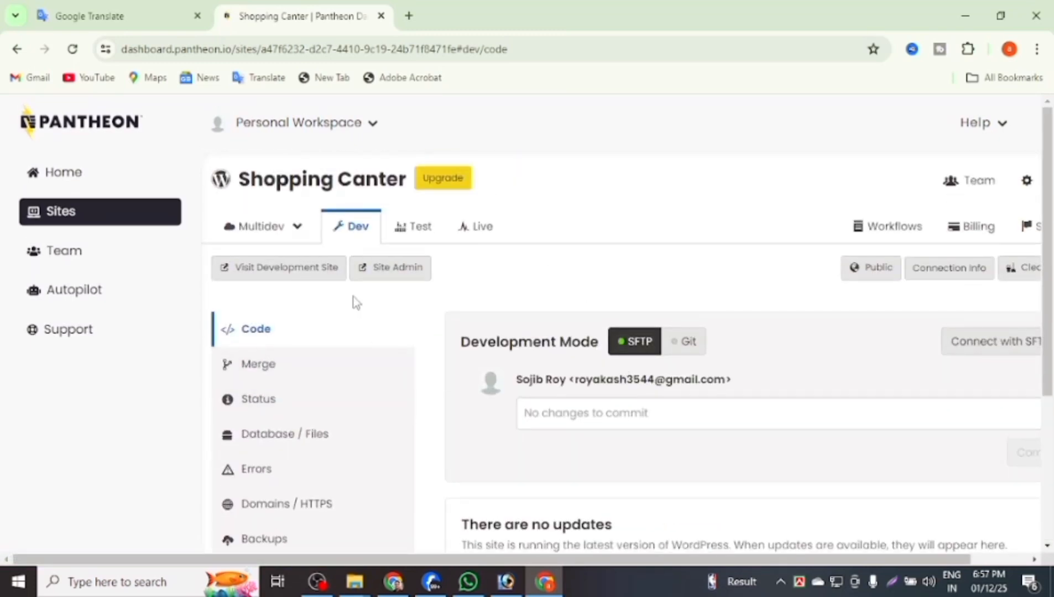
{"action": "left_click", "coordinate": [365, 271]}
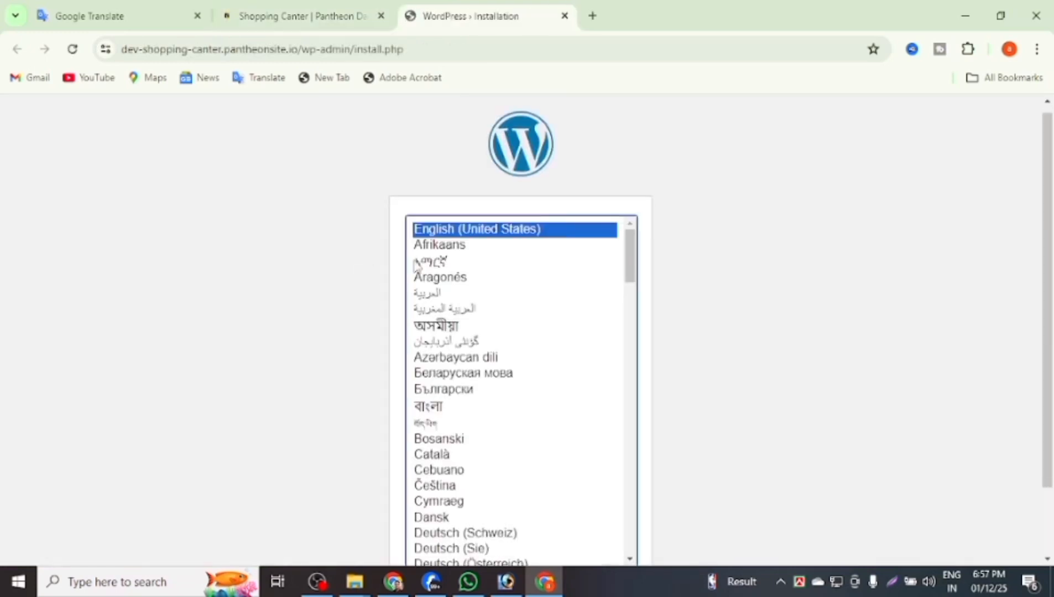
Keep English (United States) as language and enter site title Well Come.
{"action": "scroll", "coordinate": [756, 253], "scroll_direction": "down", "scroll_amount": 2}
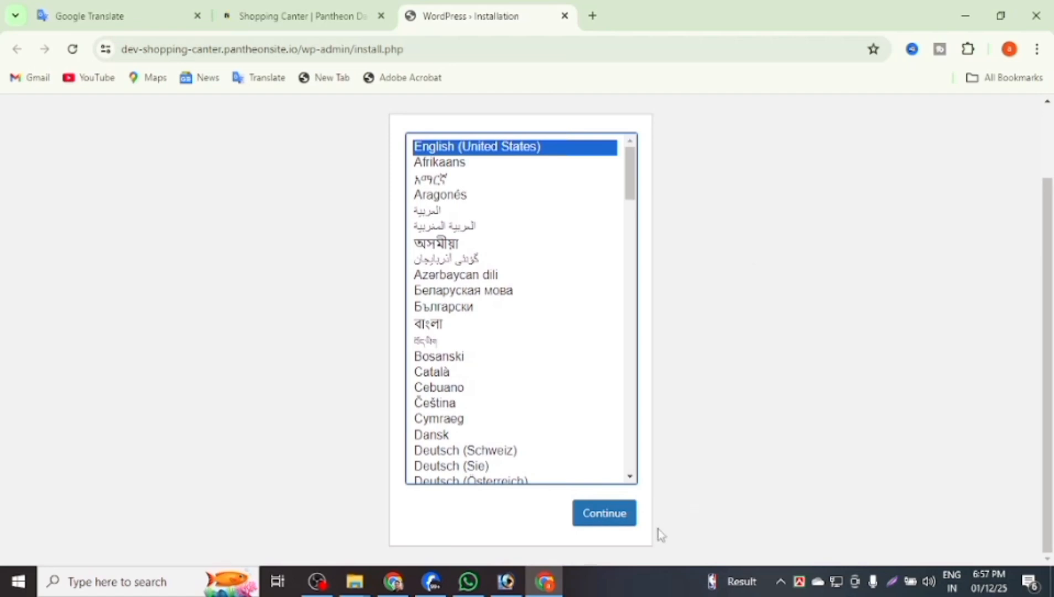
{"action": "left_click", "coordinate": [584, 513]}
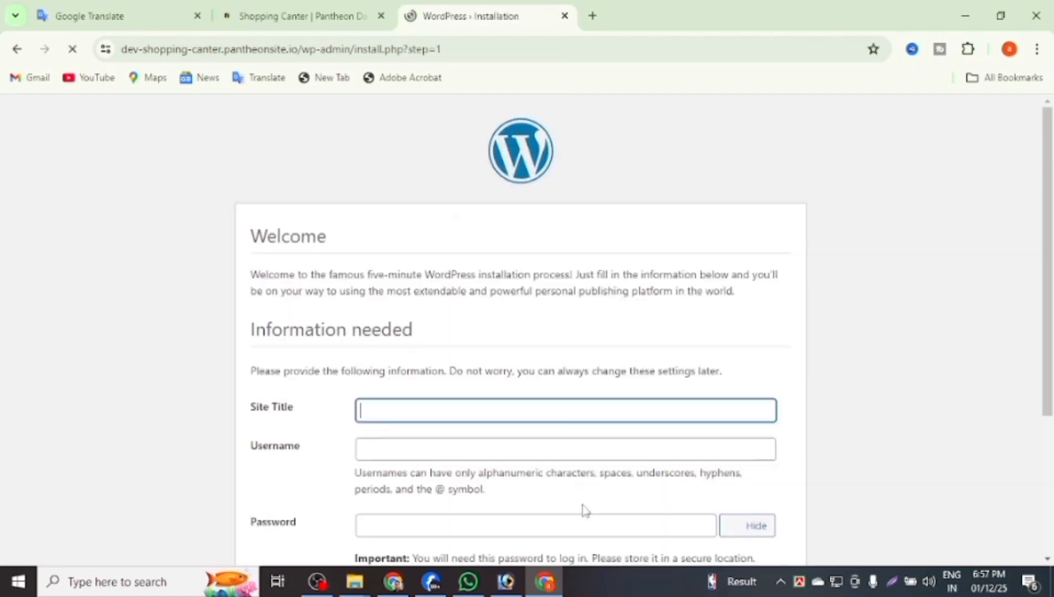
{"action": "left_click", "coordinate": [440, 406]}
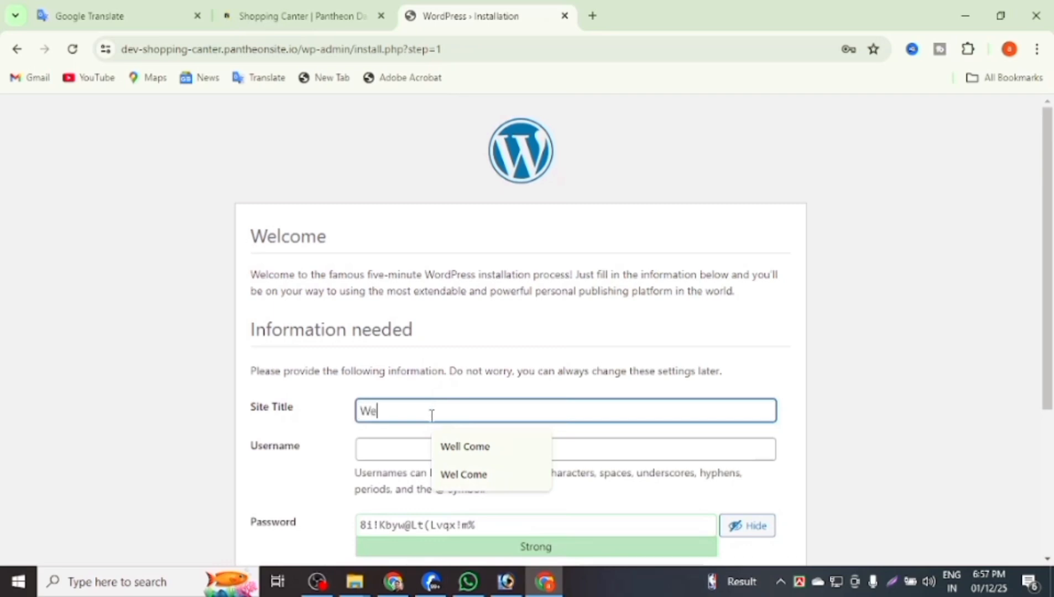
{"action": "type", "text": "Well "}
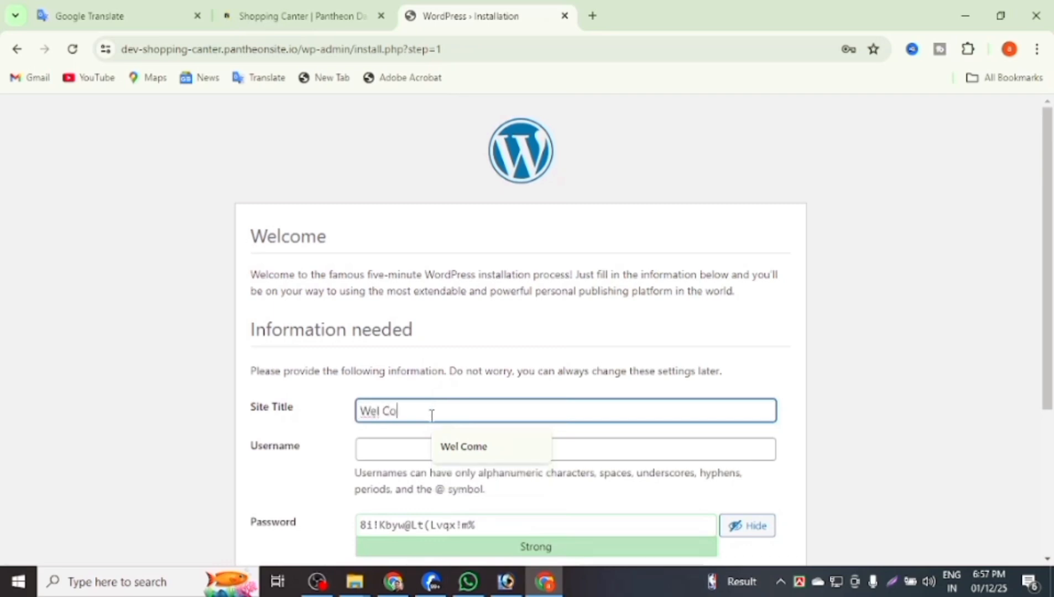
{"action": "type", "text": "Com"}
{"action": "type", "text": "e"}
{"action": "left_click", "coordinate": [380, 414]}
{"action": "type", "text": "l"}
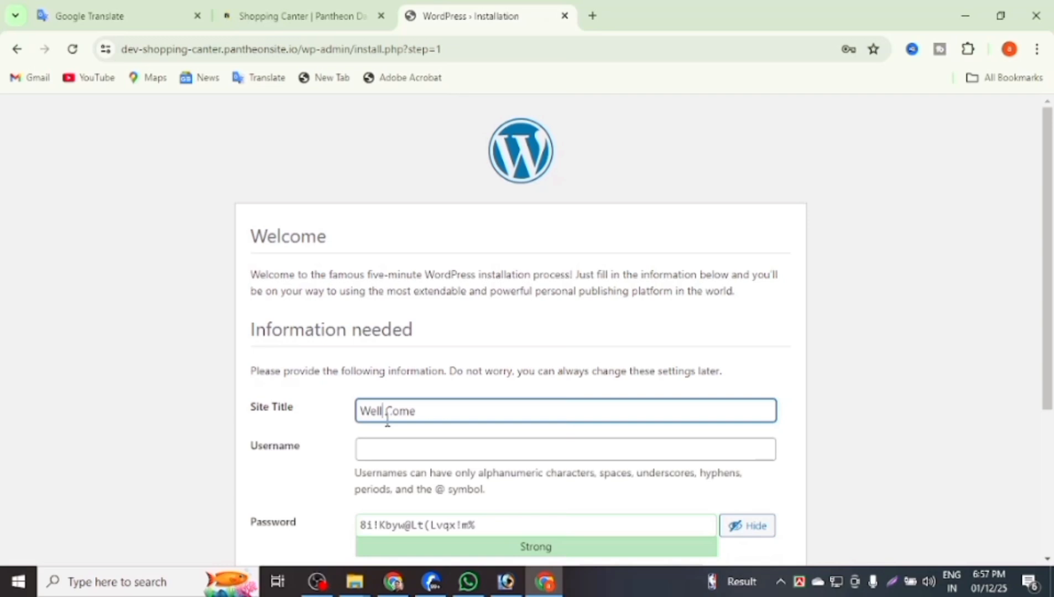
Enter the admin username and replace the generated password with a custom one.
{"action": "left_click", "coordinate": [387, 457]}
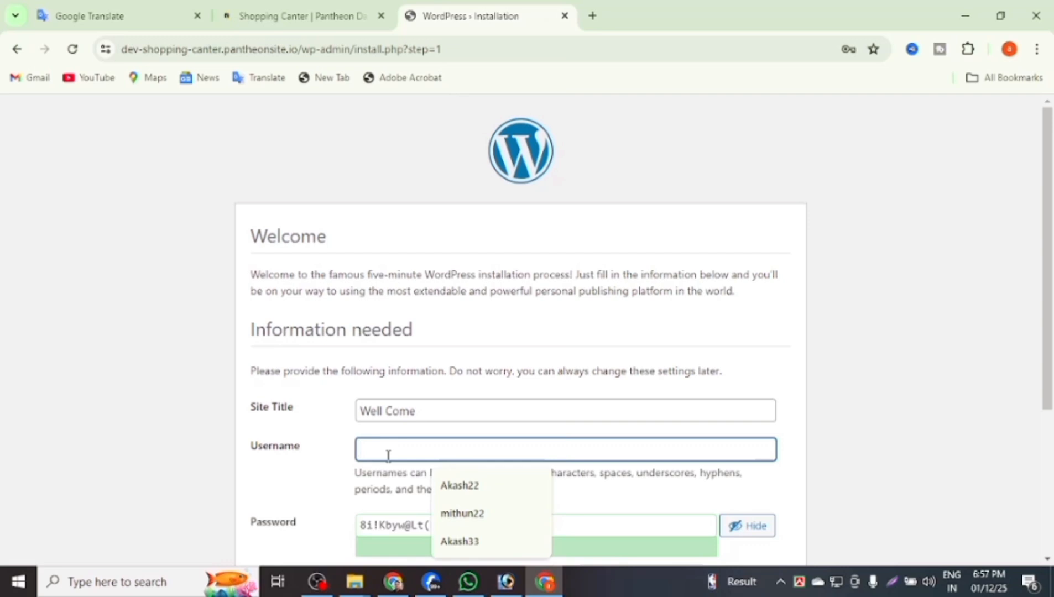
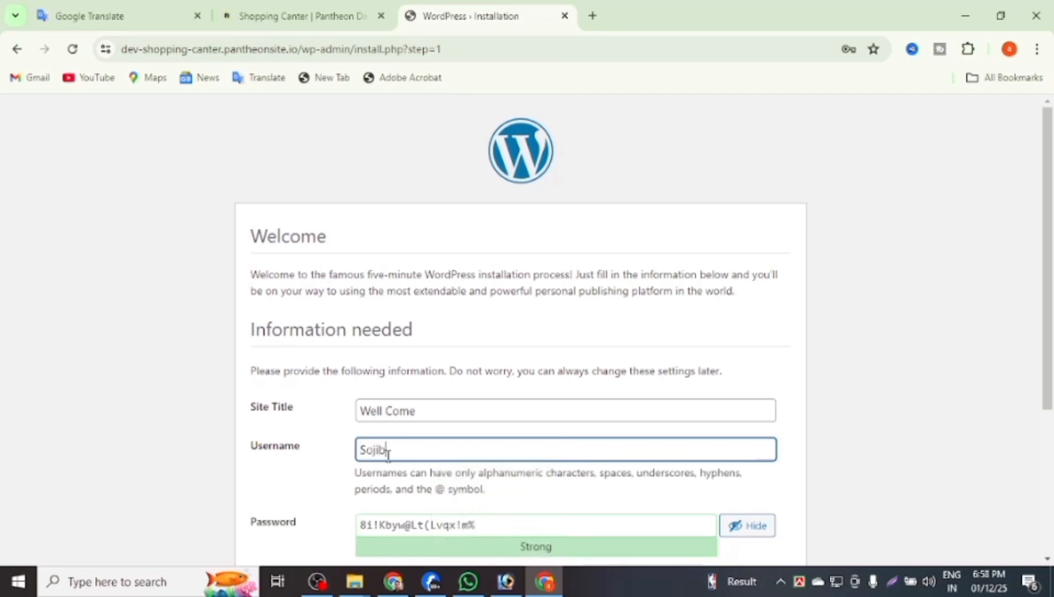
{"action": "scroll", "coordinate": [390, 456], "scroll_direction": "down", "scroll_amount": 3}
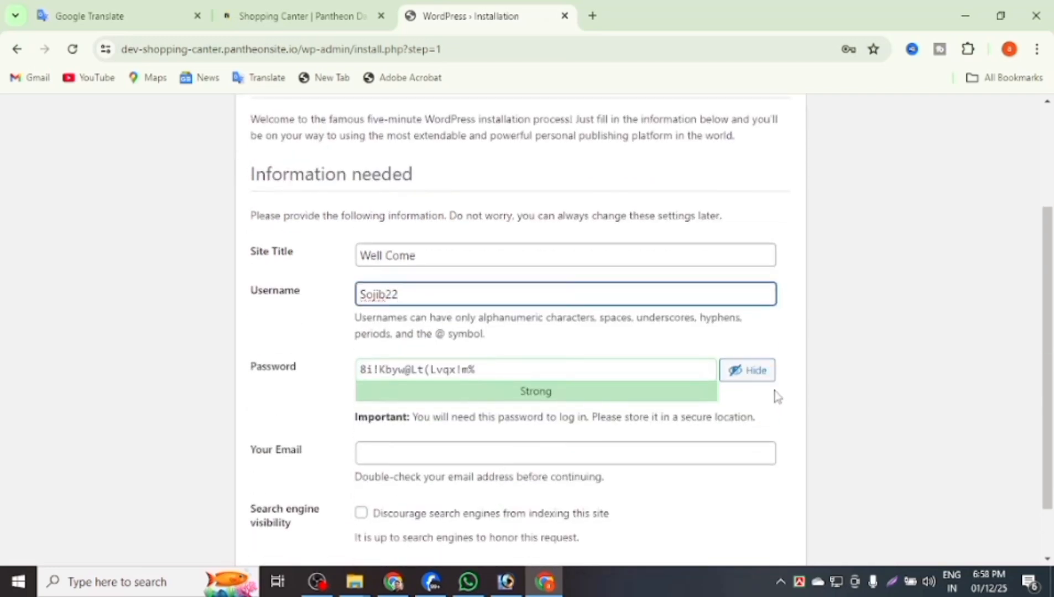
{"action": "left_click", "coordinate": [762, 372]}
{"action": "left_click_drag", "start_coordinate": [591, 365], "coordinate": [393, 367]}
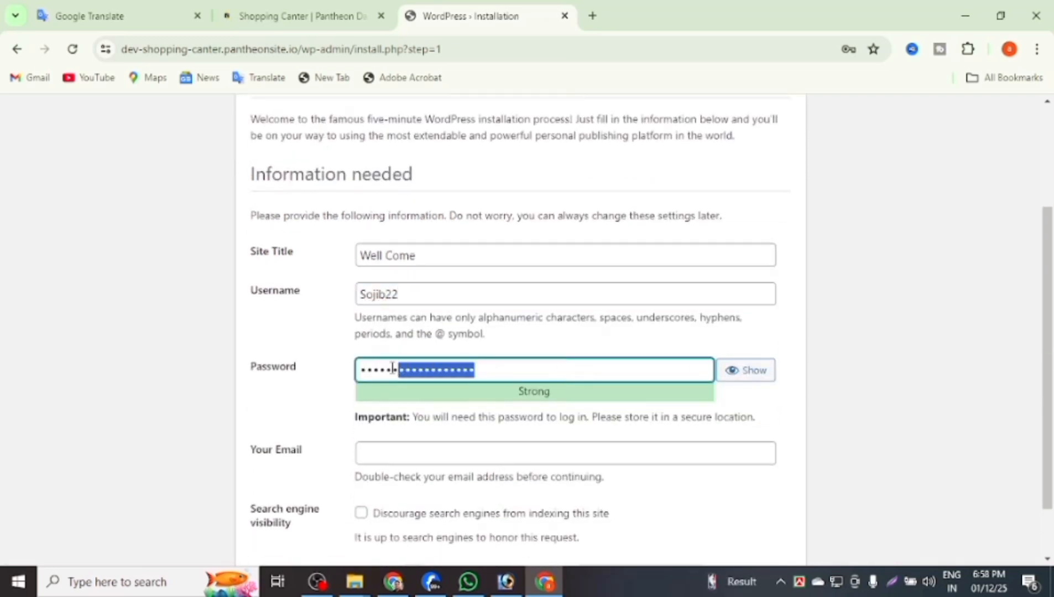
{"action": "key", "text": "BackSpace"}
{"action": "key", "text": "BackSpace"}
{"action": "key", "text": "BackSpace"}
{"action": "key", "text": "BackSpace"}
{"action": "key", "text": "BackSpace"}
{"action": "key", "text": "BackSpace"}
{"action": "key", "text": "BackSpace"}
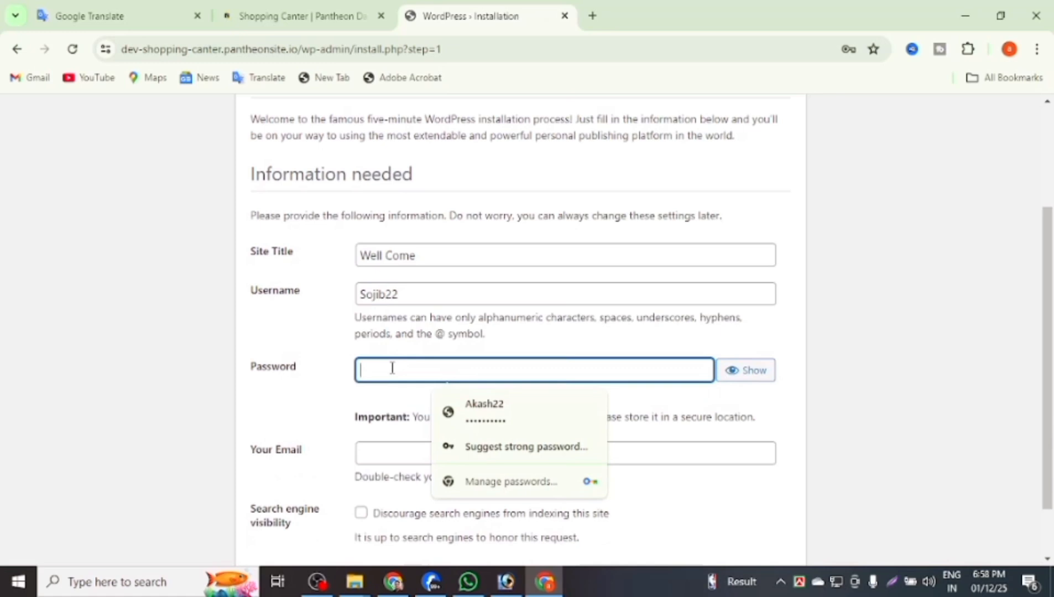
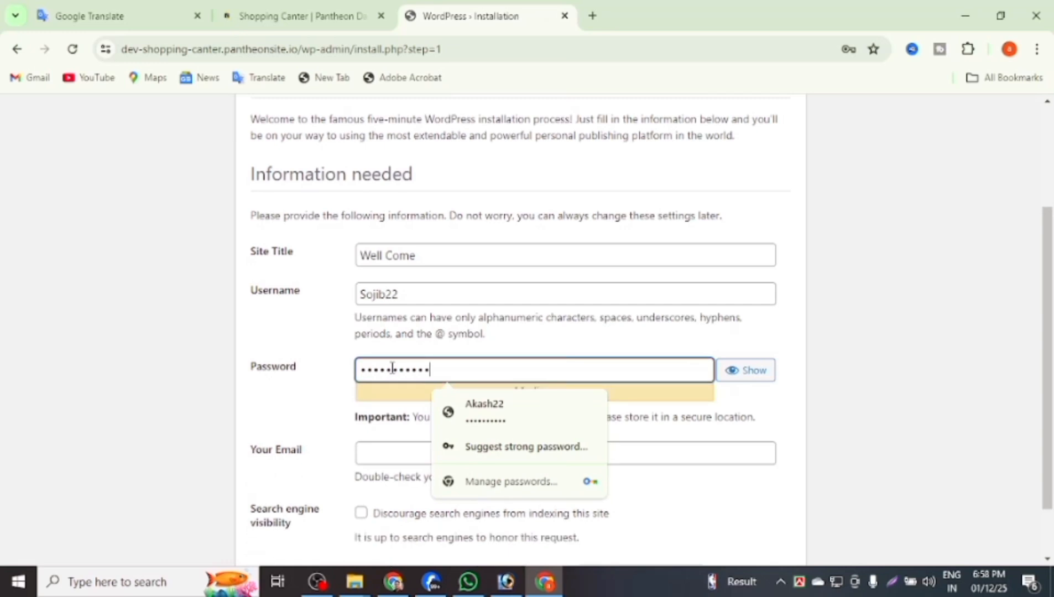
{"action": "left_click", "coordinate": [343, 394]}
Fill in the admin e-mail from a suggestion and install WordPress.
{"action": "scroll", "coordinate": [419, 407], "scroll_direction": "down", "scroll_amount": 2}
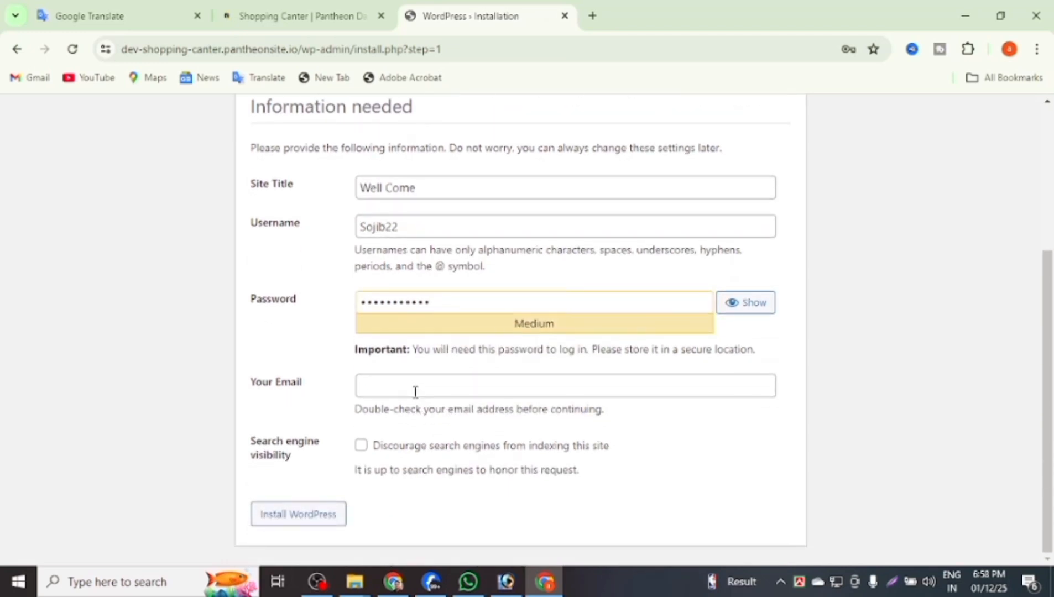
{"action": "left_click", "coordinate": [410, 390]}
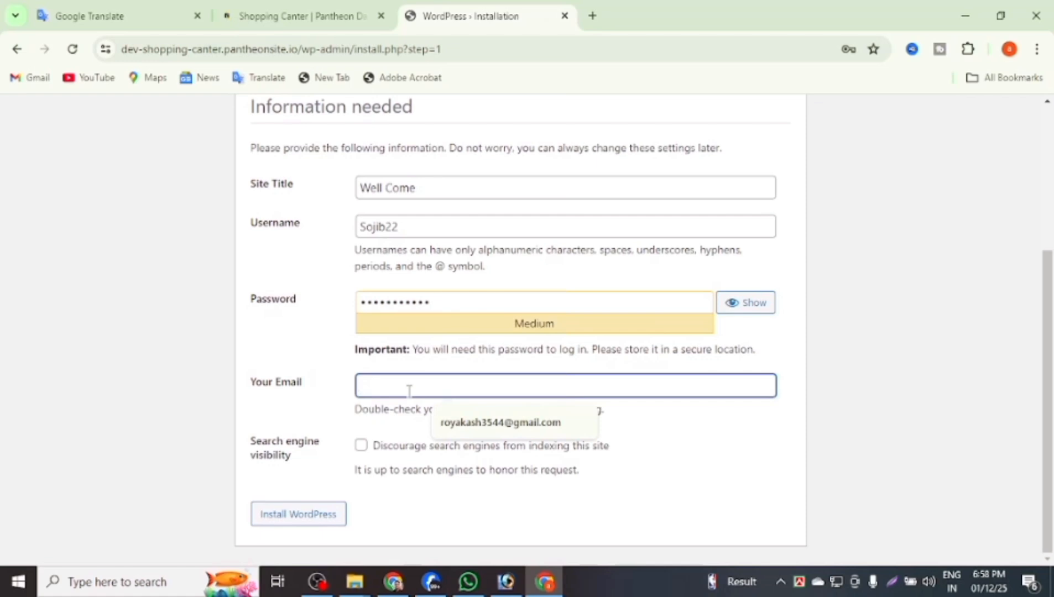
{"action": "left_click", "coordinate": [435, 421]}
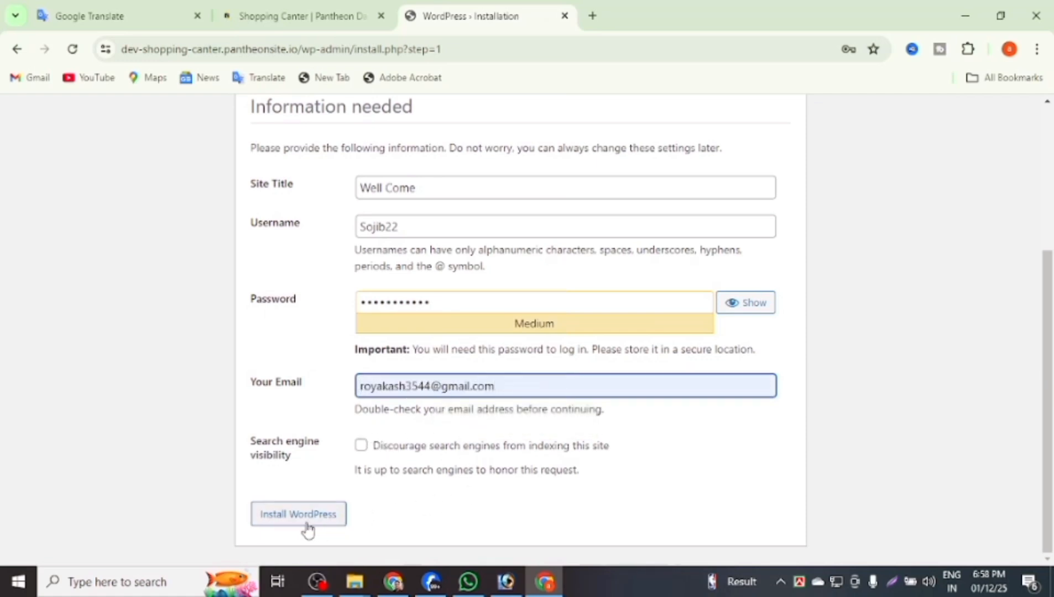
{"action": "left_click", "coordinate": [327, 519]}
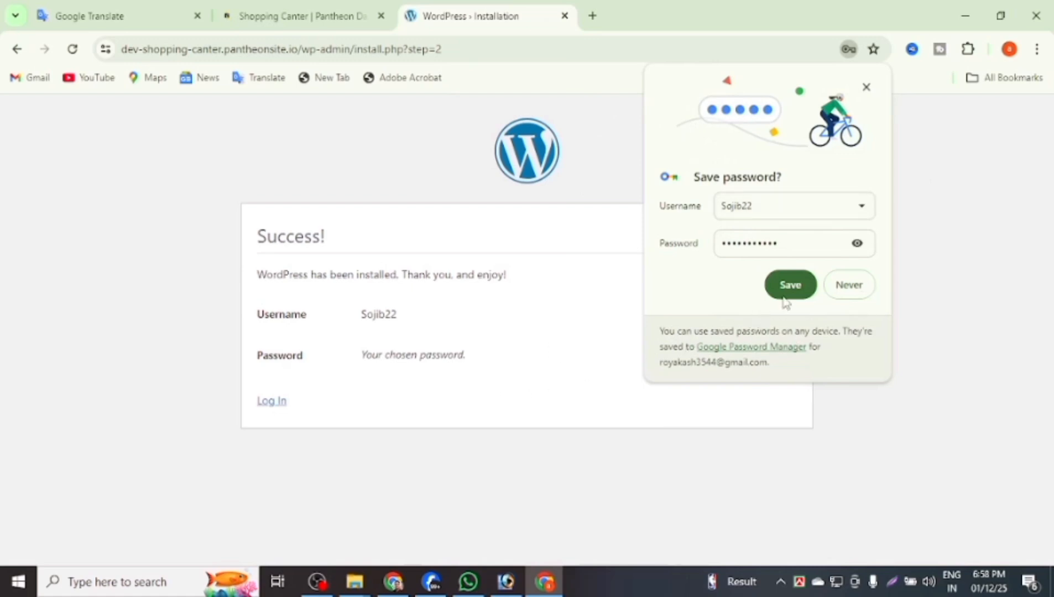
Save the new login in Chrome and sign in to WordPress with the saved admin credentials.
{"action": "left_click", "coordinate": [785, 295]}
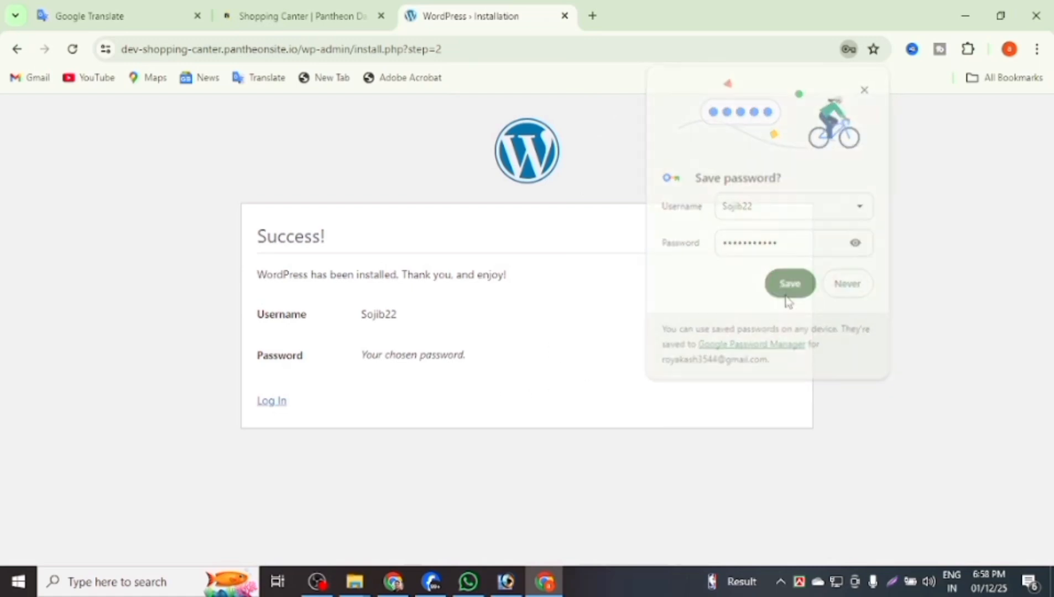
{"action": "left_click", "coordinate": [272, 407]}
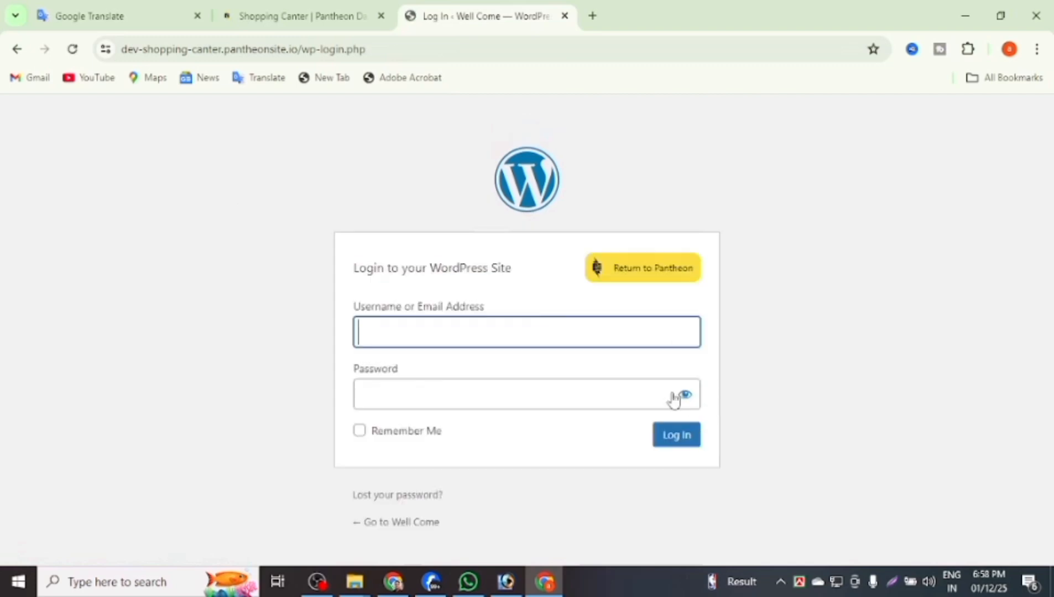
{"action": "left_click", "coordinate": [540, 327]}
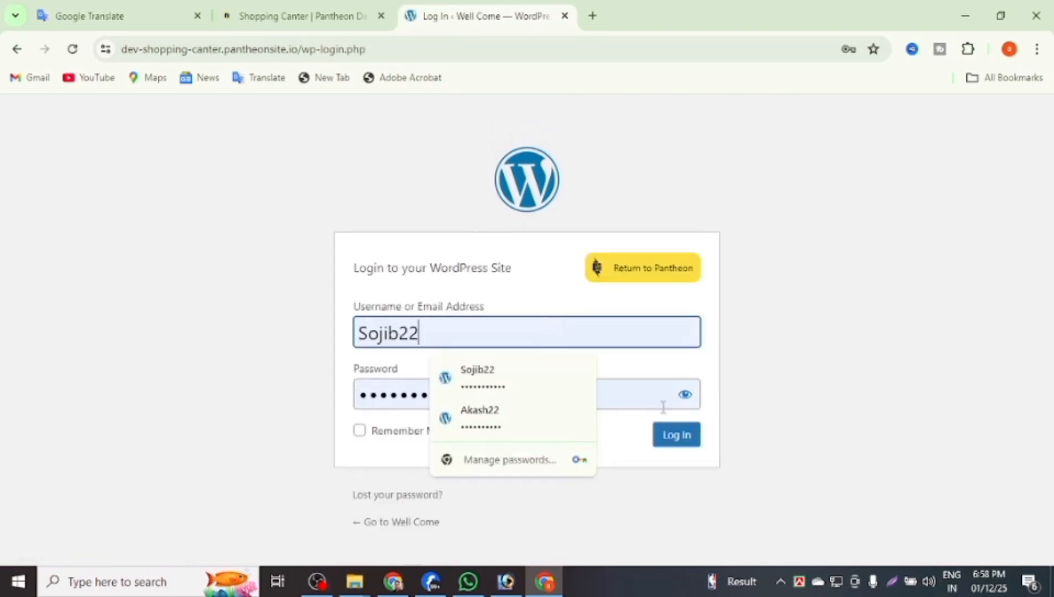
{"action": "left_click", "coordinate": [685, 437]}
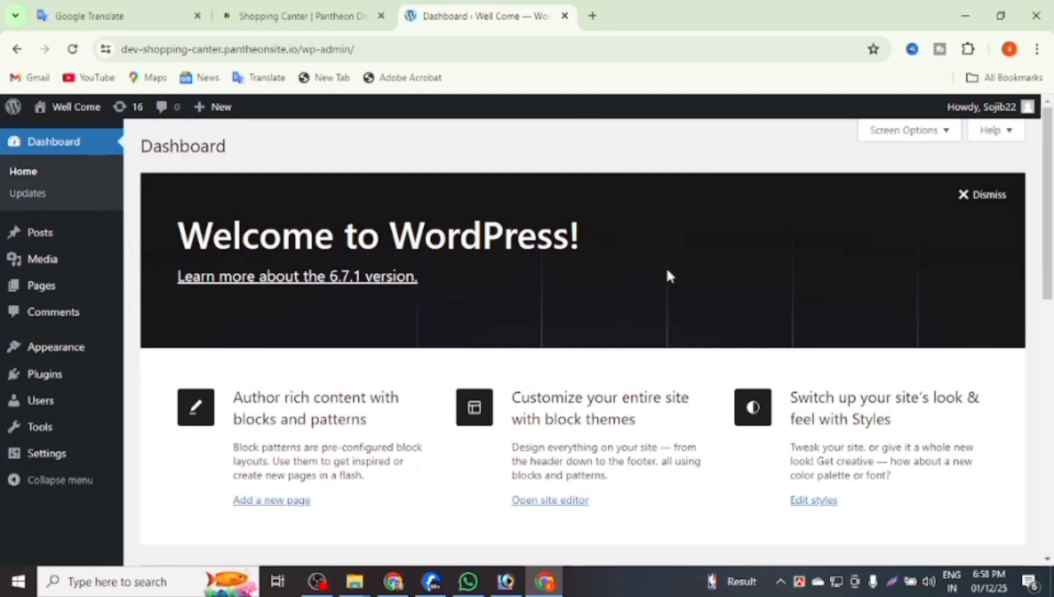
Go to Installed Plugins to see Akismet and Hello Dolly listed.
{"action": "scroll", "coordinate": [576, 286], "scroll_direction": "down", "scroll_amount": 5}
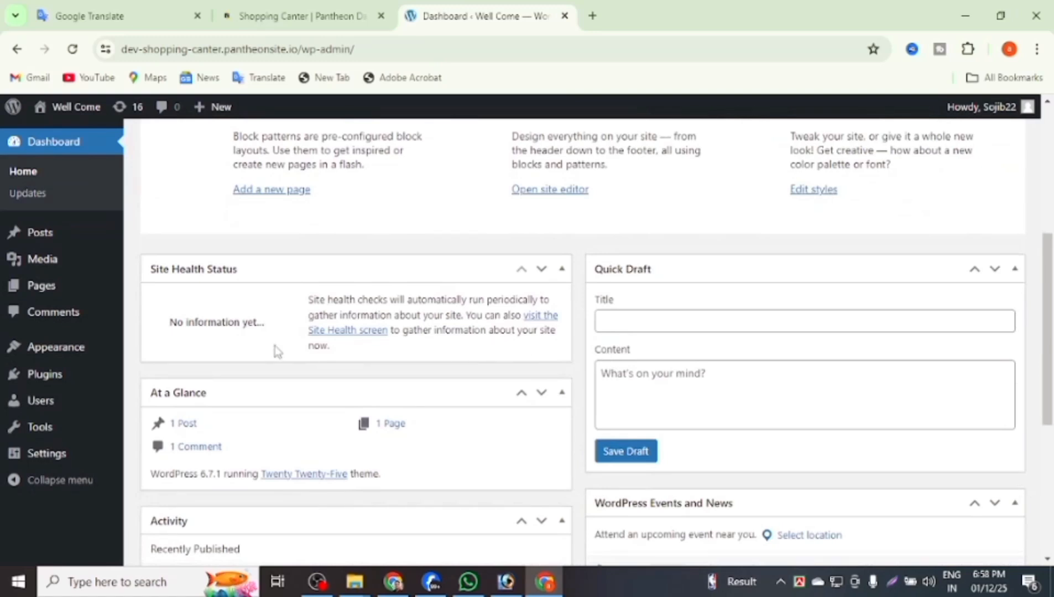
{"action": "scroll", "coordinate": [78, 349], "scroll_direction": "down", "scroll_amount": 1}
{"action": "mouse_move", "coordinate": [58, 381]}
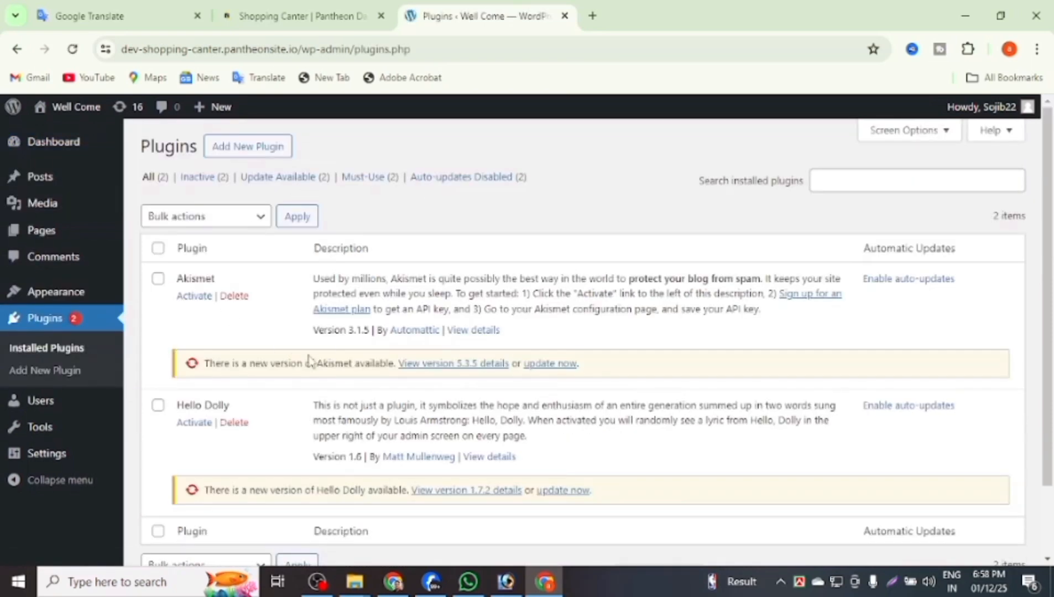
Open Add New Plugin and focus the Search Plugins box.
{"action": "left_click", "coordinate": [241, 160]}
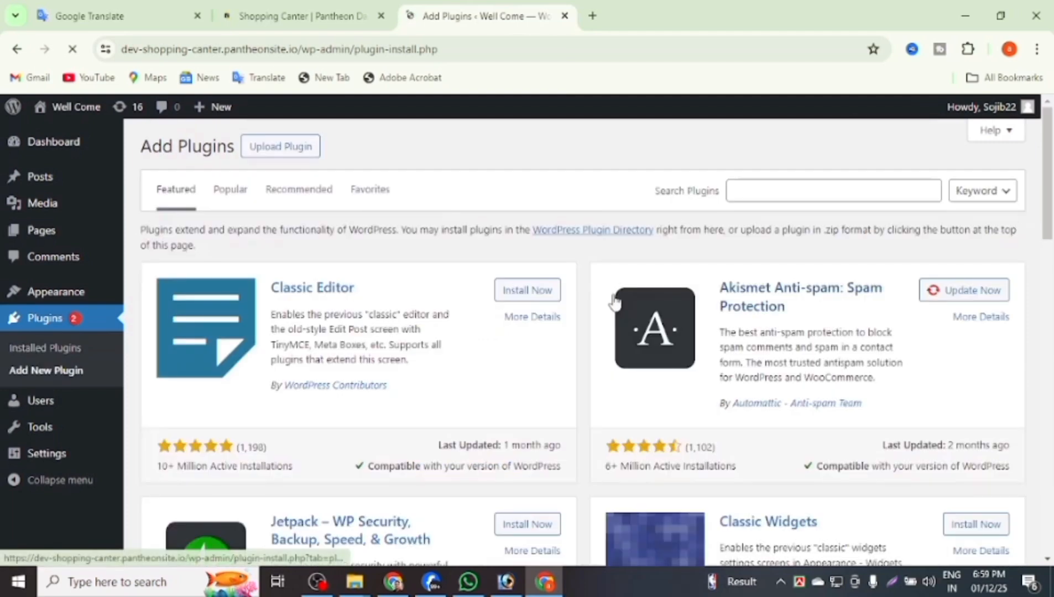
{"action": "scroll", "coordinate": [420, 257], "scroll_direction": "down", "scroll_amount": 1}
{"action": "scroll", "coordinate": [410, 238], "scroll_direction": "up", "scroll_amount": 1}
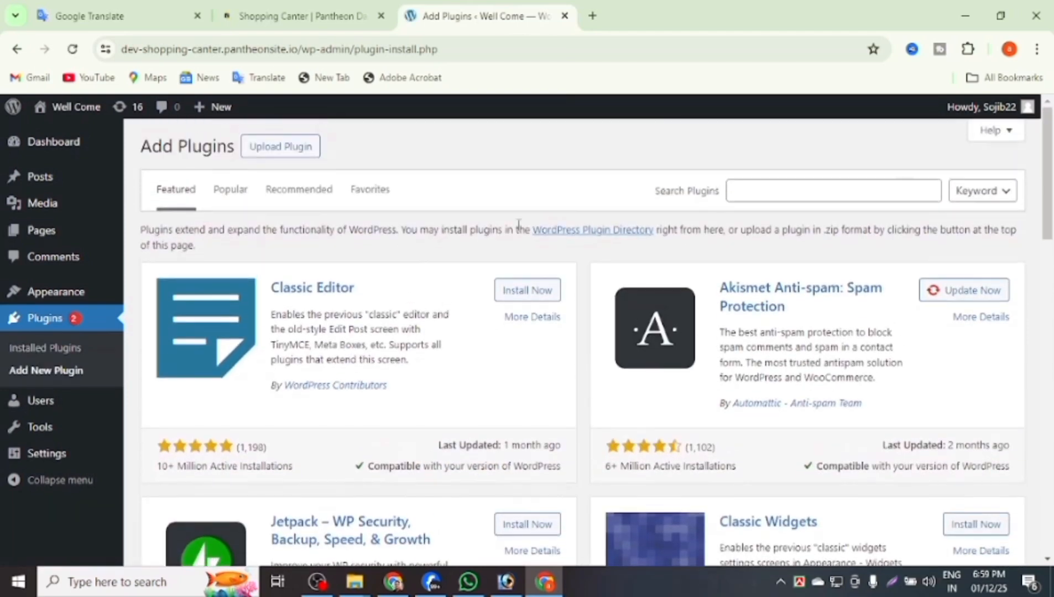
{"action": "left_click", "coordinate": [746, 190]}
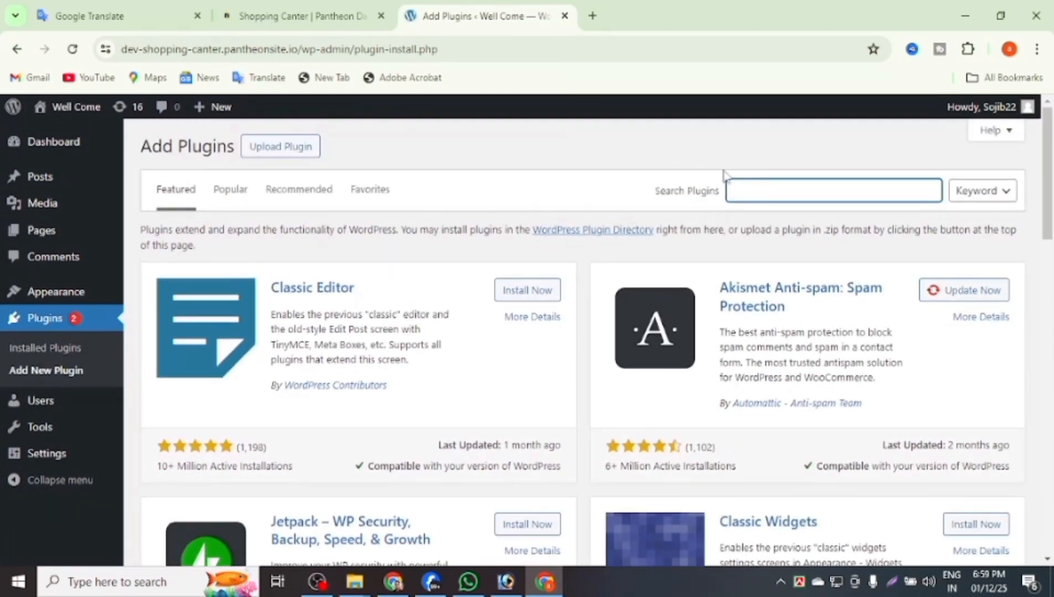
{"action": "left_click", "coordinate": [128, 10]}
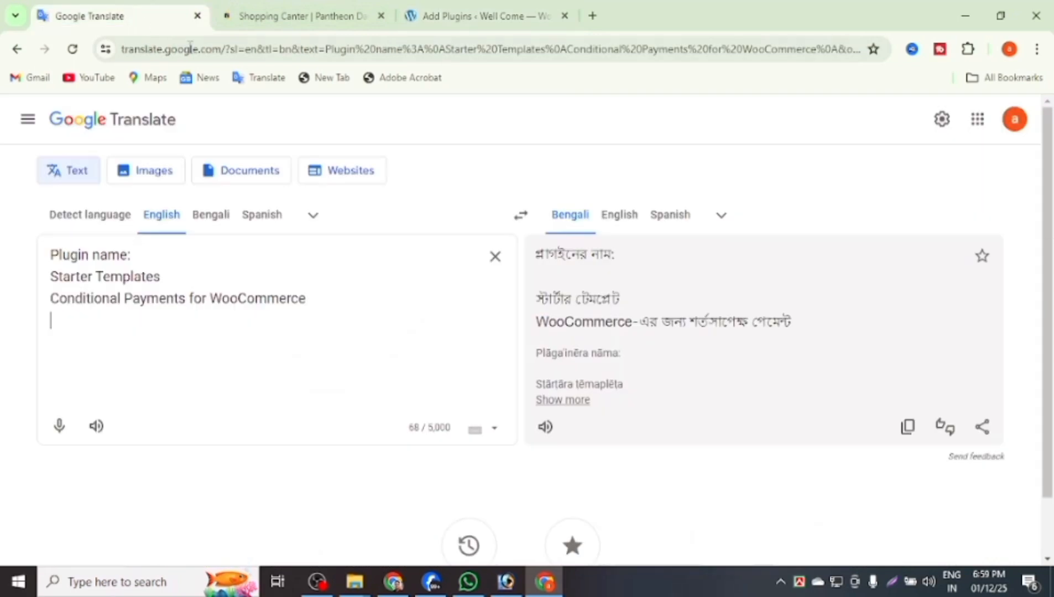
{"action": "left_click_drag", "start_coordinate": [198, 275], "coordinate": [7, 282]}
{"action": "key", "text": "ctrl+c"}
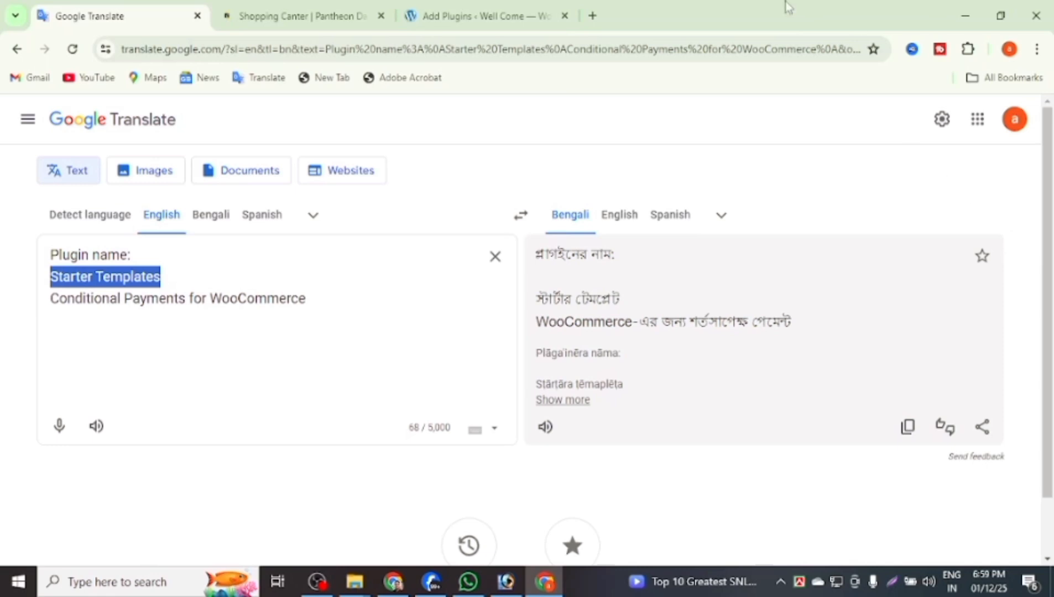
{"action": "left_click", "coordinate": [466, 22]}
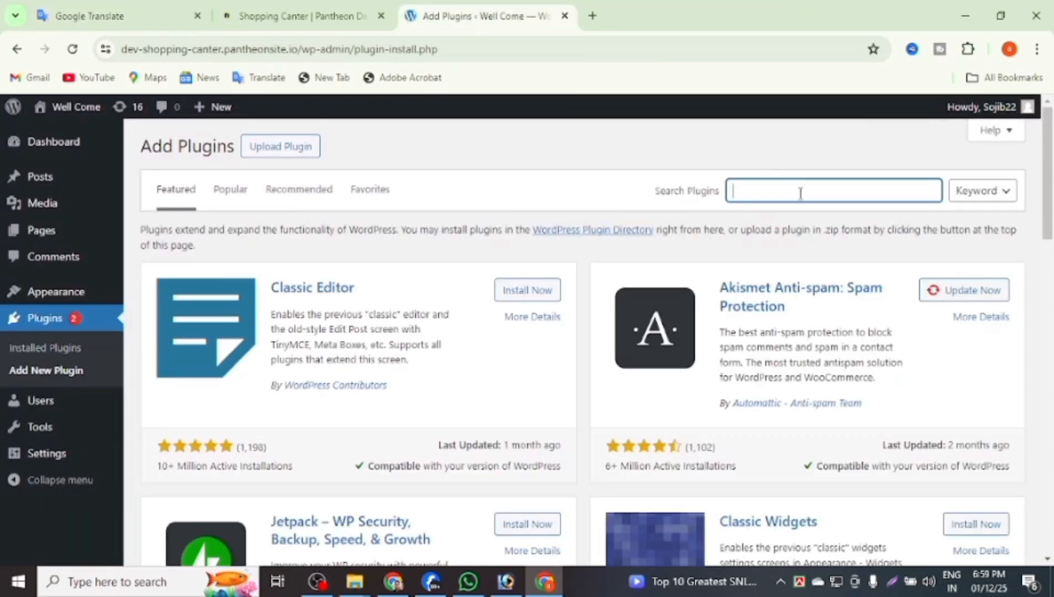
Search for 'Starter Templates', then install and activate the plugin.
{"action": "key", "text": "ctrl+v"}
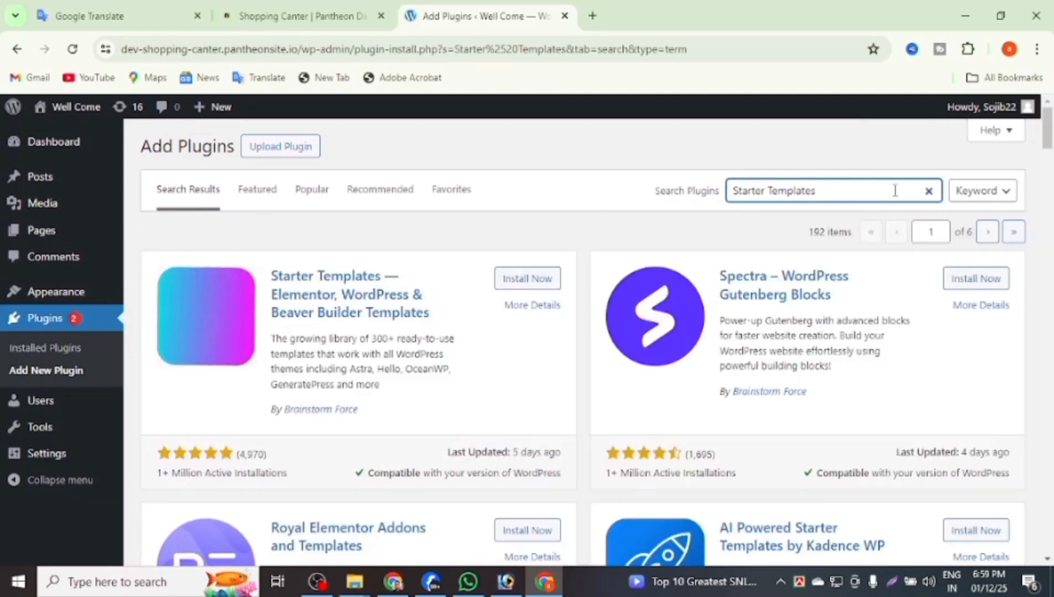
{"action": "left_click", "coordinate": [528, 279]}
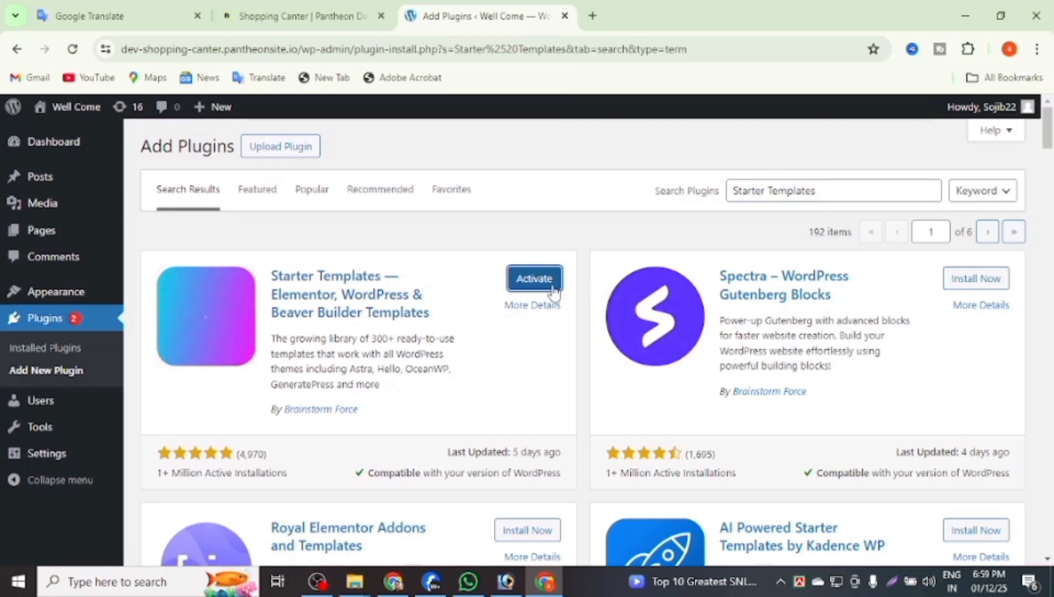
{"action": "left_click", "coordinate": [543, 280]}
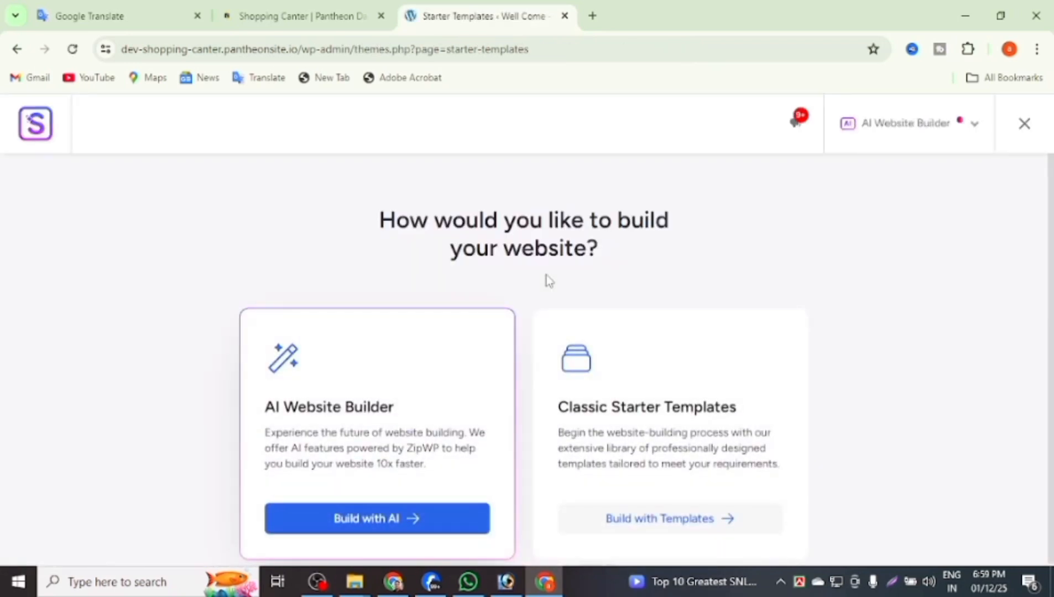
Choose Build with Templates and select Elementor as the page builder.
{"action": "scroll", "coordinate": [547, 275], "scroll_direction": "down", "scroll_amount": 1}
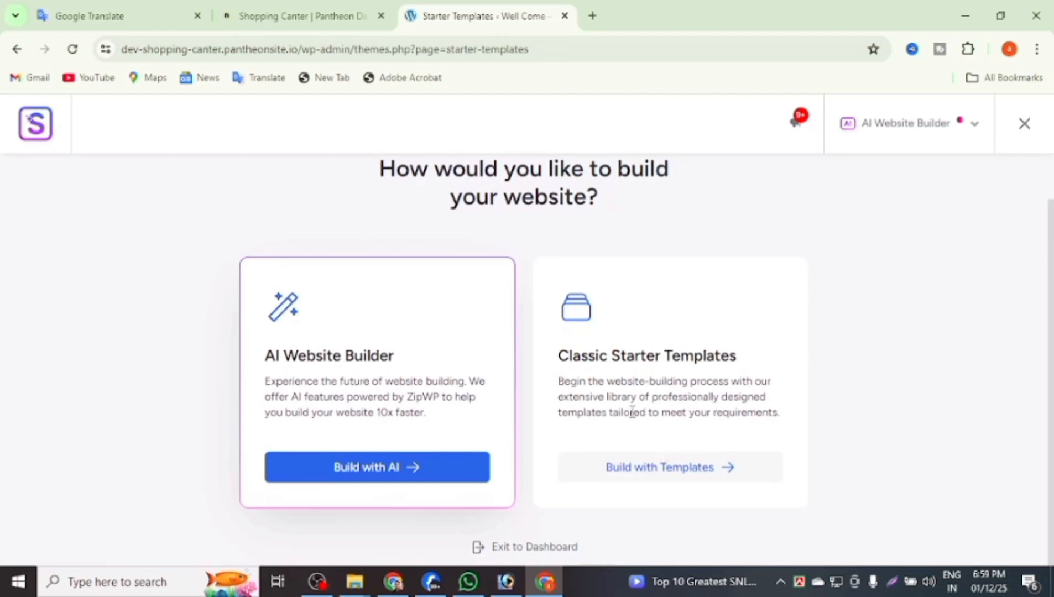
{"action": "left_click", "coordinate": [642, 470]}
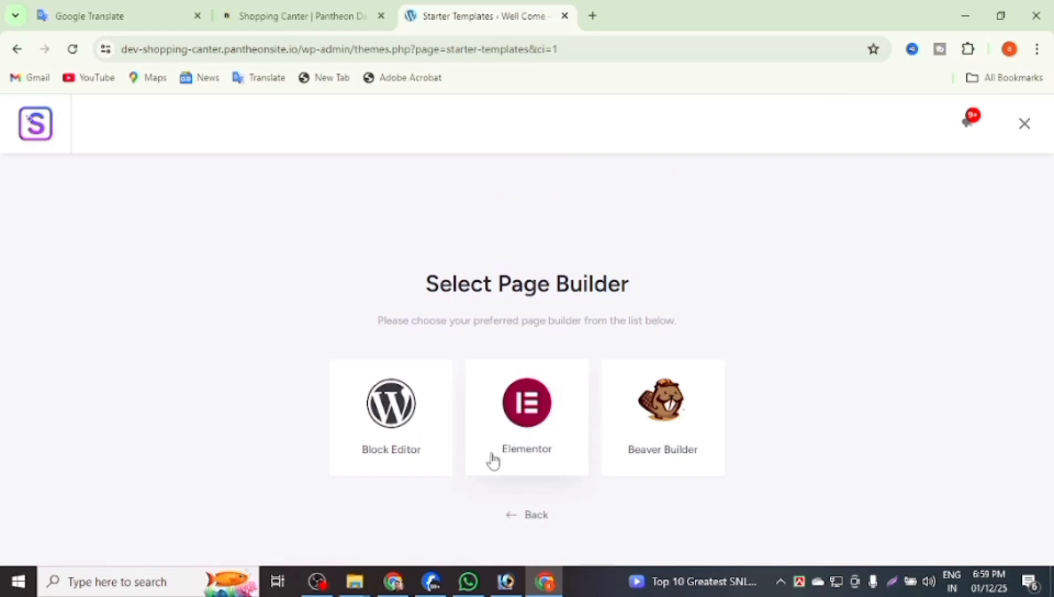
{"action": "left_click", "coordinate": [524, 425]}
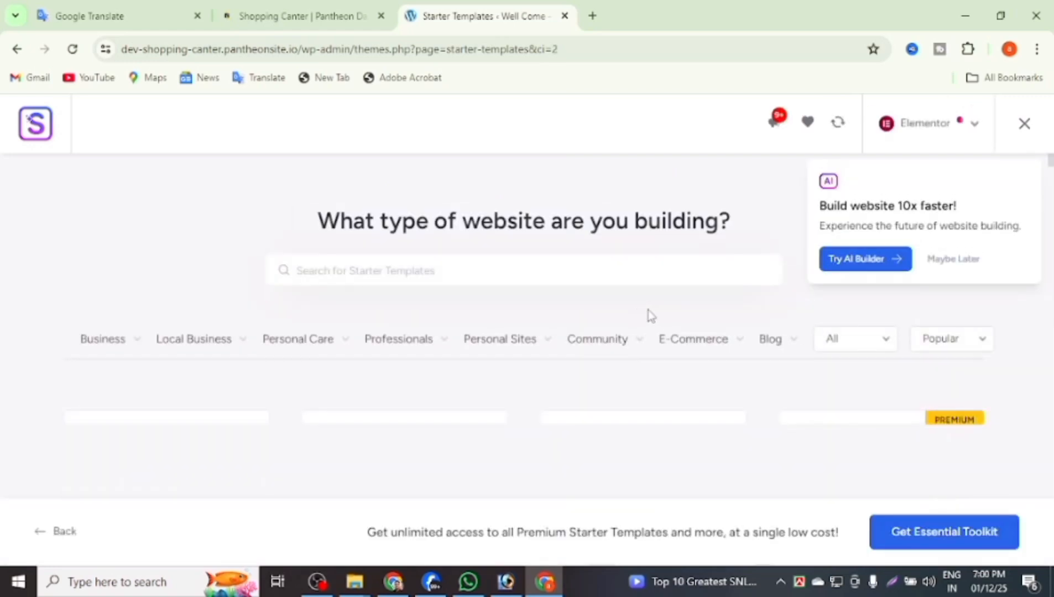
Select the Brandstore shop template from the template grid.
{"action": "scroll", "coordinate": [558, 315], "scroll_direction": "down", "scroll_amount": 15}
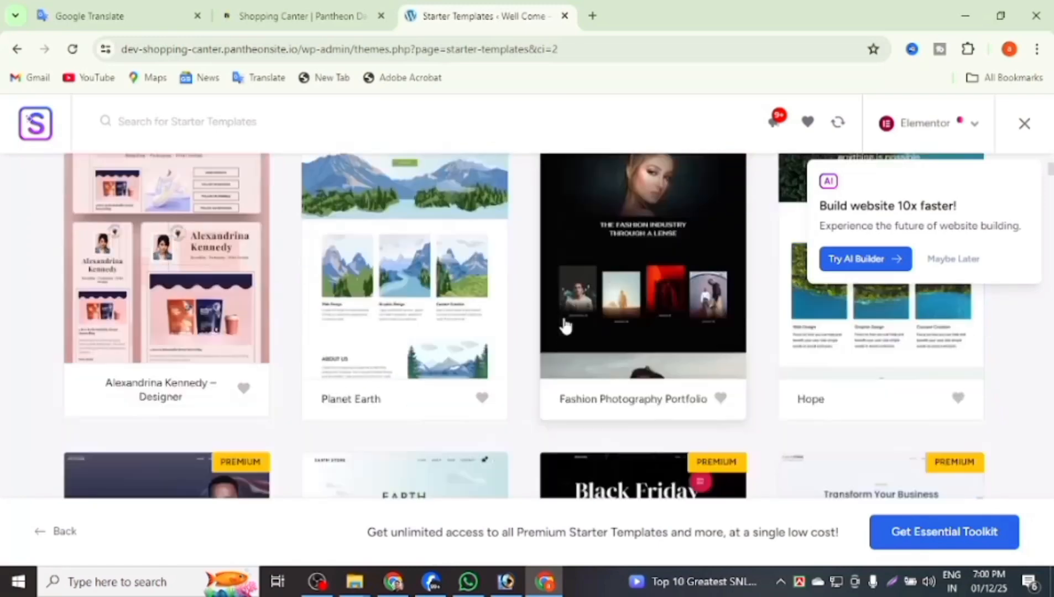
{"action": "scroll", "coordinate": [577, 322], "scroll_direction": "up", "scroll_amount": 10}
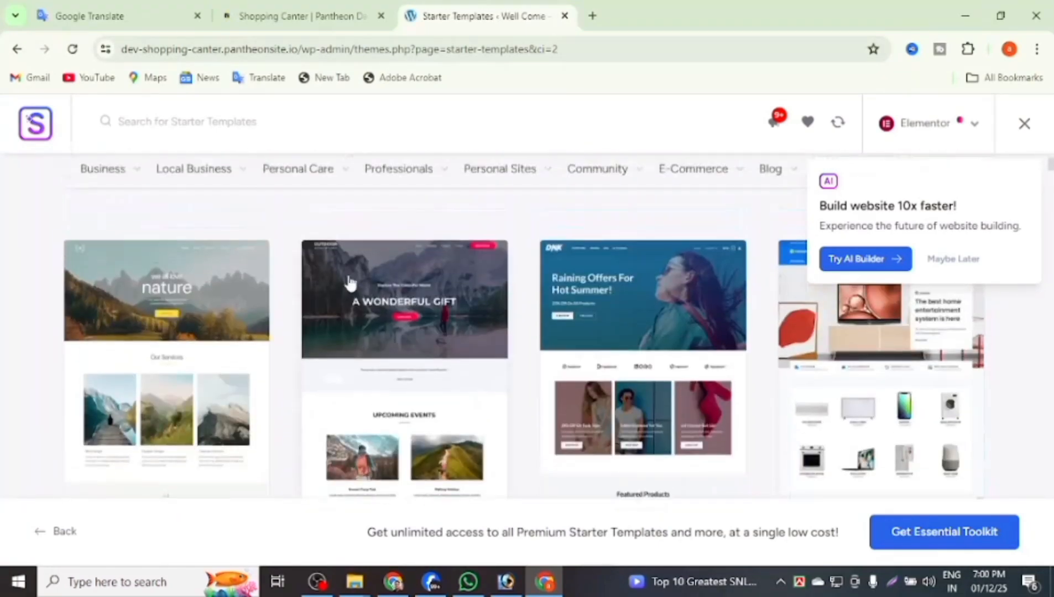
{"action": "scroll", "coordinate": [293, 260], "scroll_direction": "down", "scroll_amount": 1}
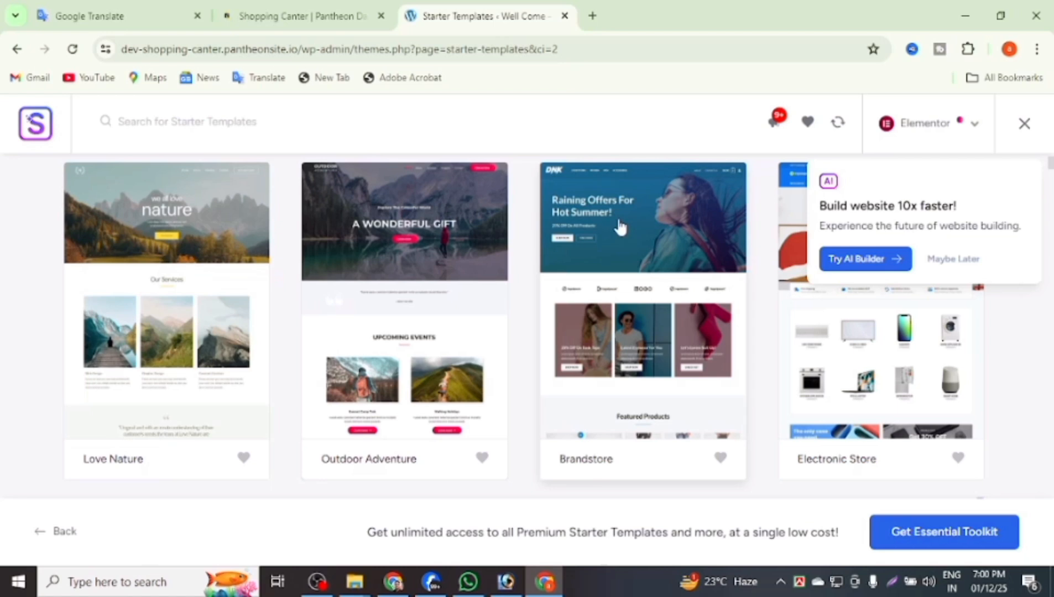
{"action": "left_click", "coordinate": [620, 226]}
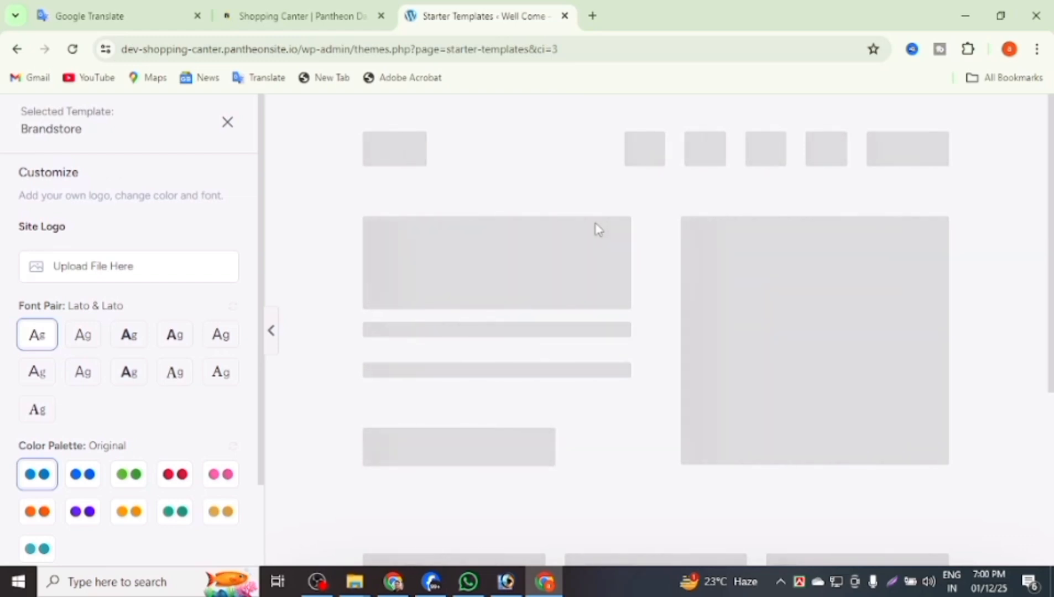
Skip adding a logo, keep Lato fonts and Original colours, and continue.
{"action": "scroll", "coordinate": [609, 216], "scroll_direction": "down", "scroll_amount": 4}
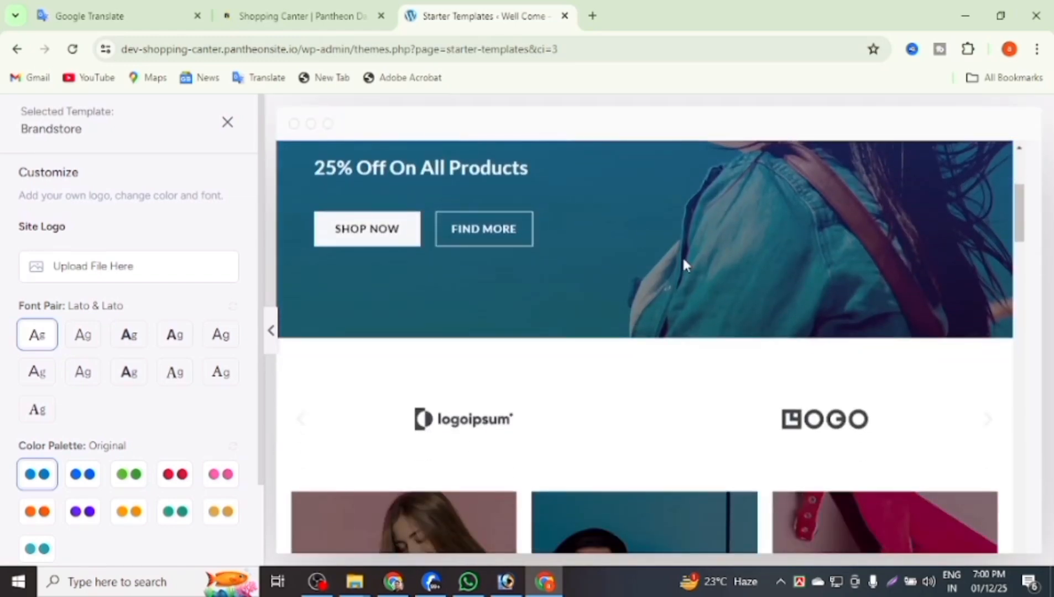
{"action": "scroll", "coordinate": [685, 265], "scroll_direction": "down", "scroll_amount": 5}
{"action": "scroll", "coordinate": [698, 271], "scroll_direction": "up", "scroll_amount": 2}
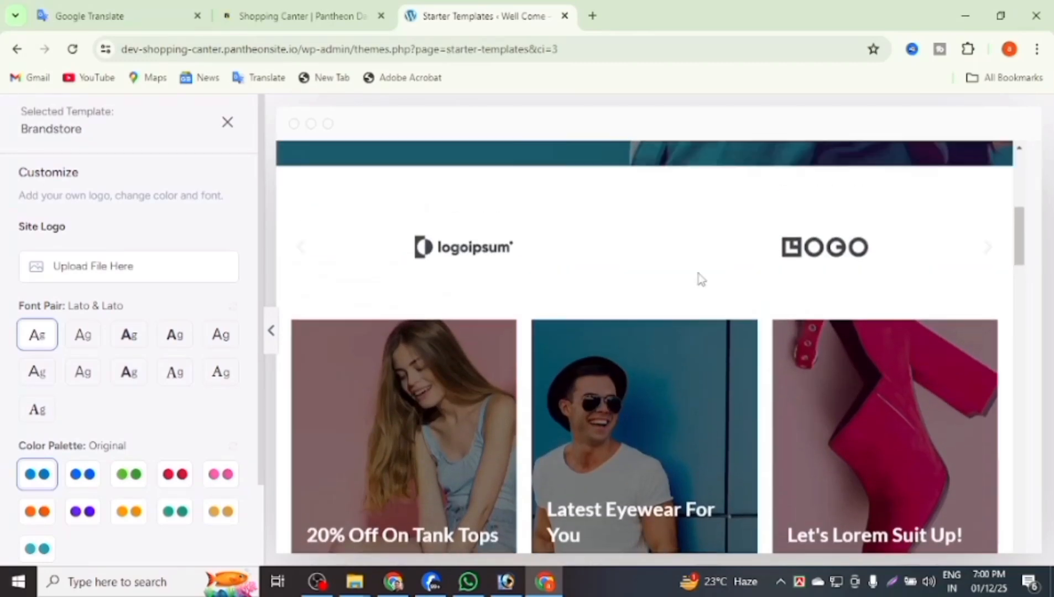
{"action": "scroll", "coordinate": [700, 277], "scroll_direction": "up", "scroll_amount": 7}
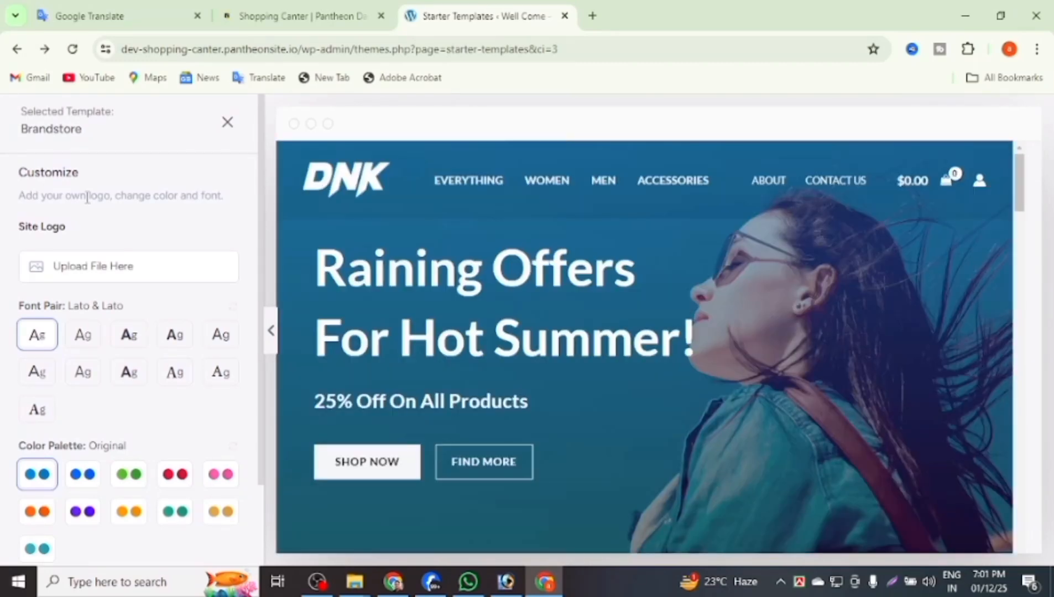
{"action": "left_click", "coordinate": [82, 264]}
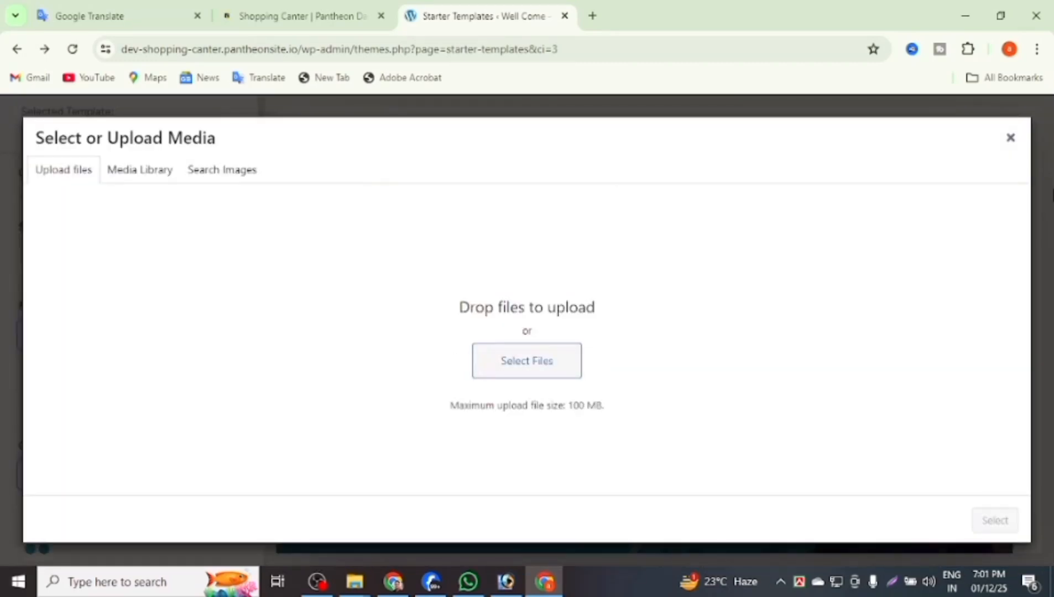
{"action": "left_click", "coordinate": [1012, 138]}
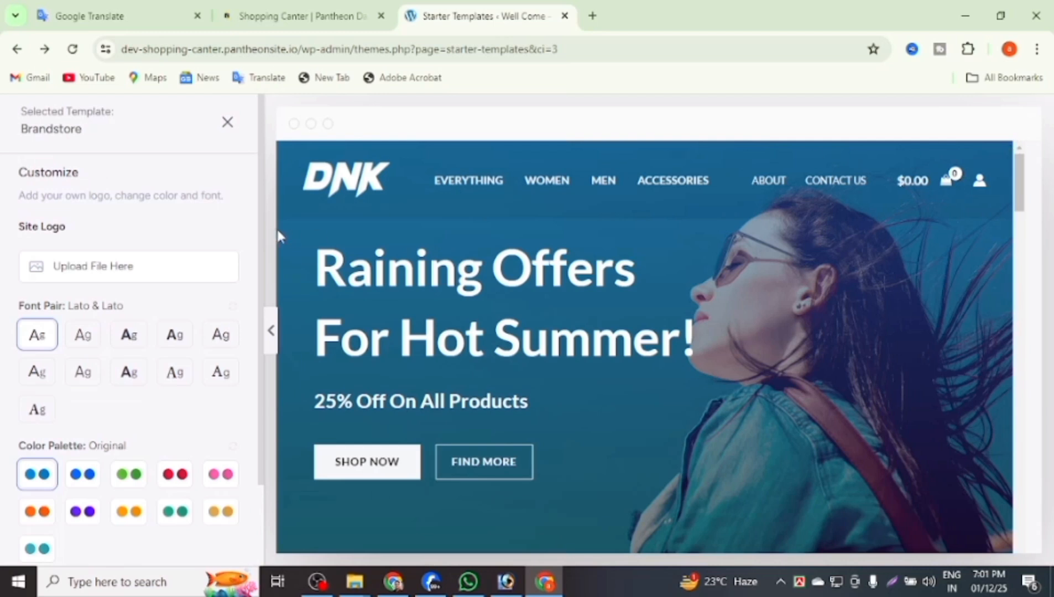
{"action": "scroll", "coordinate": [124, 436], "scroll_direction": "down", "scroll_amount": 2}
{"action": "left_click", "coordinate": [118, 505]}
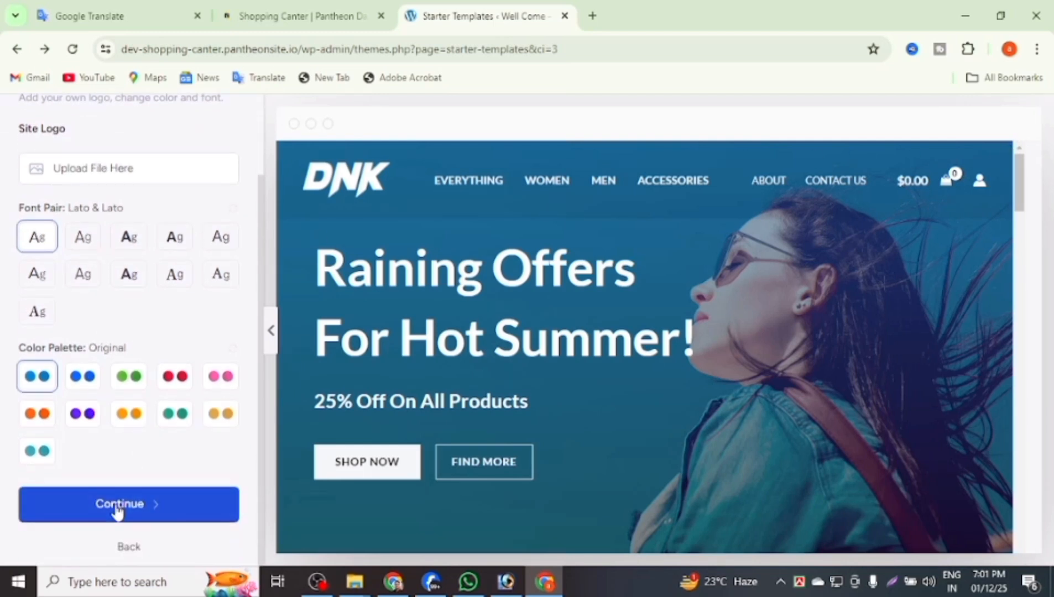
Skip the features step and enter the first name and work email.
{"action": "scroll", "coordinate": [424, 311], "scroll_direction": "down", "scroll_amount": 3}
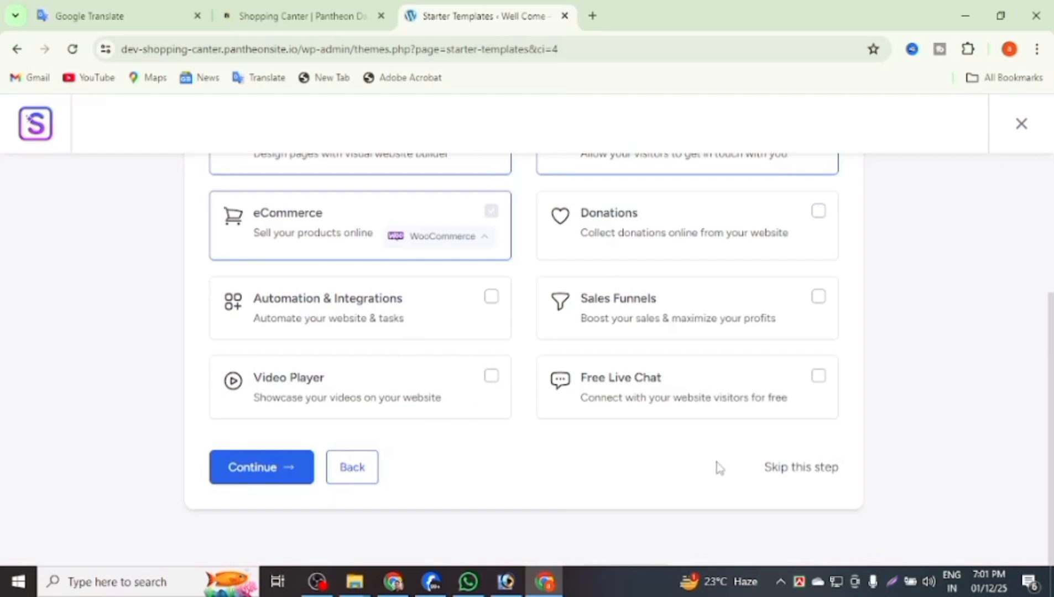
{"action": "left_click", "coordinate": [807, 482]}
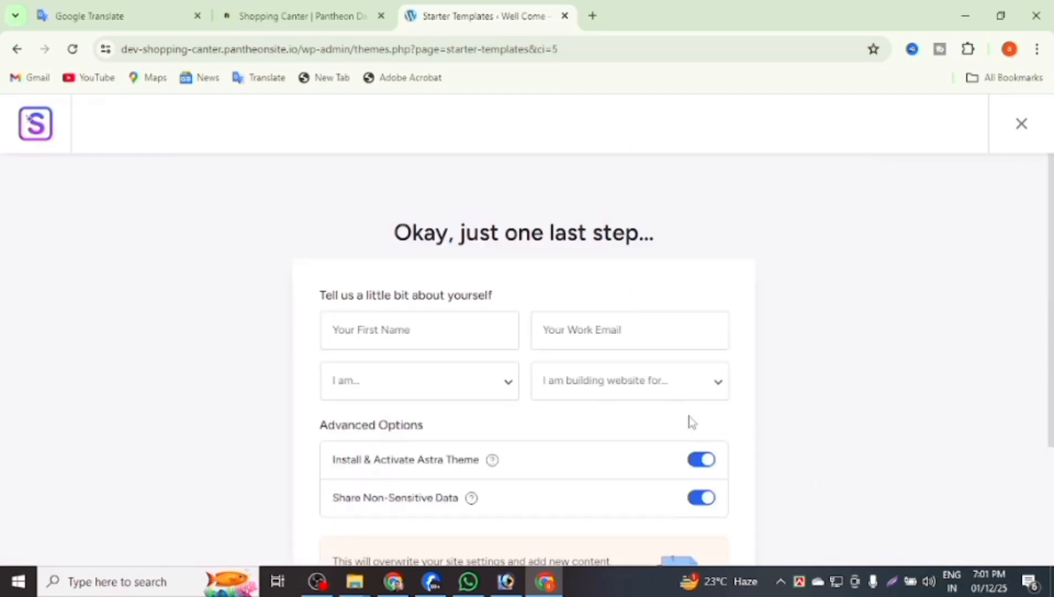
{"action": "scroll", "coordinate": [670, 423], "scroll_direction": "down", "scroll_amount": 2}
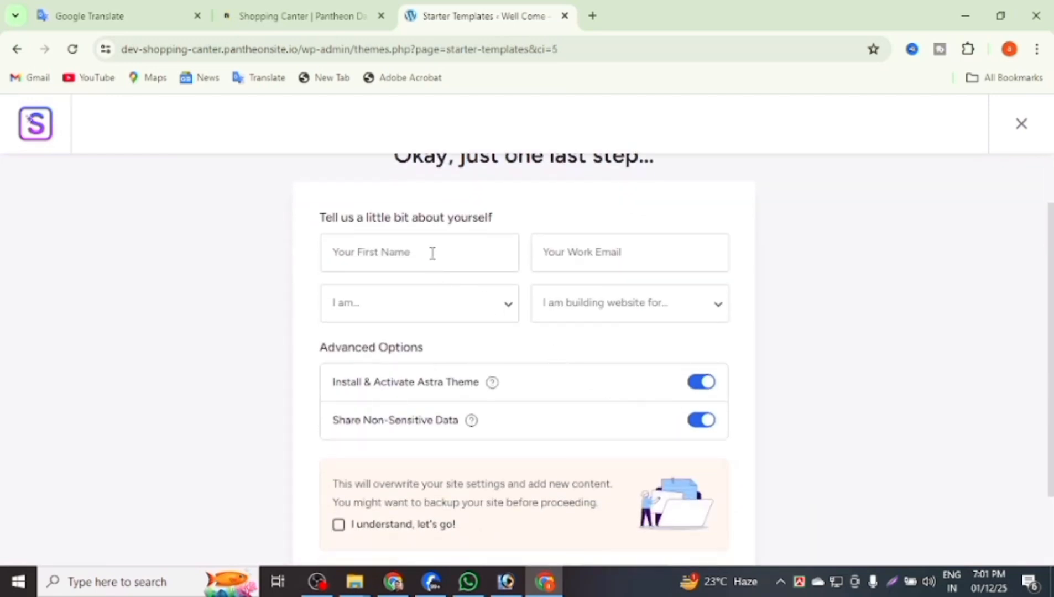
{"action": "left_click", "coordinate": [433, 254]}
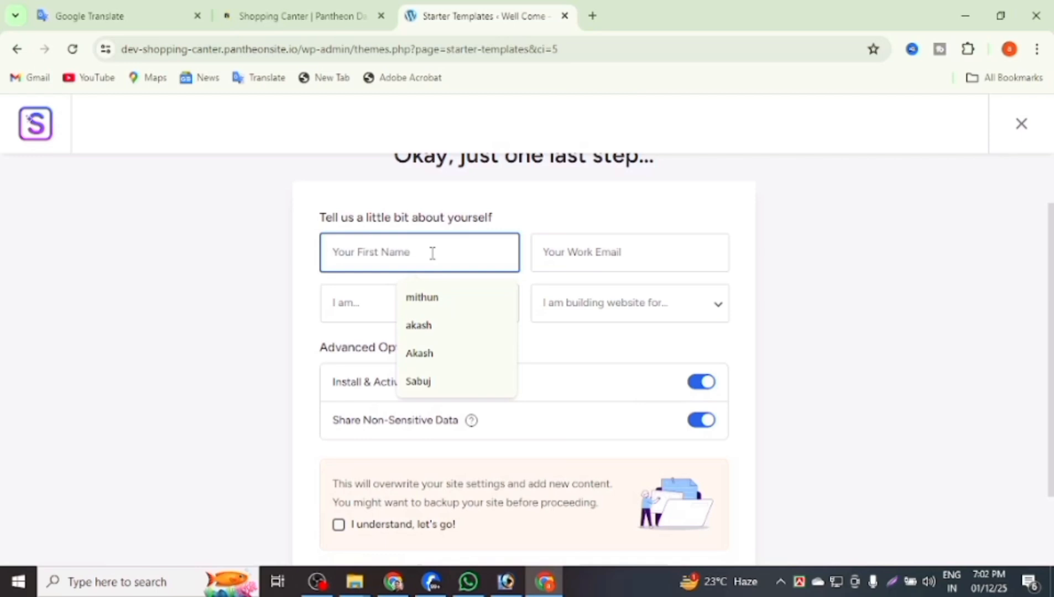
{"action": "type", "text": "Sojib"}
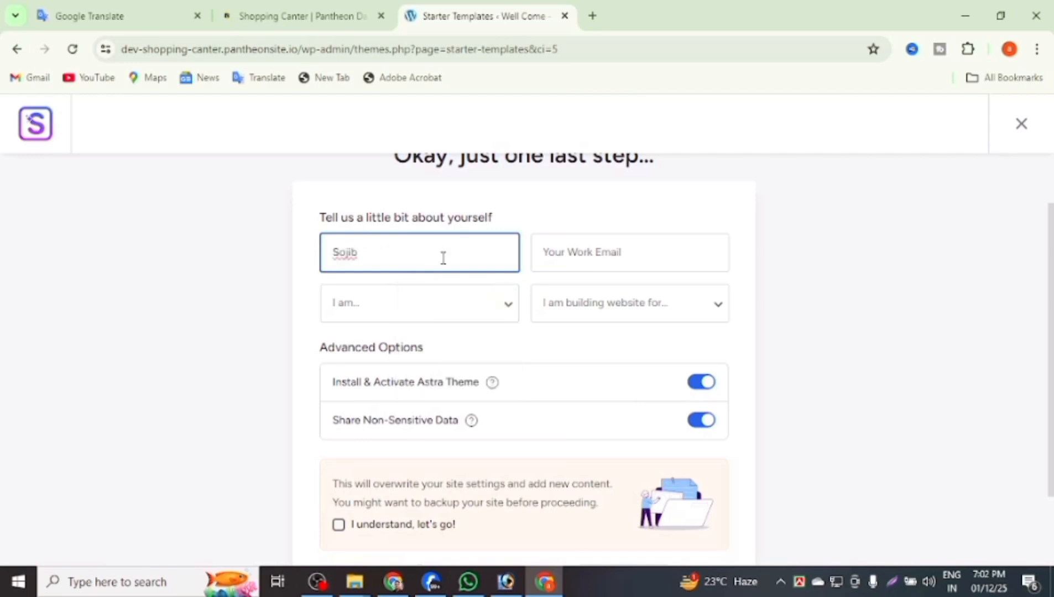
{"action": "left_click", "coordinate": [551, 250]}
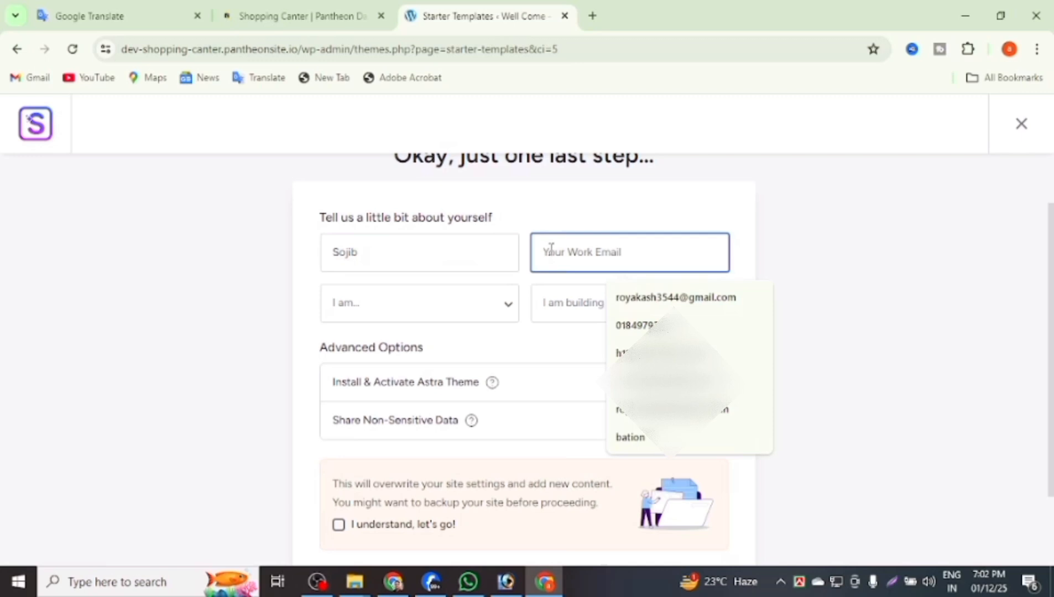
{"action": "left_click", "coordinate": [636, 298]}
Mark the site for Myself/My Company at Beginner level and accept the overwrite notice.
{"action": "left_click", "coordinate": [578, 309]}
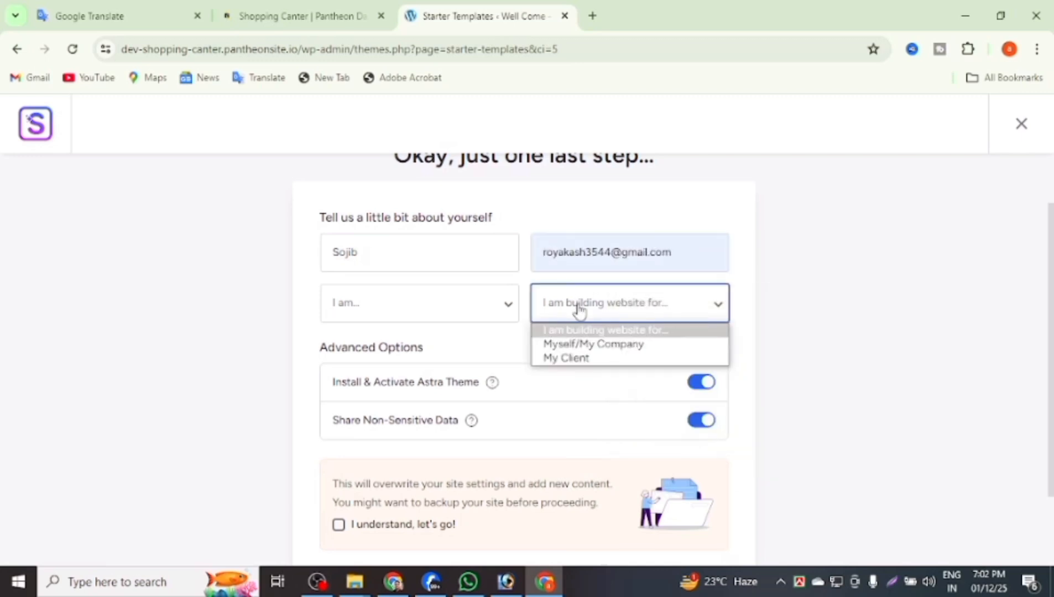
{"action": "left_click", "coordinate": [575, 346]}
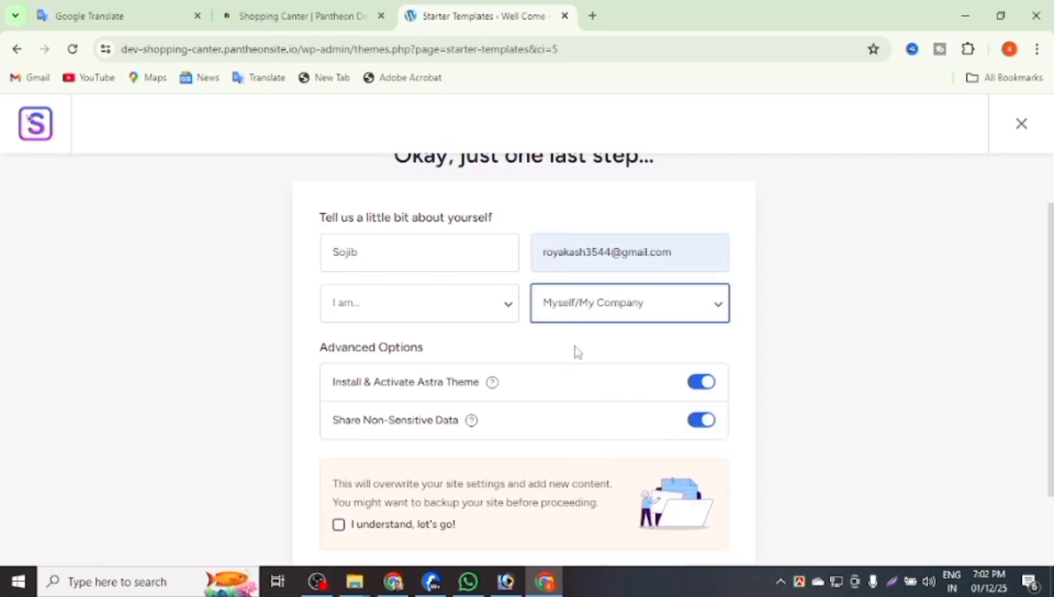
{"action": "left_click", "coordinate": [422, 318]}
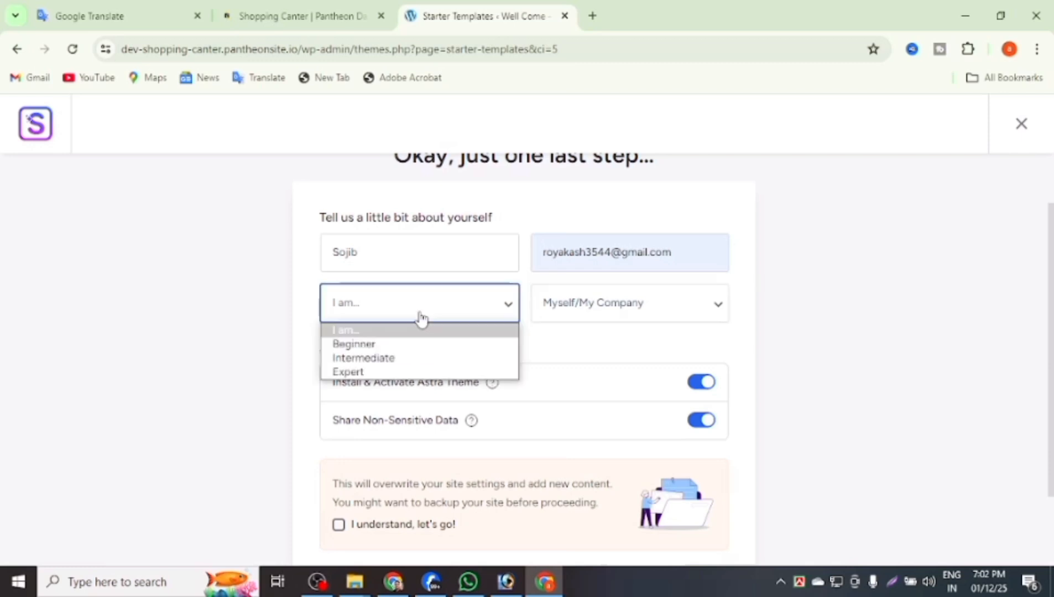
{"action": "left_click", "coordinate": [383, 345]}
{"action": "scroll", "coordinate": [453, 338], "scroll_direction": "down", "scroll_amount": 3}
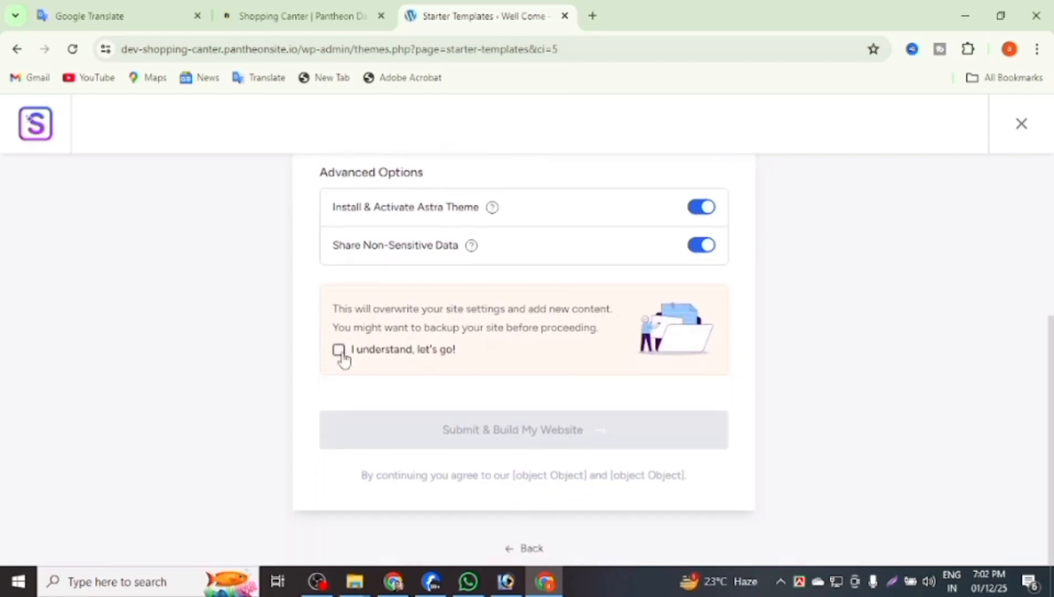
{"action": "left_click", "coordinate": [339, 351]}
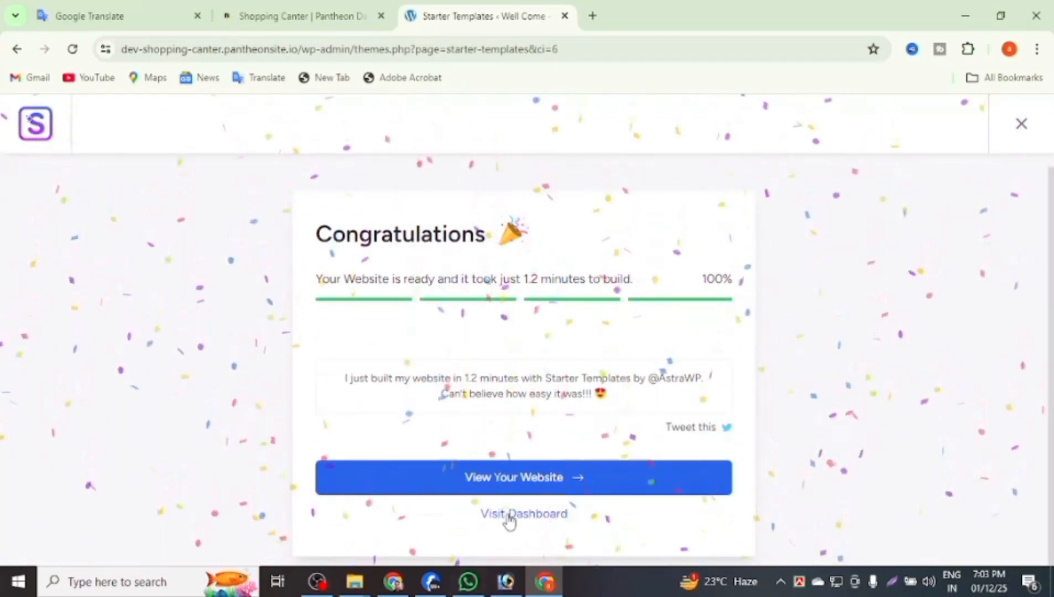
Open the admin dashboard in a new tab and view the newly built storefront.
{"action": "left_click", "coordinate": [509, 514]}
{"action": "right_click", "coordinate": [510, 517]}
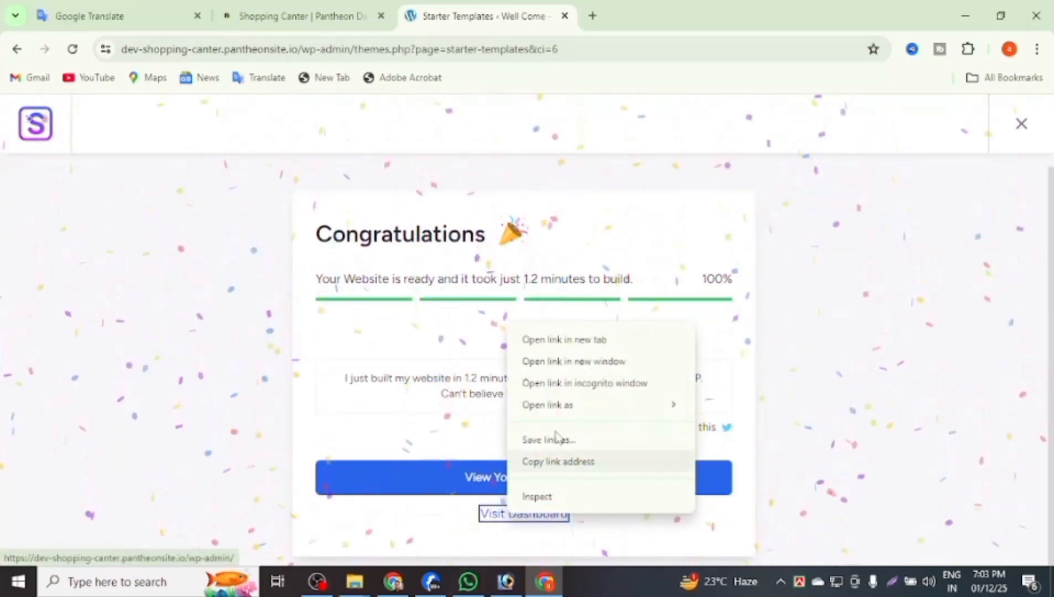
{"action": "left_click", "coordinate": [569, 340]}
{"action": "left_click", "coordinate": [533, 480]}
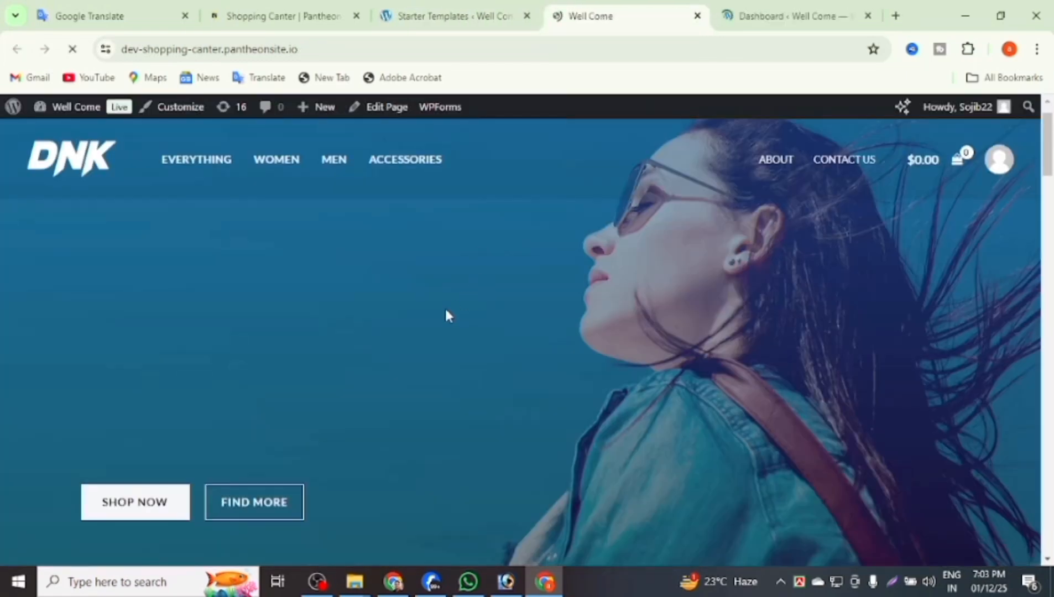
Open the Blue Denim Jeans product page from the storefront.
{"action": "scroll", "coordinate": [448, 315], "scroll_direction": "down", "scroll_amount": 20}
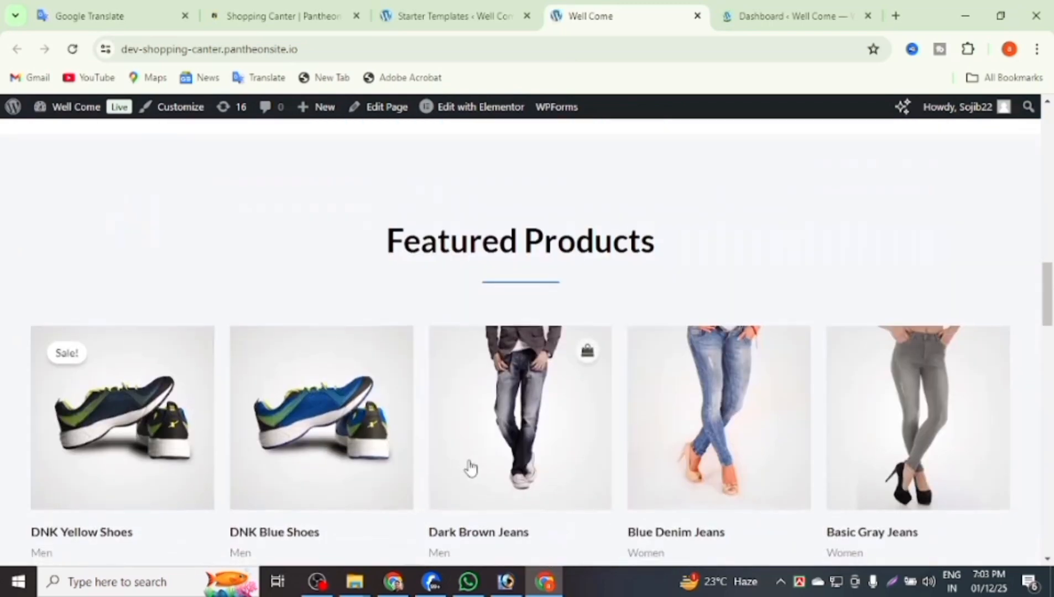
{"action": "scroll", "coordinate": [470, 469], "scroll_direction": "down", "scroll_amount": 5}
{"action": "scroll", "coordinate": [481, 475], "scroll_direction": "up", "scroll_amount": 5}
{"action": "scroll", "coordinate": [487, 466], "scroll_direction": "down", "scroll_amount": 8}
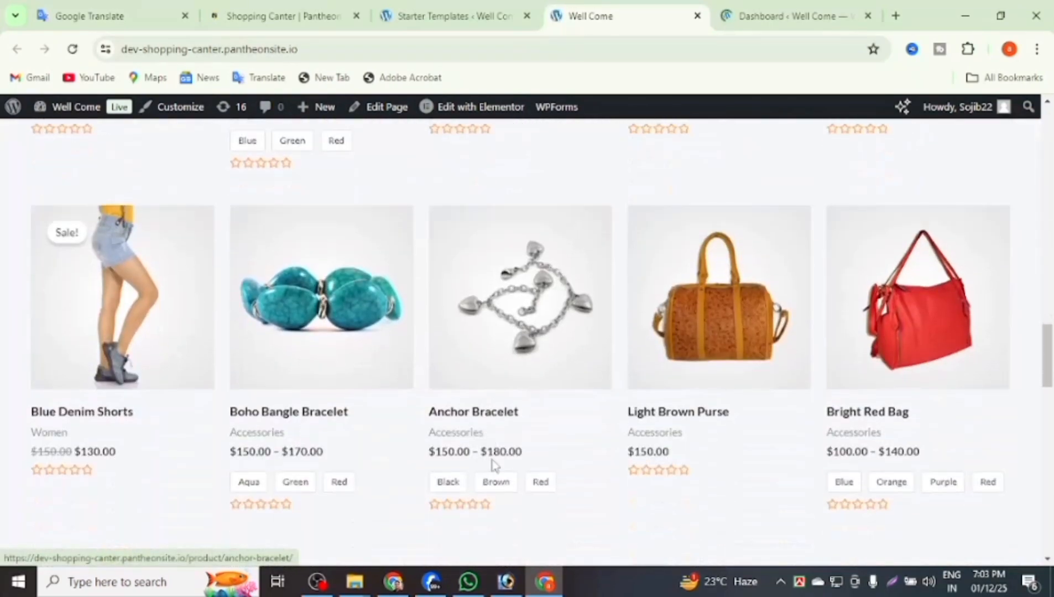
{"action": "scroll", "coordinate": [494, 463], "scroll_direction": "up", "scroll_amount": 7}
{"action": "scroll", "coordinate": [490, 452], "scroll_direction": "down", "scroll_amount": 3}
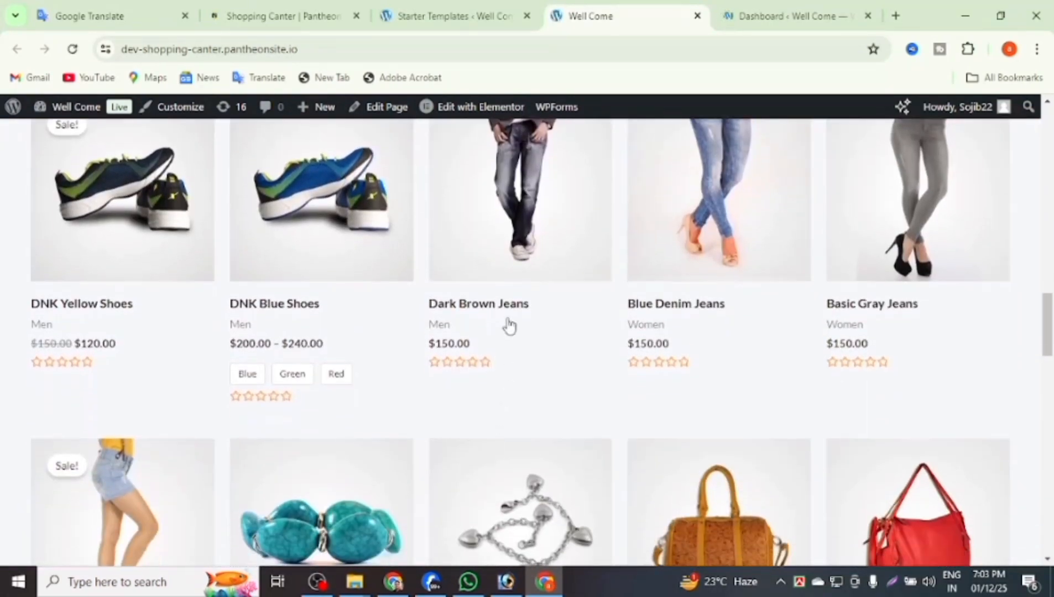
{"action": "left_click", "coordinate": [651, 267]}
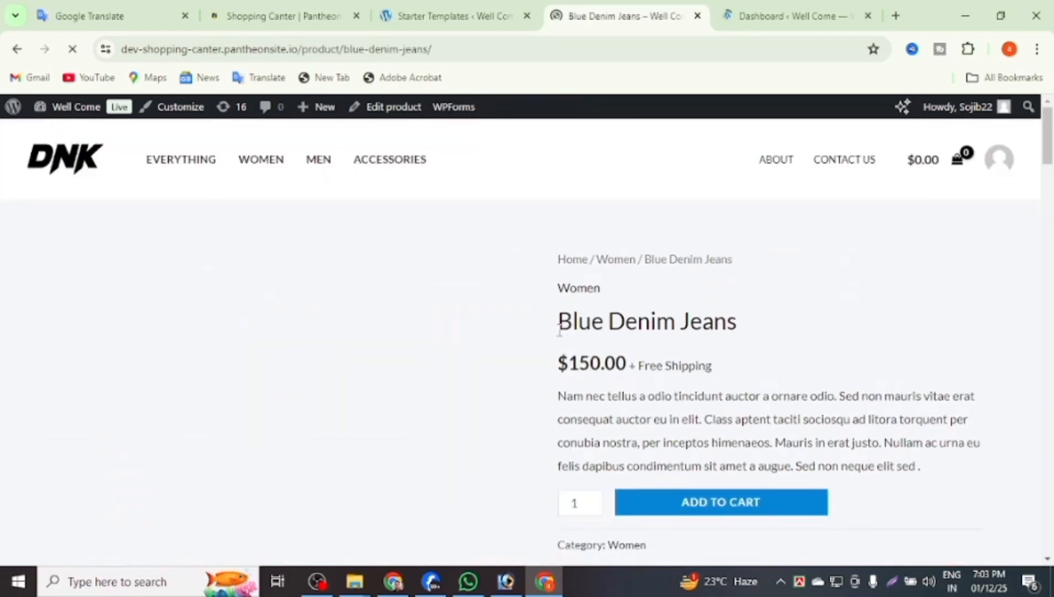
Add the Blue Denim Jeans to the cart and open the cart.
{"action": "scroll", "coordinate": [558, 335], "scroll_direction": "down", "scroll_amount": 8}
{"action": "scroll", "coordinate": [575, 334], "scroll_direction": "up", "scroll_amount": 4}
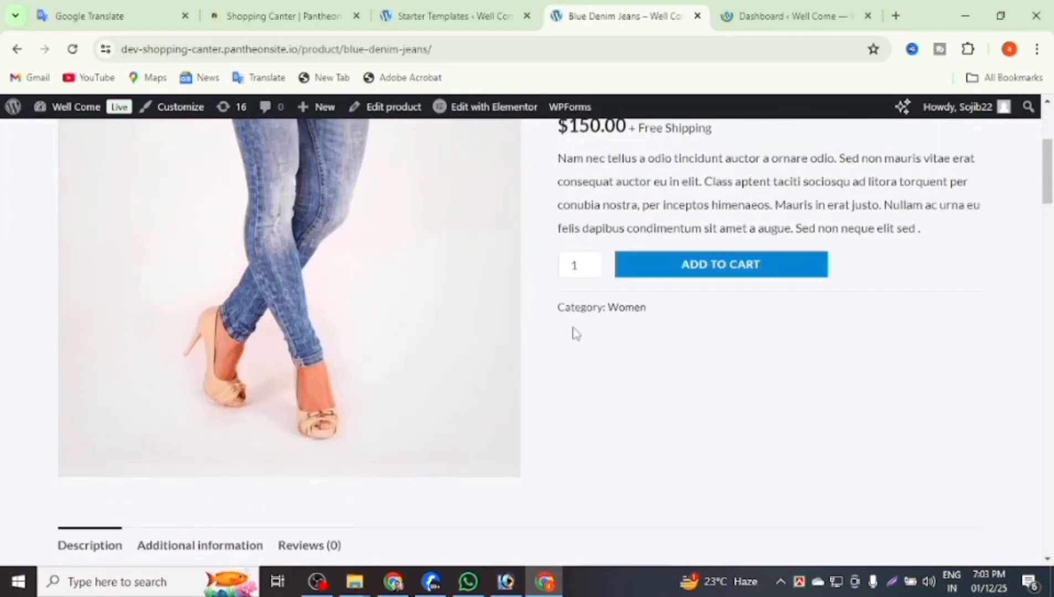
{"action": "left_click", "coordinate": [676, 272]}
{"action": "scroll", "coordinate": [426, 365], "scroll_direction": "down", "scroll_amount": 5}
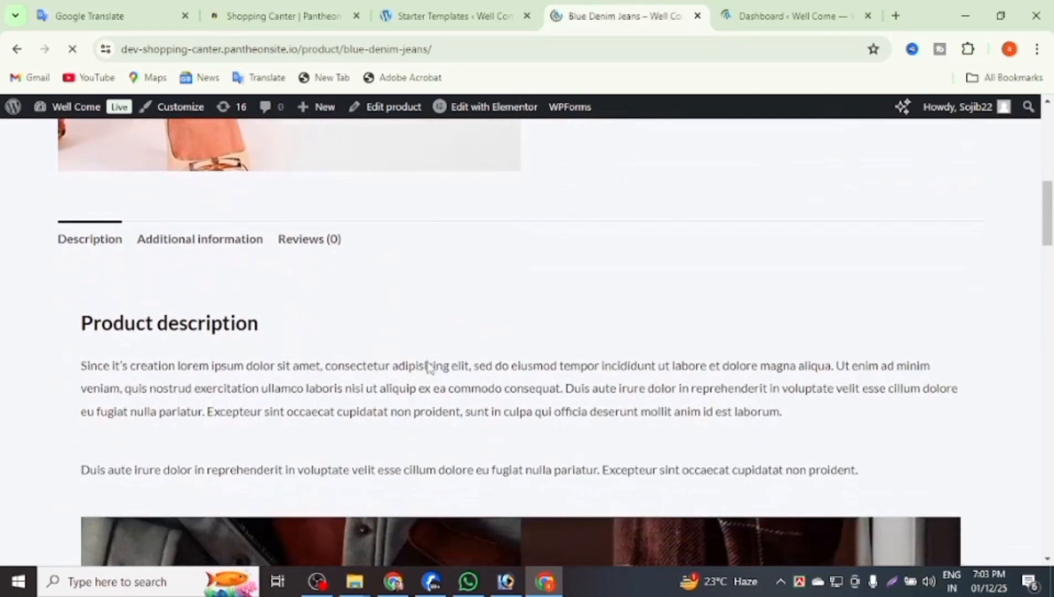
{"action": "scroll", "coordinate": [429, 367], "scroll_direction": "up", "scroll_amount": 3}
{"action": "scroll", "coordinate": [431, 367], "scroll_direction": "down", "scroll_amount": 3}
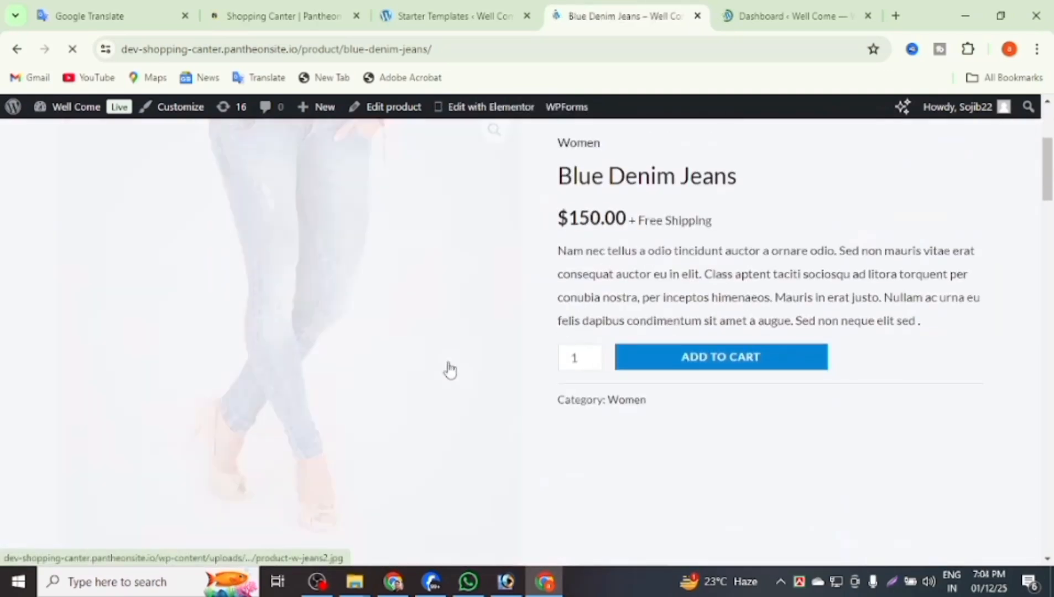
{"action": "scroll", "coordinate": [450, 369], "scroll_direction": "up", "scroll_amount": 3}
{"action": "left_click", "coordinate": [915, 292]}
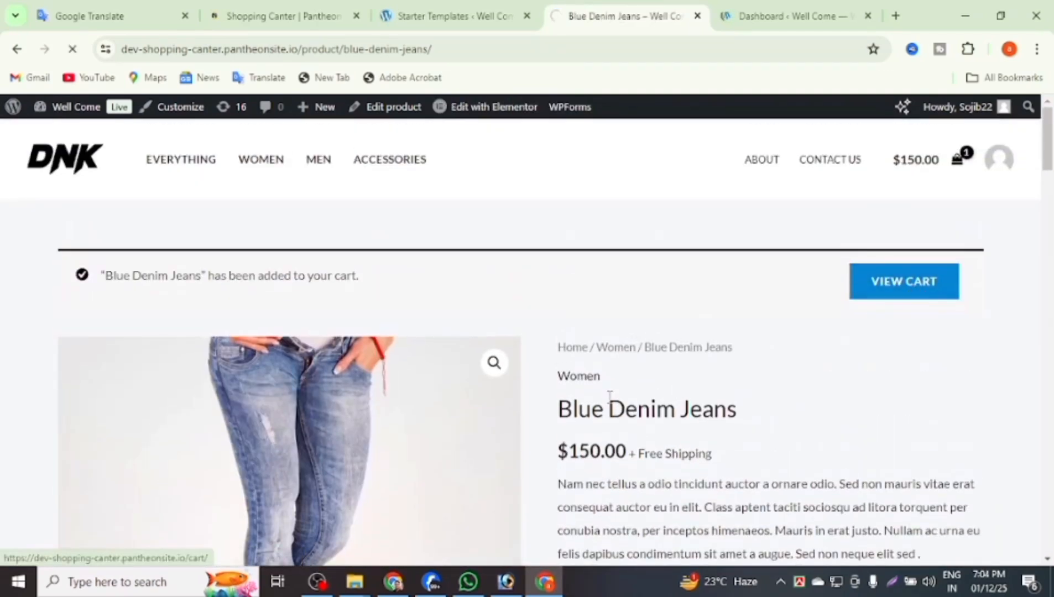
Proceed to checkout and enter the billing first name.
{"action": "scroll", "coordinate": [523, 418], "scroll_direction": "down", "scroll_amount": 1}
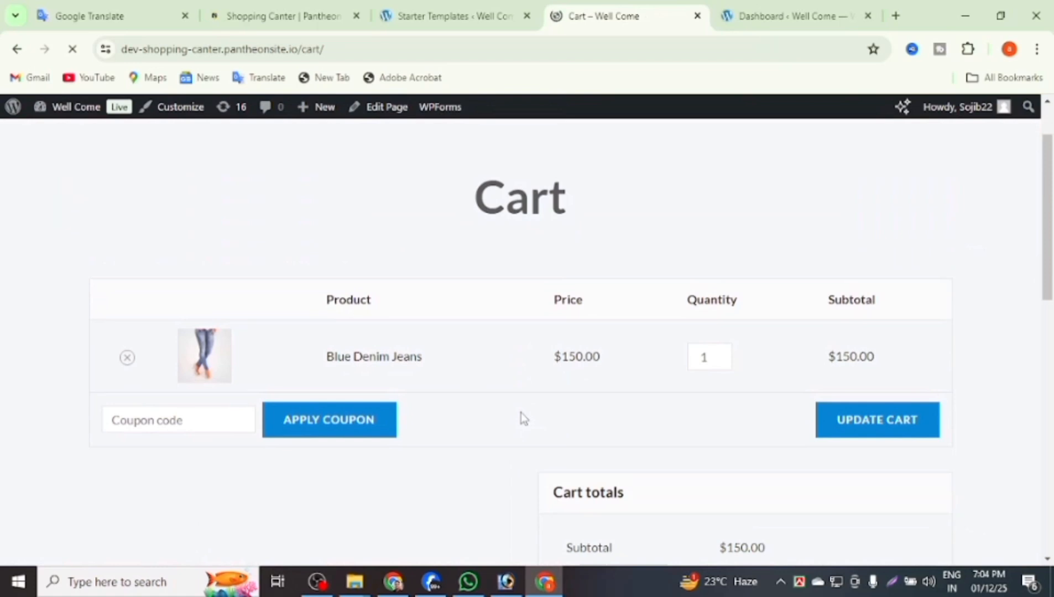
{"action": "scroll", "coordinate": [522, 413], "scroll_direction": "down", "scroll_amount": 3}
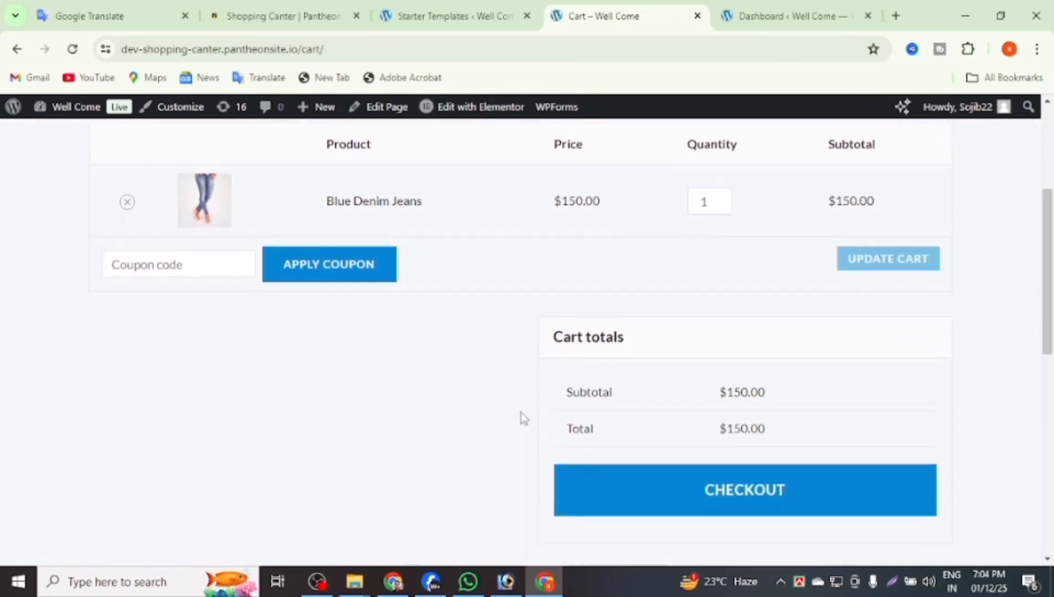
{"action": "scroll", "coordinate": [522, 418], "scroll_direction": "down", "scroll_amount": 5}
{"action": "left_click", "coordinate": [585, 202]}
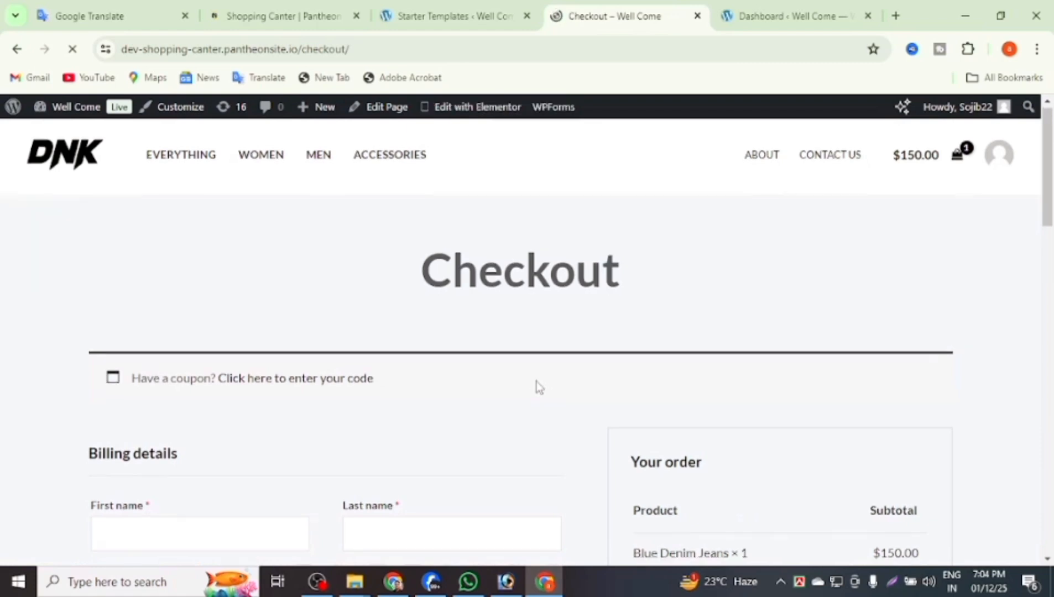
{"action": "scroll", "coordinate": [536, 381], "scroll_direction": "down", "scroll_amount": 3}
{"action": "left_click", "coordinate": [233, 379]}
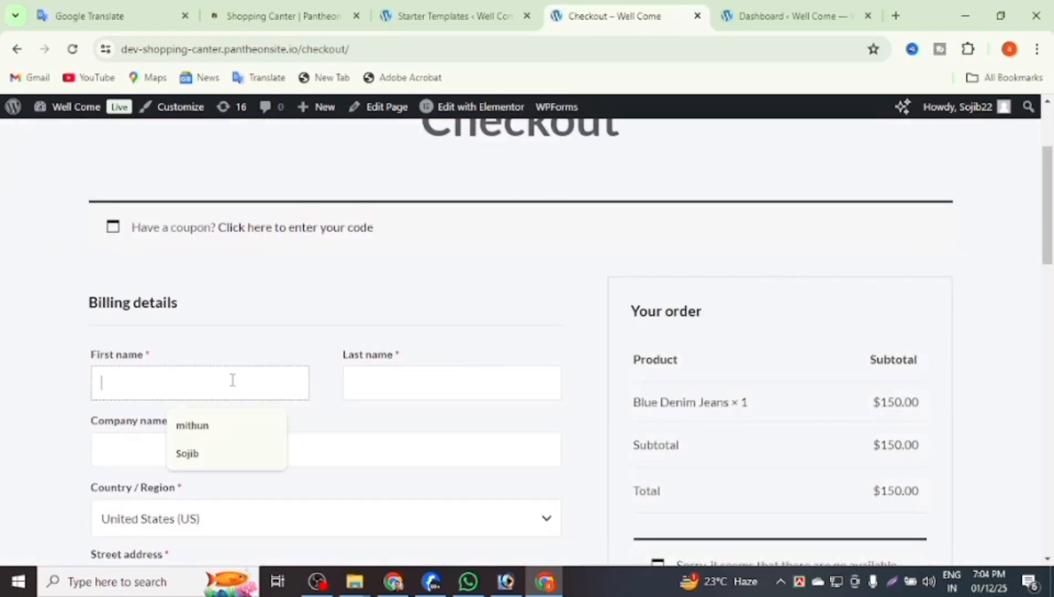
{"action": "type", "text": "S"}
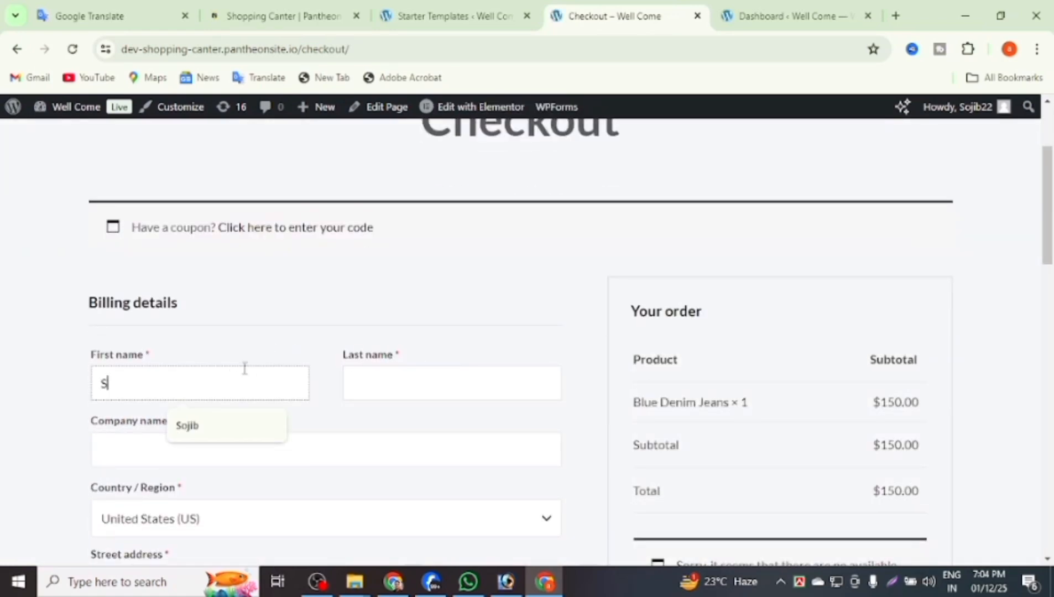
{"action": "type", "text": "ojib"}
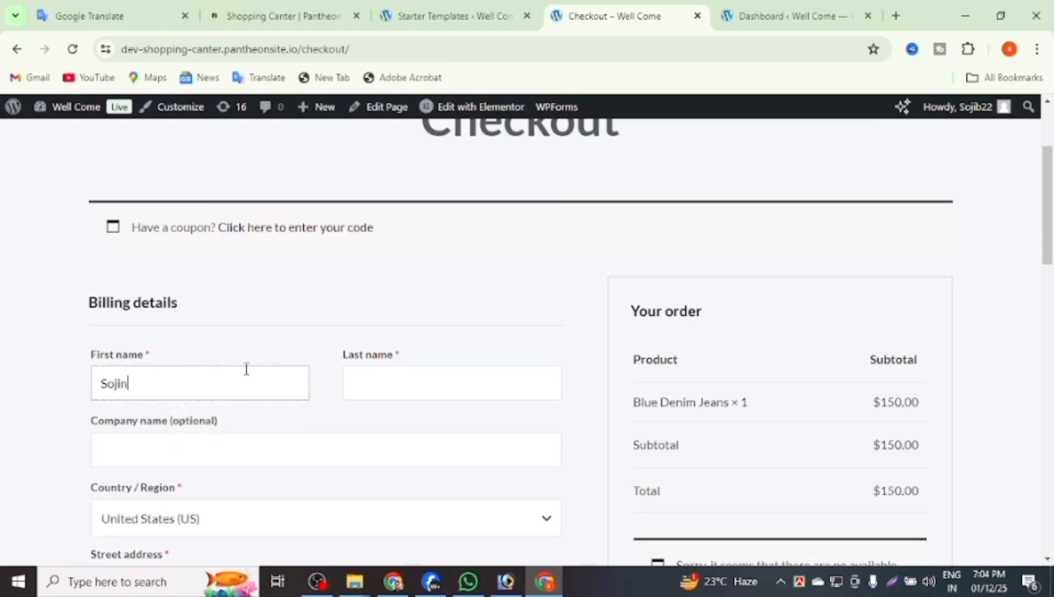
{"action": "key", "text": "BackSpace"}
{"action": "type", "text": "b"}
{"action": "left_click", "coordinate": [354, 388]}
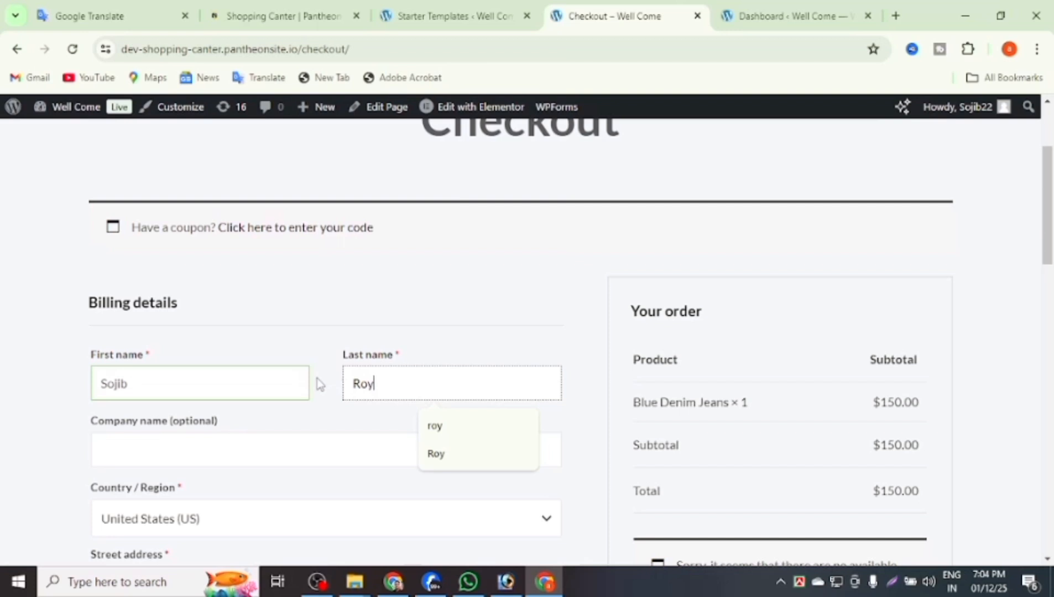
Set the billing country to Bangladesh.
{"action": "scroll", "coordinate": [277, 456], "scroll_direction": "down", "scroll_amount": 1}
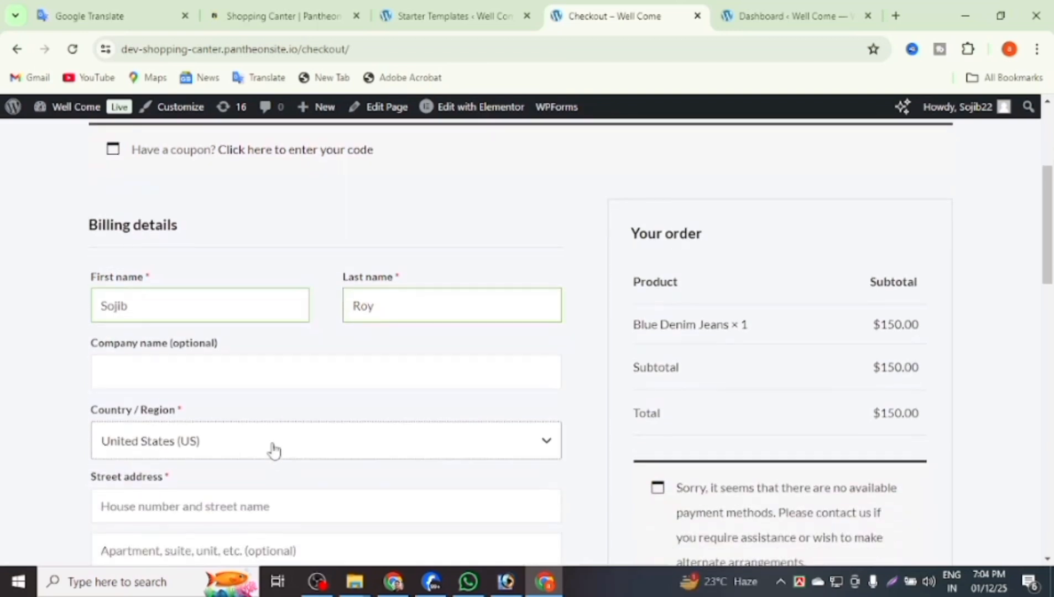
{"action": "left_click", "coordinate": [271, 442]}
{"action": "left_click_drag", "start_coordinate": [554, 396], "coordinate": [554, 284]}
{"action": "scroll", "coordinate": [363, 394], "scroll_direction": "down", "scroll_amount": 4}
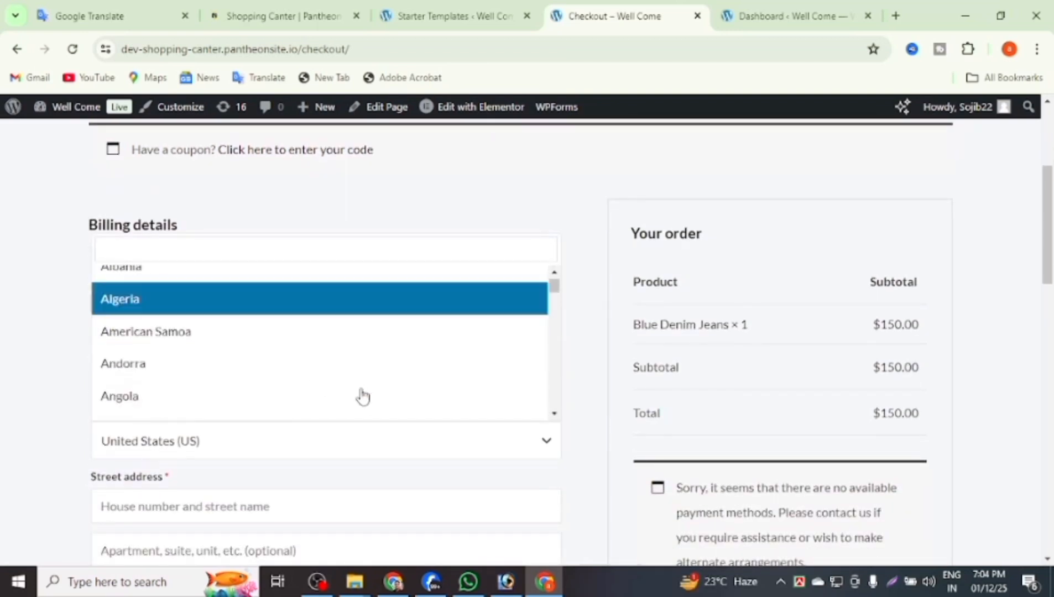
{"action": "scroll", "coordinate": [290, 379], "scroll_direction": "down", "scroll_amount": 3}
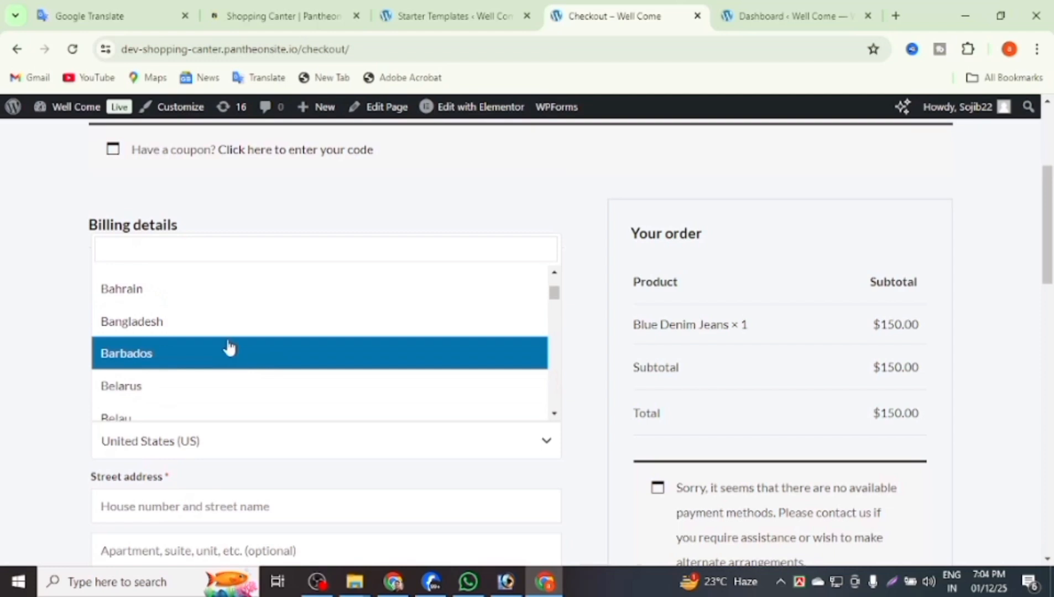
{"action": "left_click", "coordinate": [228, 323]}
Autofill the street address, apartment line and town/city Dhaka.
{"action": "scroll", "coordinate": [235, 387], "scroll_direction": "down", "scroll_amount": 3}
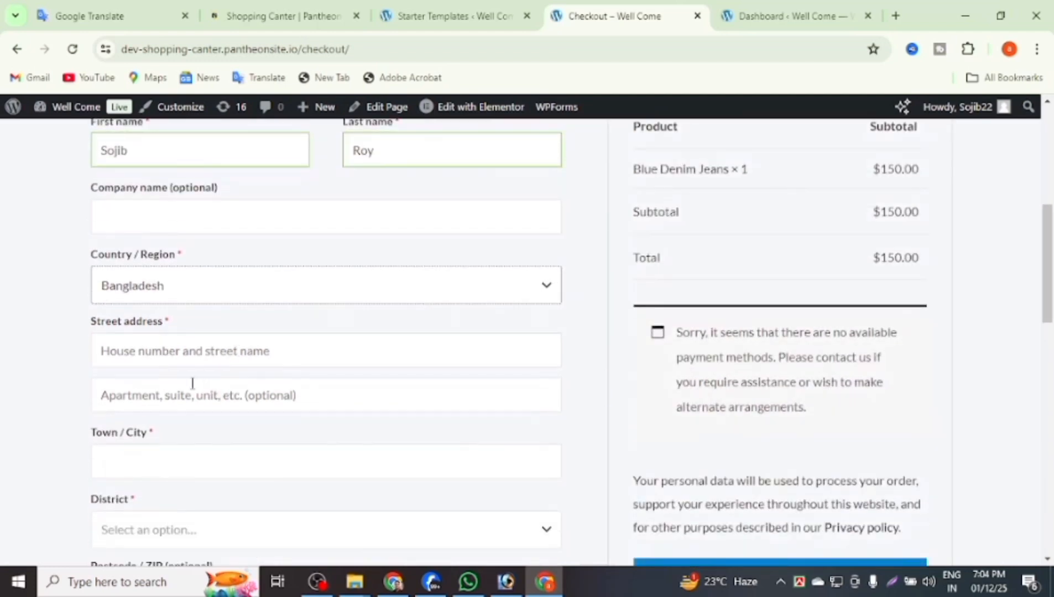
{"action": "left_click", "coordinate": [175, 353]}
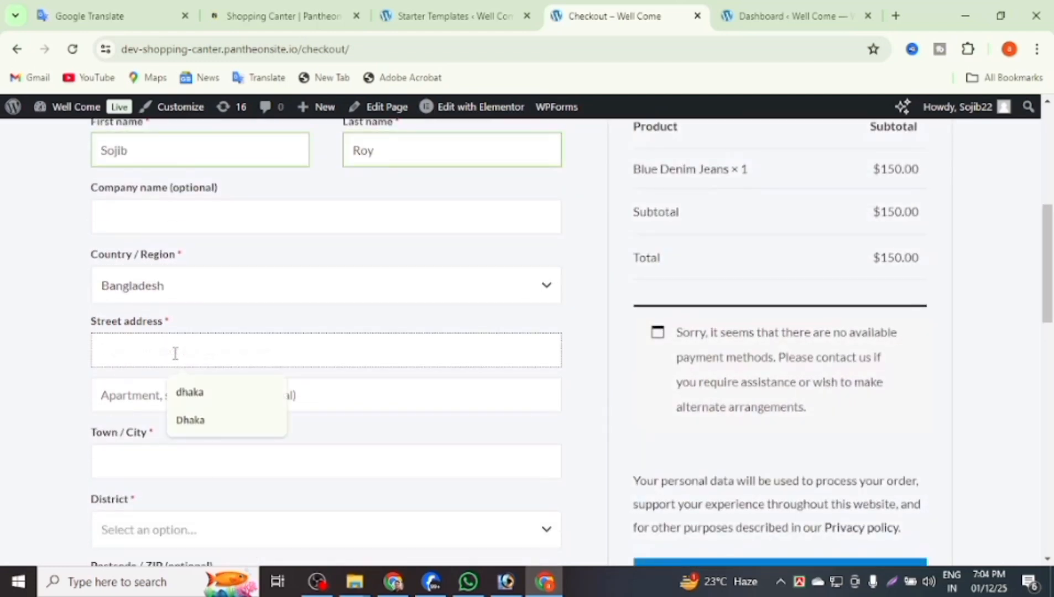
{"action": "left_click", "coordinate": [190, 419]}
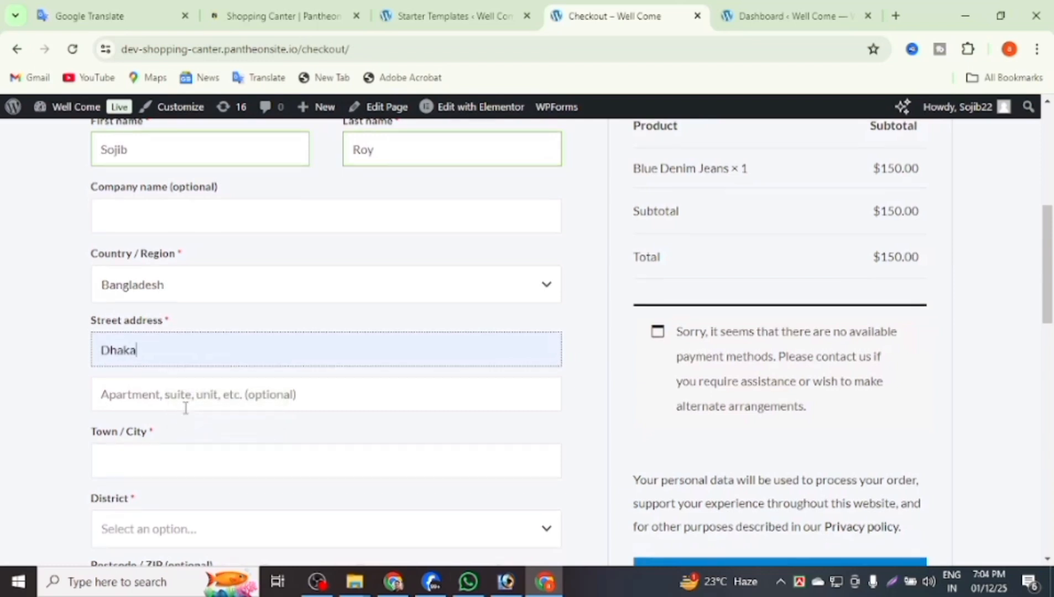
{"action": "scroll", "coordinate": [183, 404], "scroll_direction": "down", "scroll_amount": 1}
{"action": "left_click", "coordinate": [182, 315]}
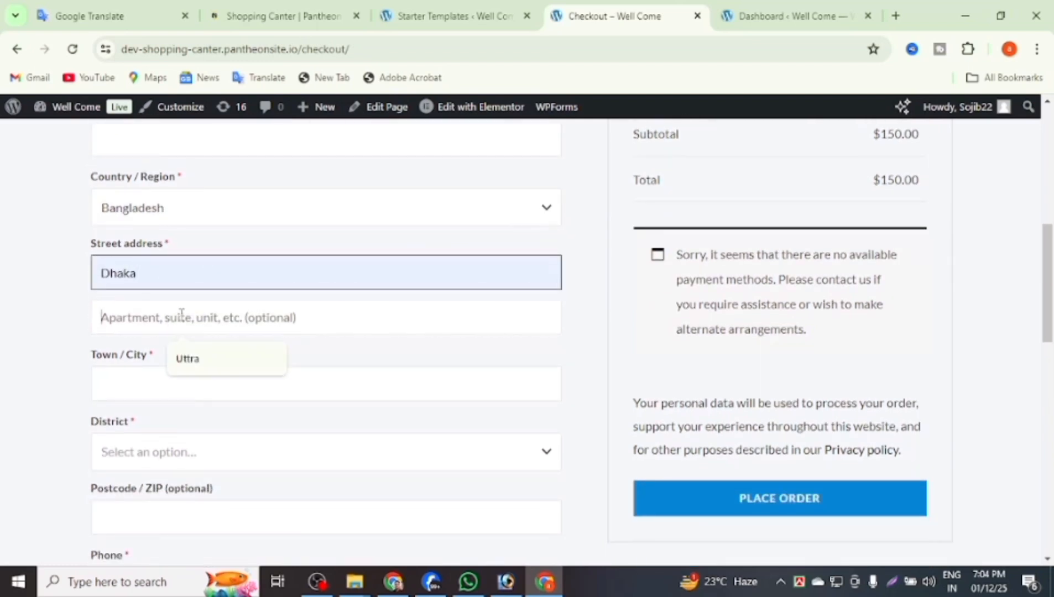
{"action": "left_click", "coordinate": [178, 365]}
{"action": "left_click", "coordinate": [162, 373]}
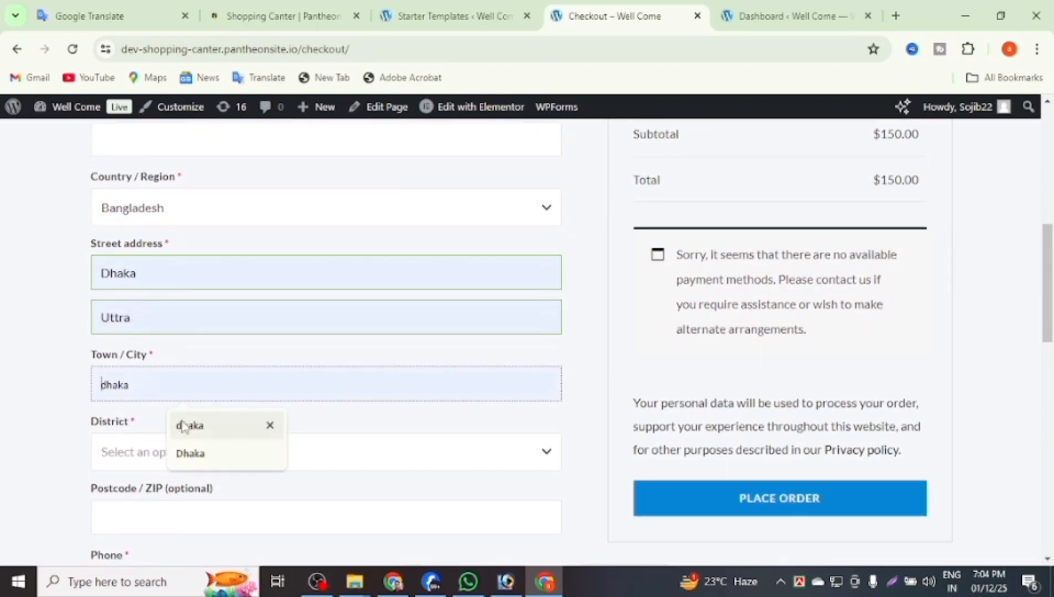
{"action": "left_click", "coordinate": [190, 454]}
Choose Dhaka as the district, enter postcode 1212 and the phone number.
{"action": "scroll", "coordinate": [182, 433], "scroll_direction": "down", "scroll_amount": 2}
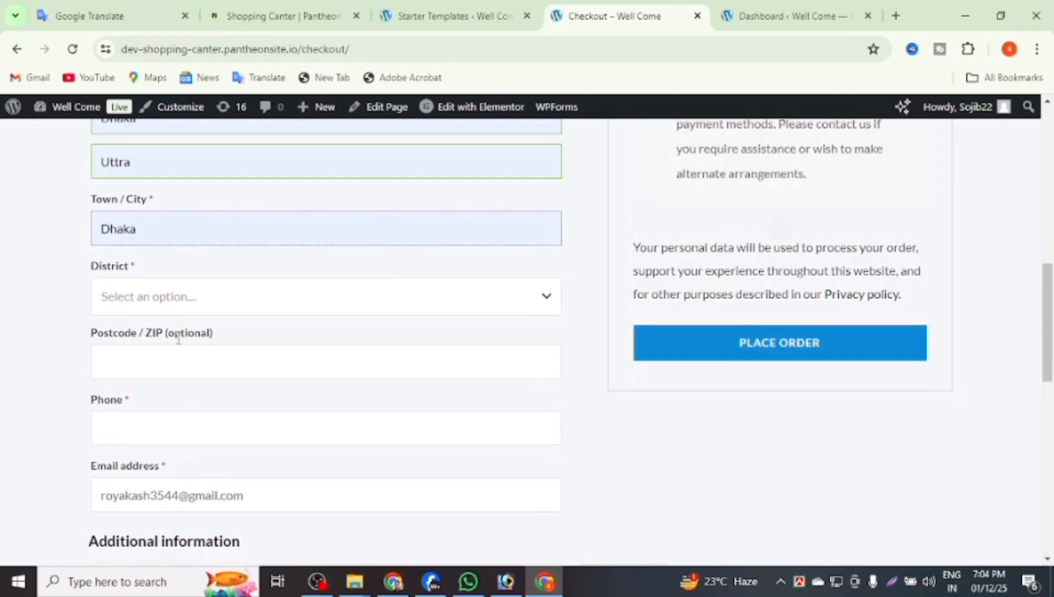
{"action": "left_click", "coordinate": [171, 307]}
{"action": "scroll", "coordinate": [143, 415], "scroll_direction": "down", "scroll_amount": 3}
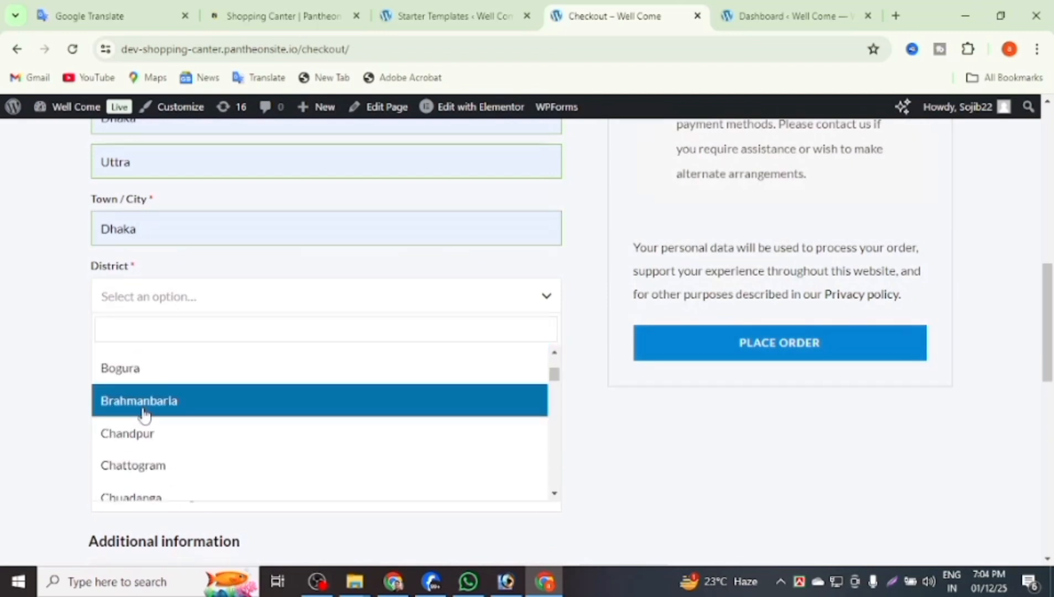
{"action": "scroll", "coordinate": [143, 415], "scroll_direction": "down", "scroll_amount": 3}
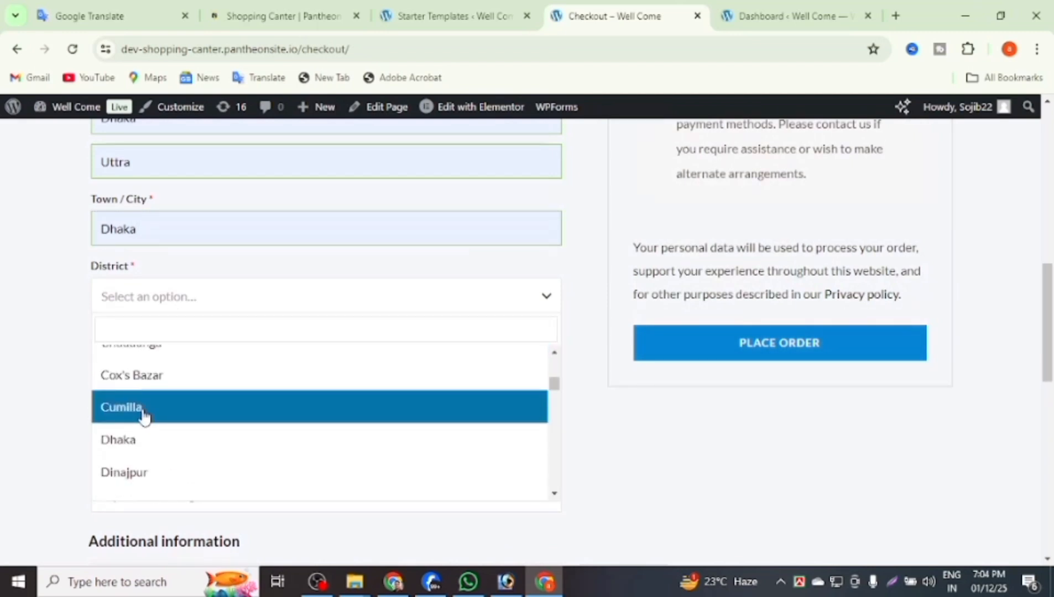
{"action": "scroll", "coordinate": [144, 416], "scroll_direction": "down", "scroll_amount": 2}
{"action": "scroll", "coordinate": [141, 420], "scroll_direction": "up", "scroll_amount": 2}
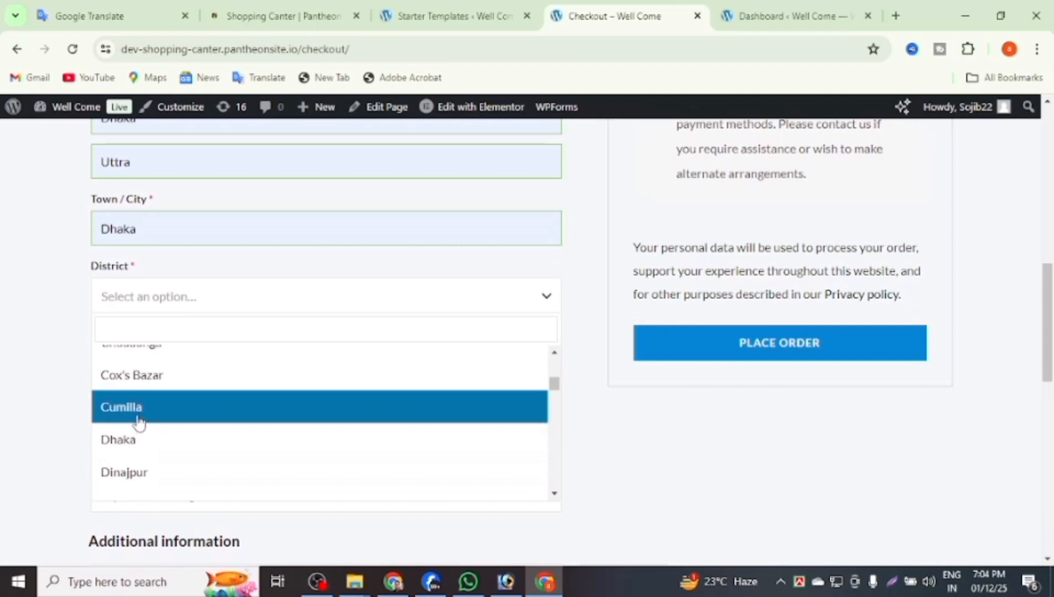
{"action": "left_click", "coordinate": [137, 435]}
{"action": "left_click", "coordinate": [162, 371]}
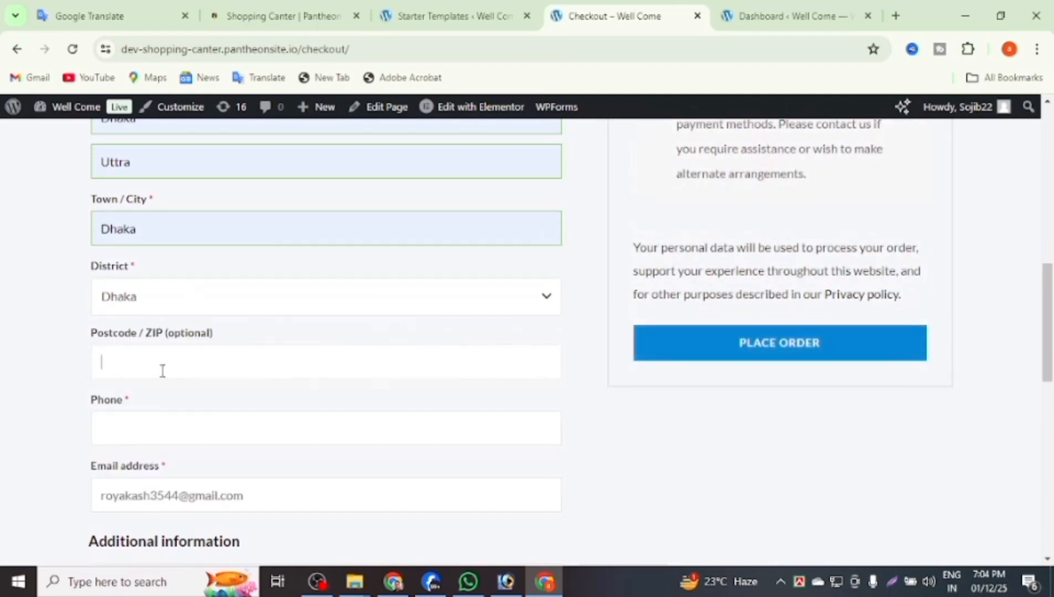
{"action": "type", "text": "1212"}
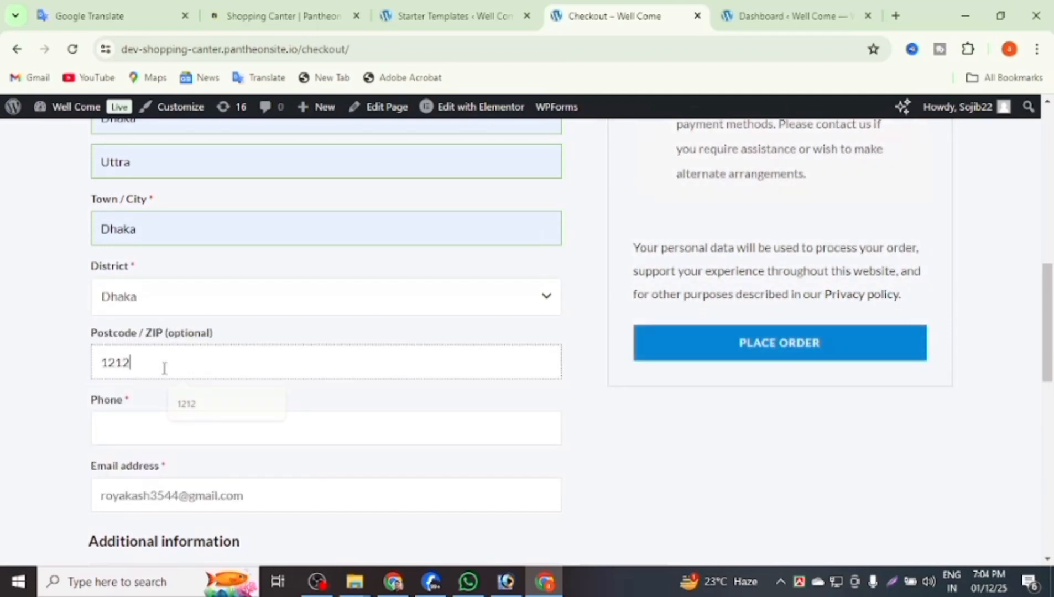
{"action": "scroll", "coordinate": [141, 387], "scroll_direction": "down", "scroll_amount": 1}
{"action": "left_click", "coordinate": [134, 349]}
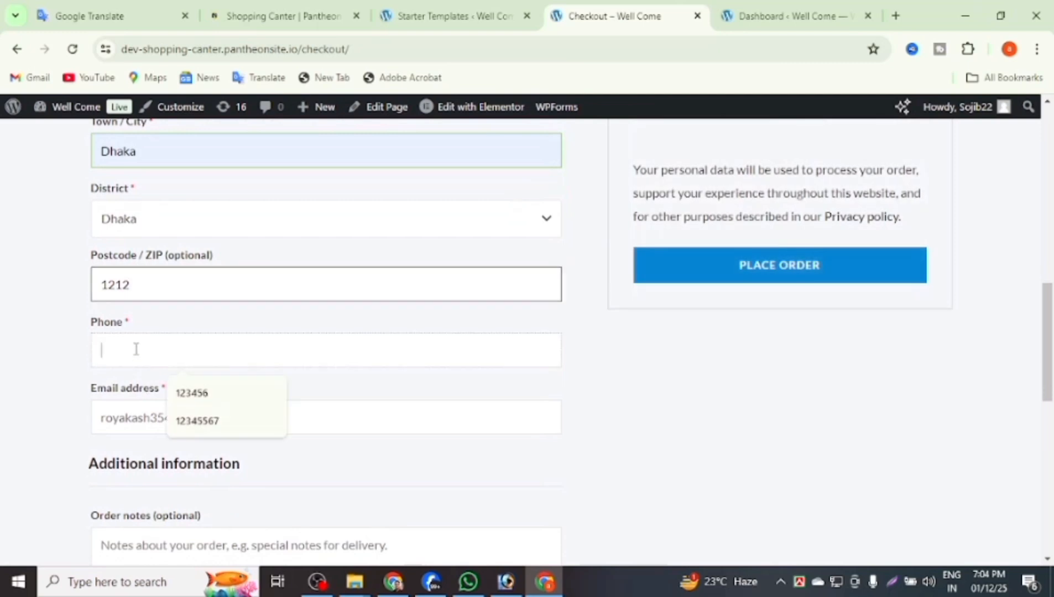
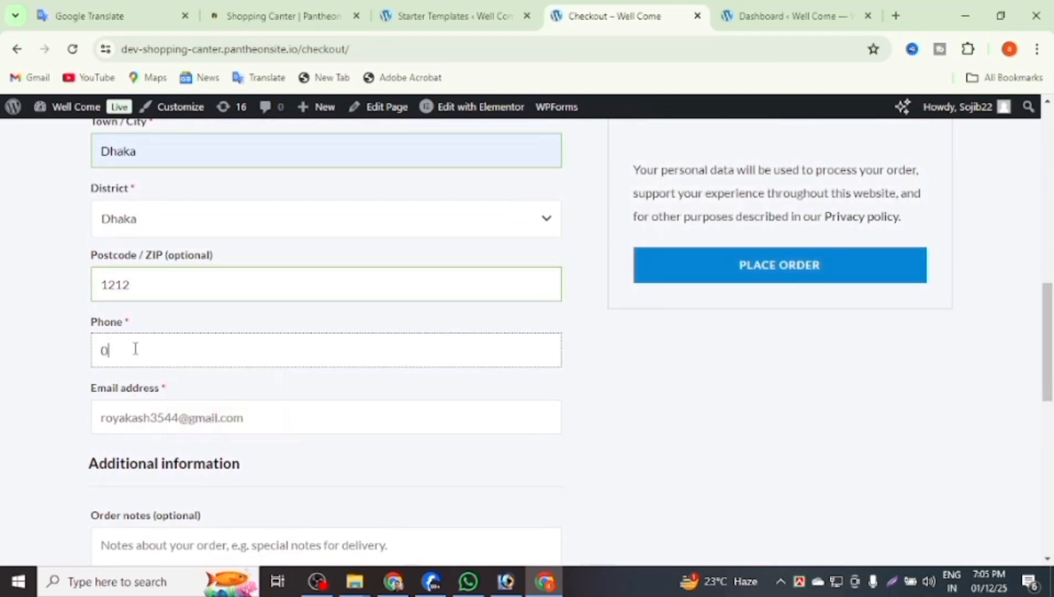
Place the order, getting an 'Invalid payment method' error, and decline saving the address.
{"action": "scroll", "coordinate": [225, 337], "scroll_direction": "down", "scroll_amount": 3}
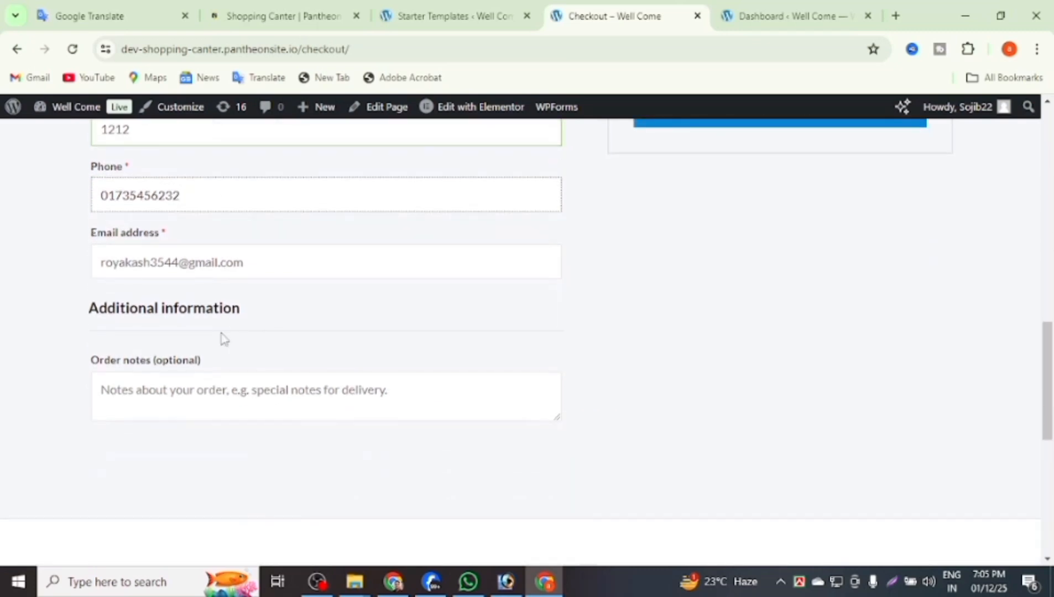
{"action": "left_click", "coordinate": [210, 263]}
{"action": "scroll", "coordinate": [188, 301], "scroll_direction": "down", "scroll_amount": 2}
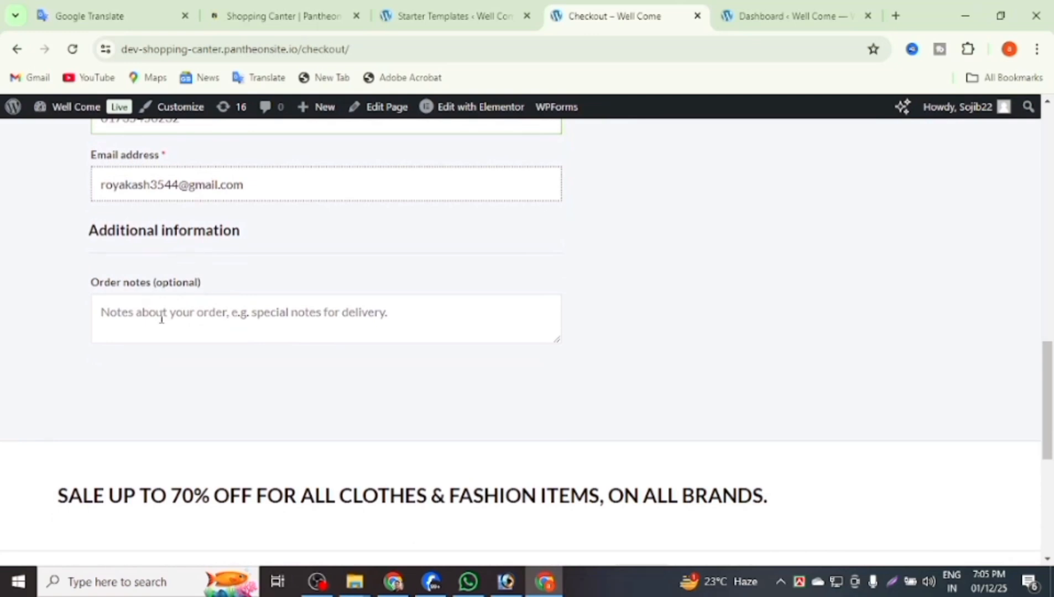
{"action": "left_click", "coordinate": [174, 306]}
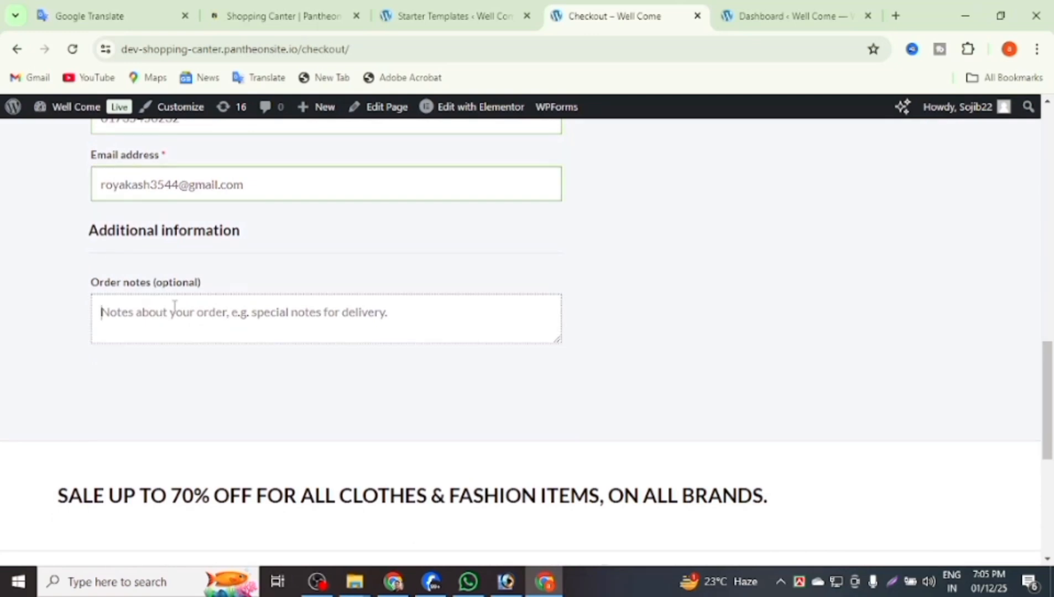
{"action": "scroll", "coordinate": [263, 340], "scroll_direction": "down", "scroll_amount": 6}
{"action": "scroll", "coordinate": [262, 341], "scroll_direction": "up", "scroll_amount": 10}
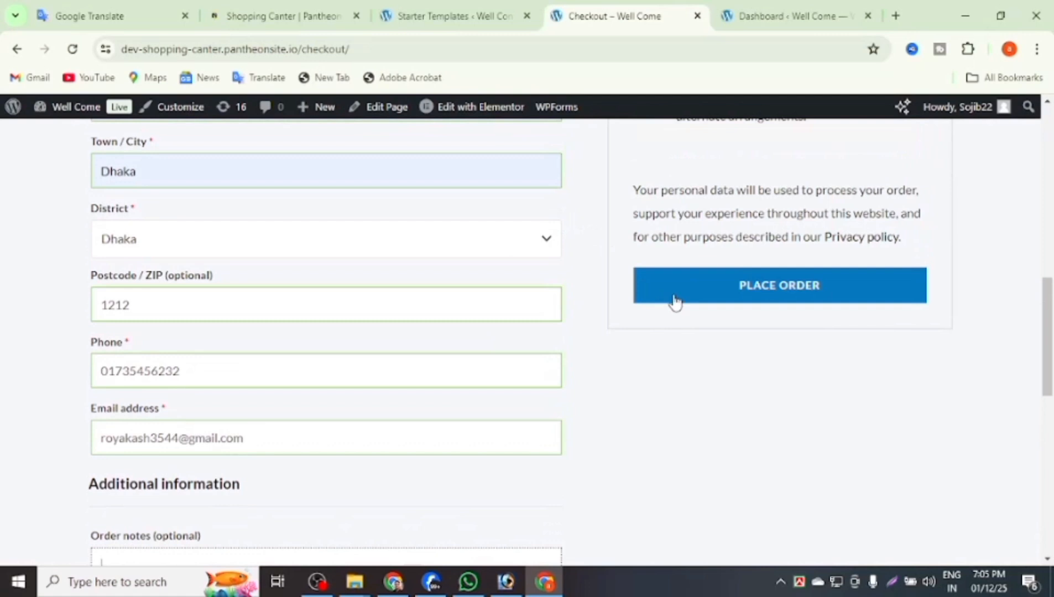
{"action": "left_click", "coordinate": [675, 303]}
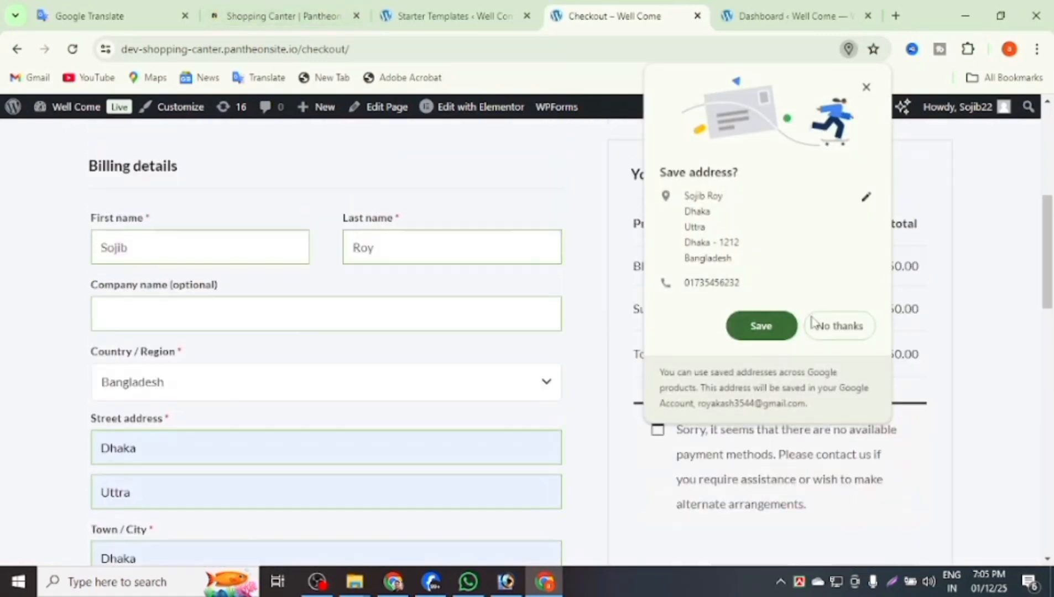
{"action": "left_click", "coordinate": [818, 326]}
{"action": "scroll", "coordinate": [548, 299], "scroll_direction": "up", "scroll_amount": 5}
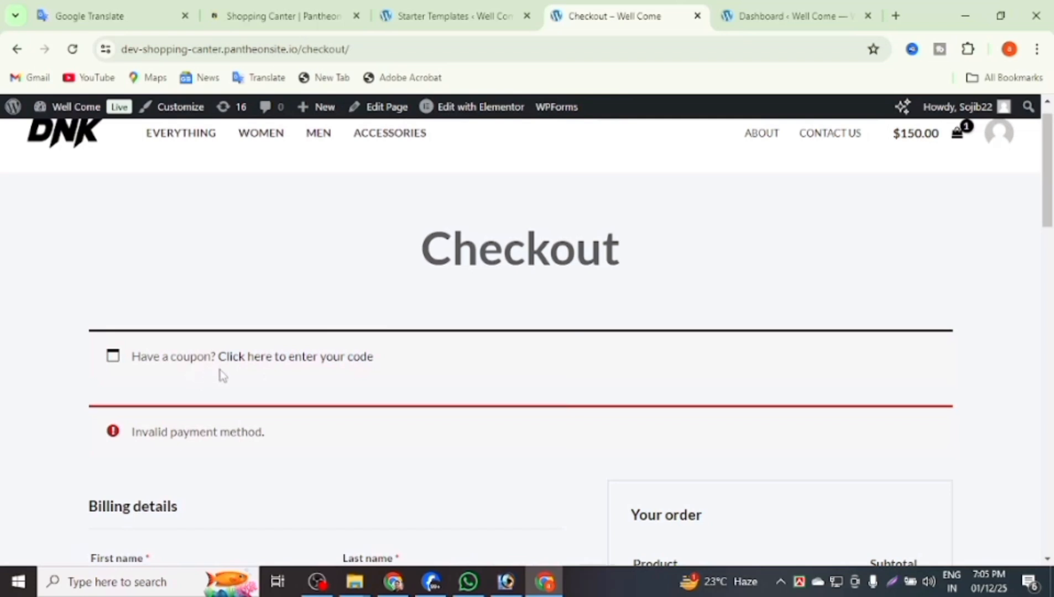
Go from the WordPress admin Plugins list to the Add Plugins page.
{"action": "left_click", "coordinate": [735, 17]}
{"action": "scroll", "coordinate": [358, 321], "scroll_direction": "down", "scroll_amount": 2}
{"action": "scroll", "coordinate": [359, 321], "scroll_direction": "down", "scroll_amount": 2}
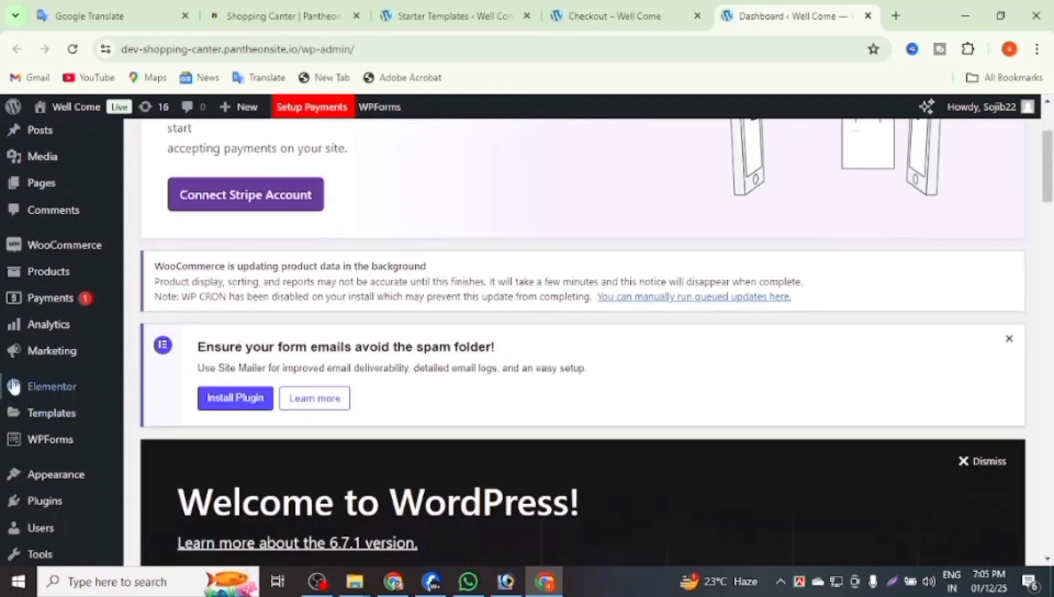
{"action": "scroll", "coordinate": [49, 387], "scroll_direction": "down", "scroll_amount": 3}
{"action": "mouse_move", "coordinate": [44, 441]}
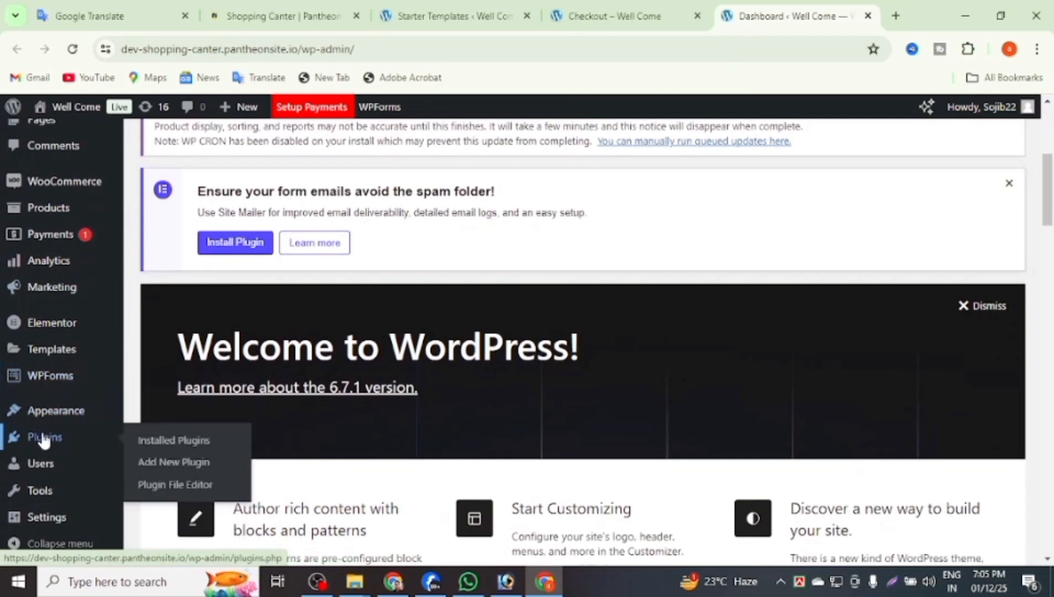
{"action": "left_click", "coordinate": [44, 441]}
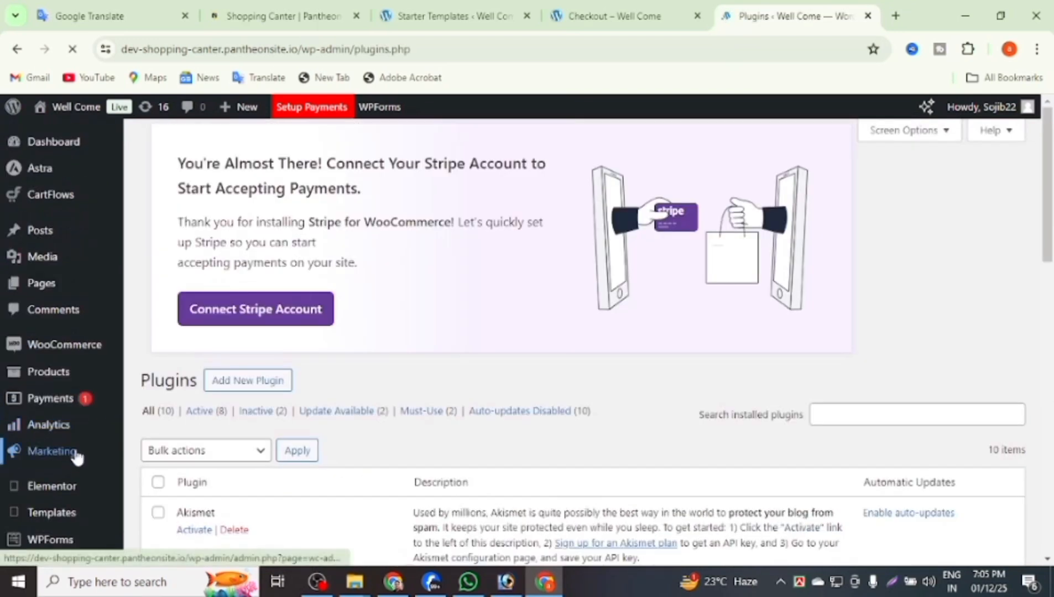
{"action": "left_click", "coordinate": [256, 381]}
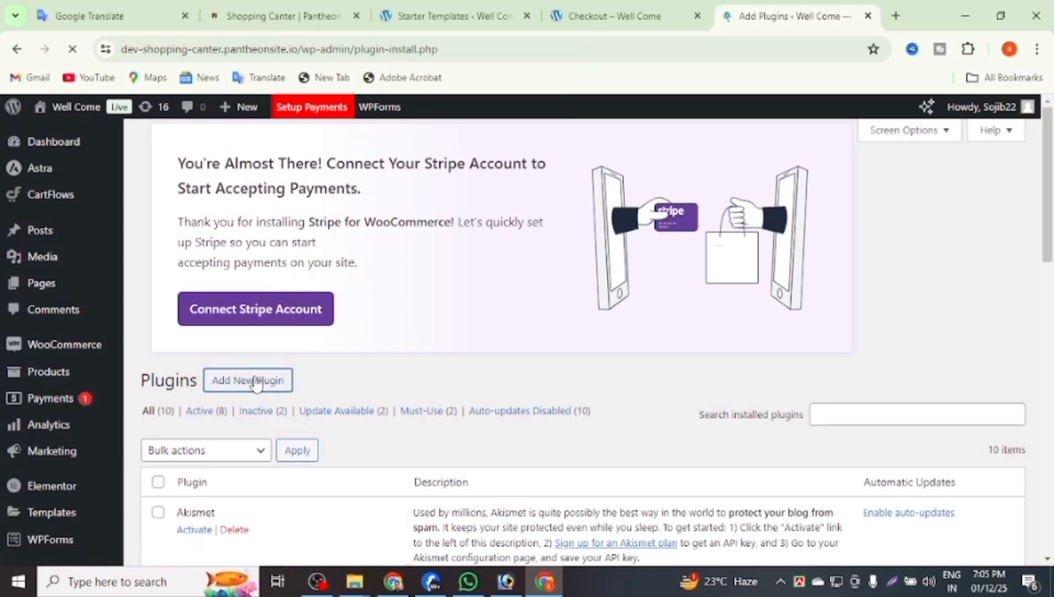
{"action": "scroll", "coordinate": [414, 349], "scroll_direction": "down", "scroll_amount": 4}
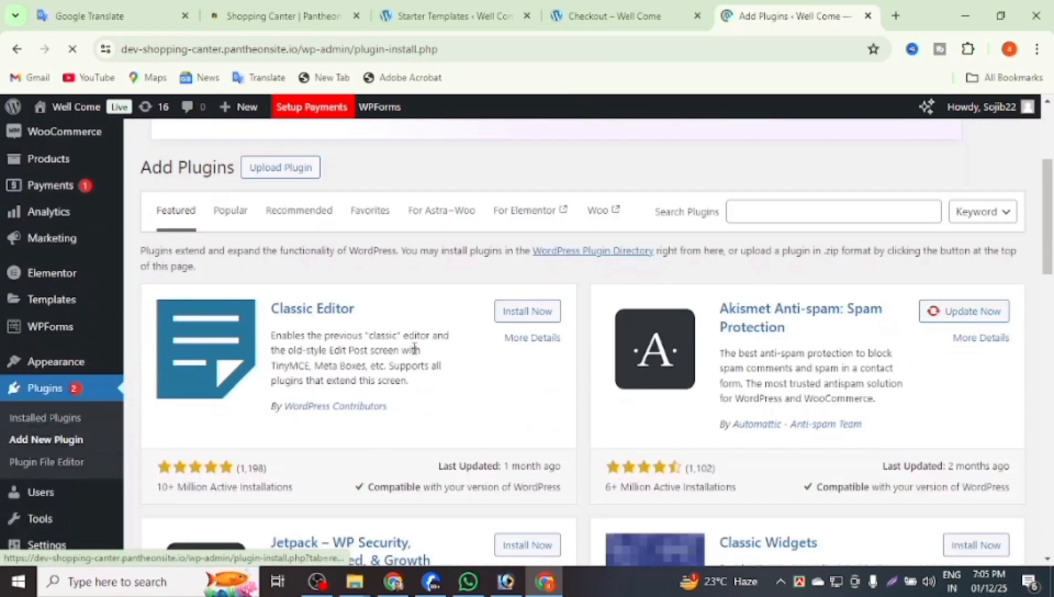
{"action": "left_click", "coordinate": [742, 199]}
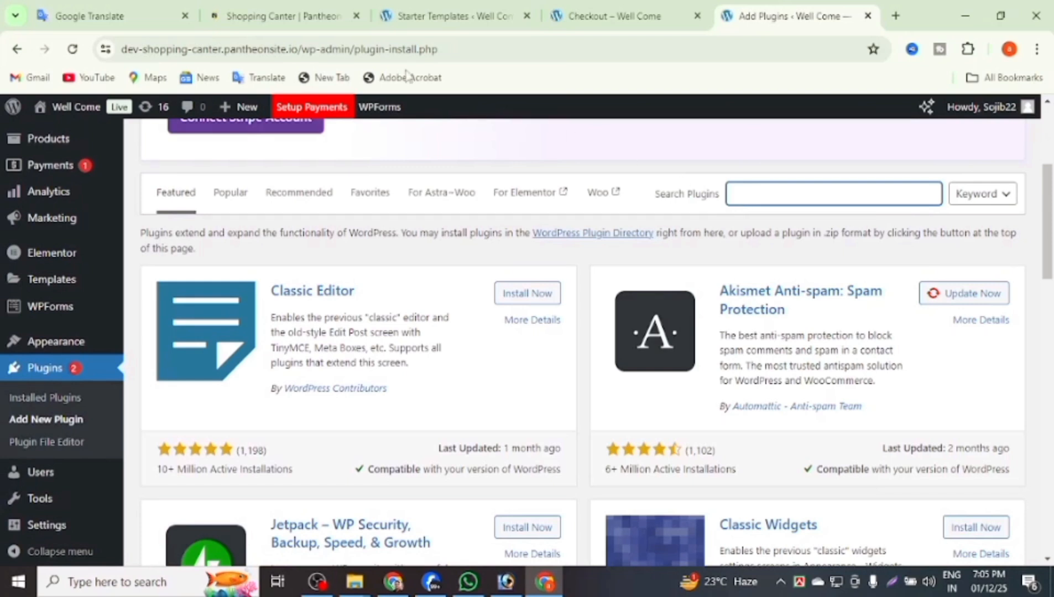
Copy 'Conditional Payments for WooCommerce' from Google Translate and return to Add Plugins.
{"action": "left_click", "coordinate": [110, 17]}
{"action": "left_click", "coordinate": [321, 303]}
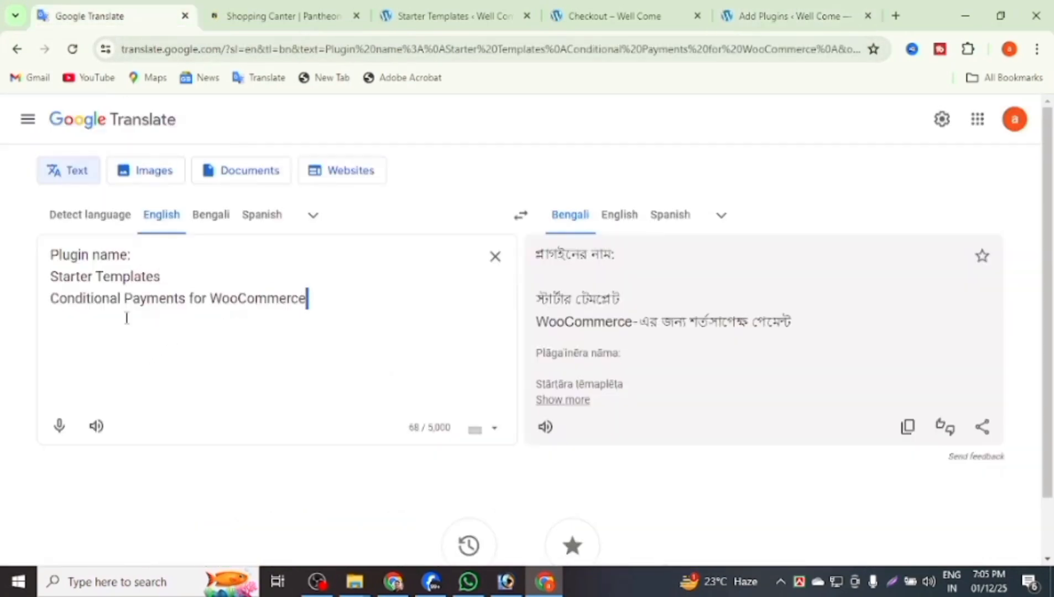
{"action": "left_click", "coordinate": [51, 308], "text": "shift"}
{"action": "key", "text": "ctrl+c"}
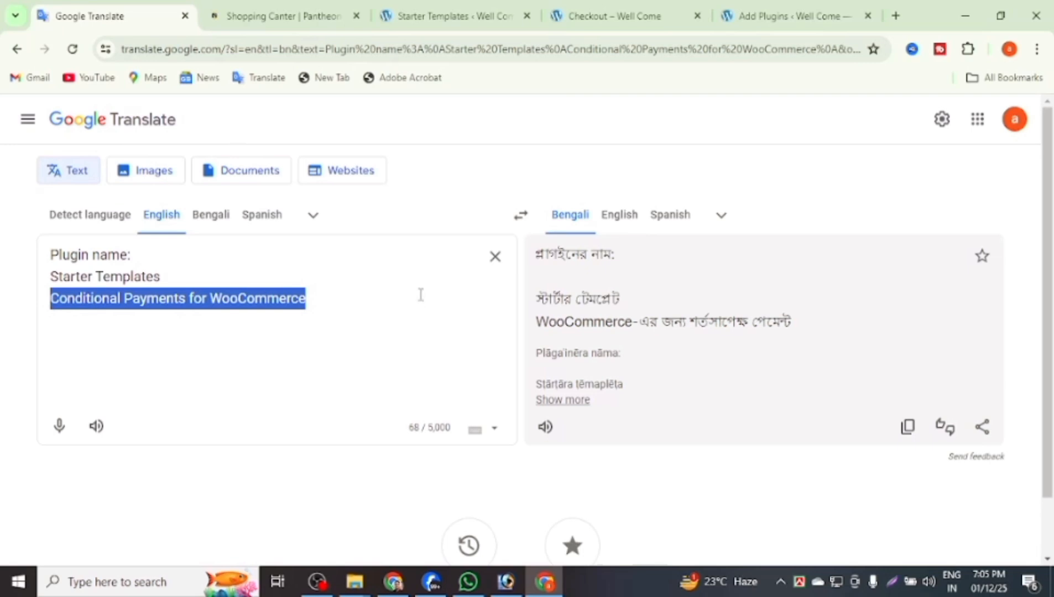
{"action": "left_click", "coordinate": [738, 18]}
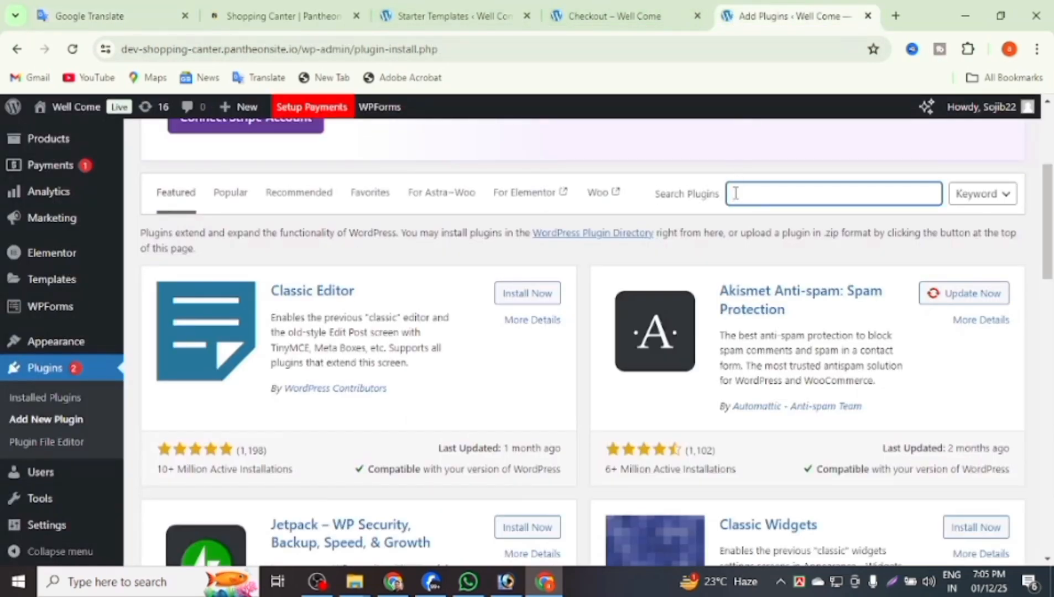
Search for Conditional Payments for WooCommerce, then install and activate it.
{"action": "key", "text": "ctrl+v"}
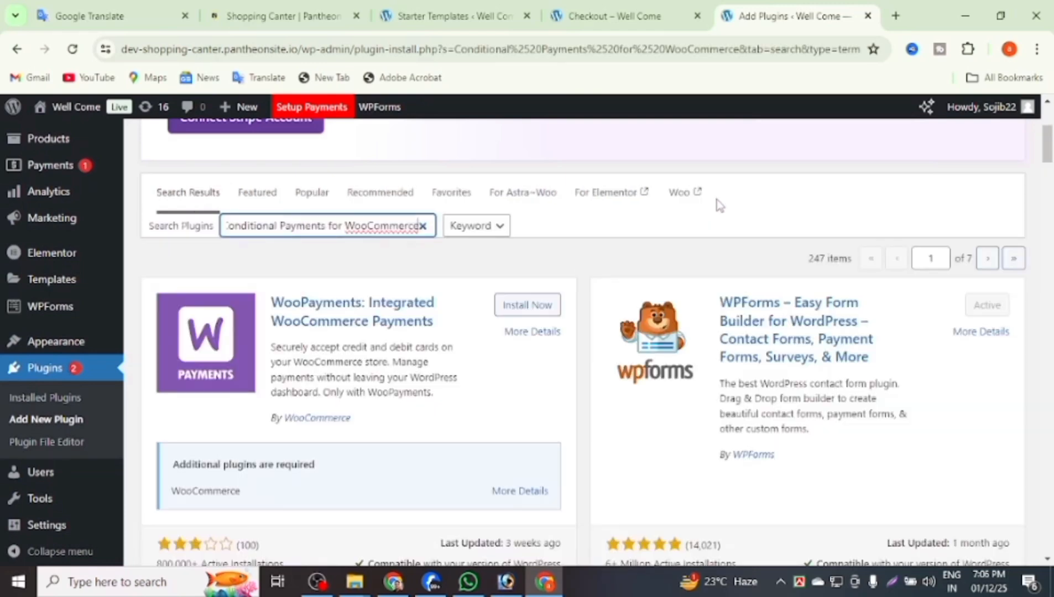
{"action": "scroll", "coordinate": [658, 263], "scroll_direction": "down", "scroll_amount": 5}
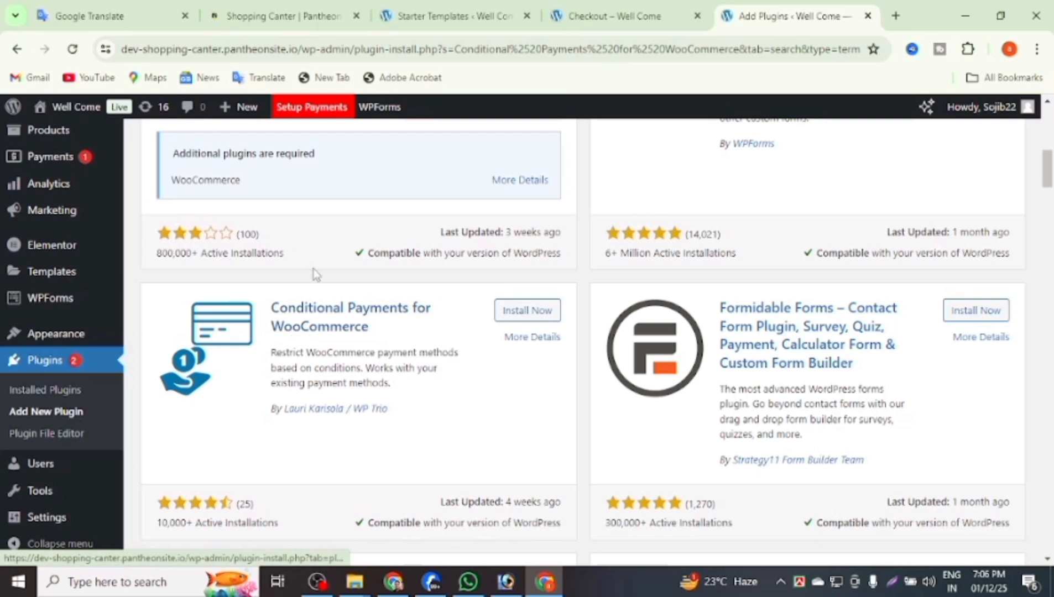
{"action": "left_click", "coordinate": [531, 311]}
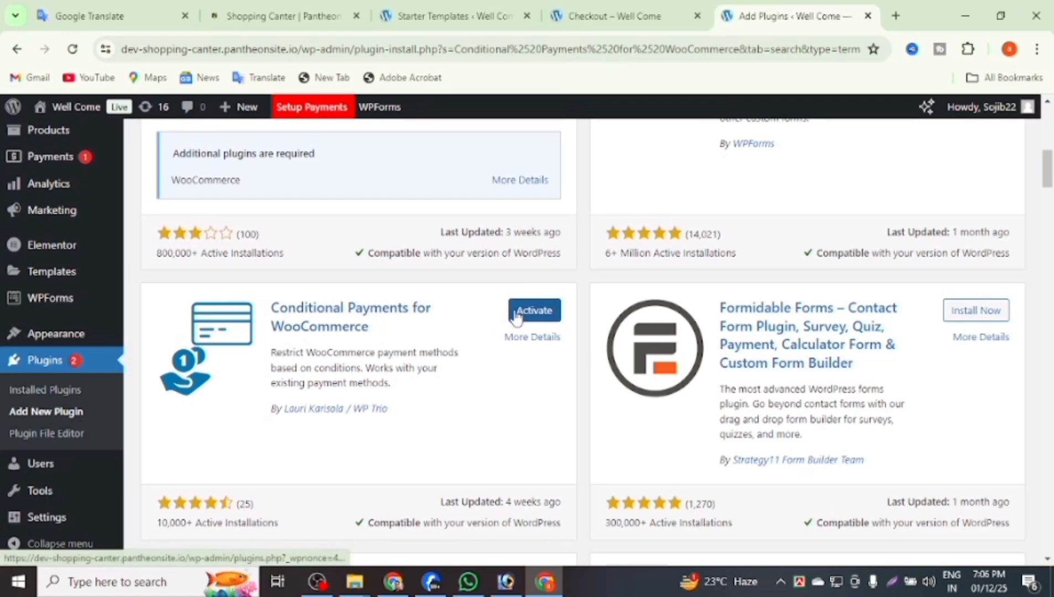
{"action": "left_click", "coordinate": [515, 317]}
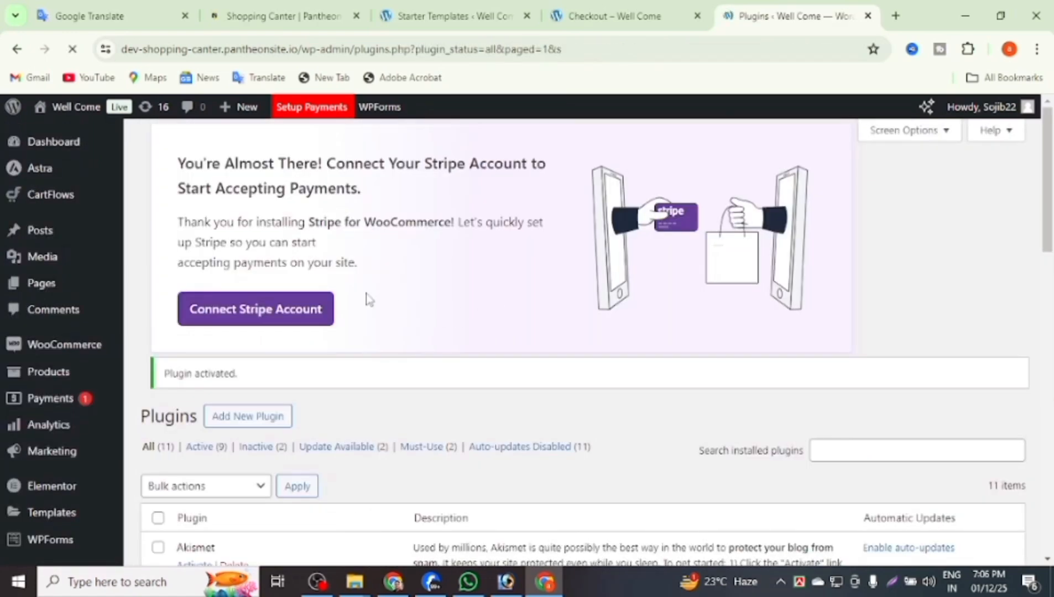
{"action": "scroll", "coordinate": [407, 265], "scroll_direction": "down", "scroll_amount": 7}
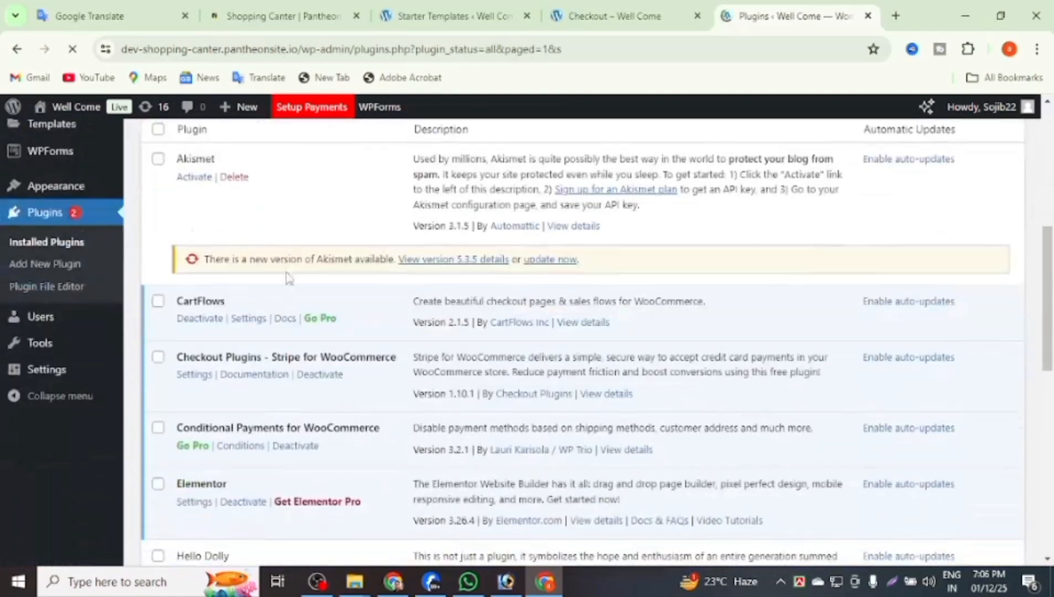
{"action": "scroll", "coordinate": [237, 320], "scroll_direction": "down", "scroll_amount": 4}
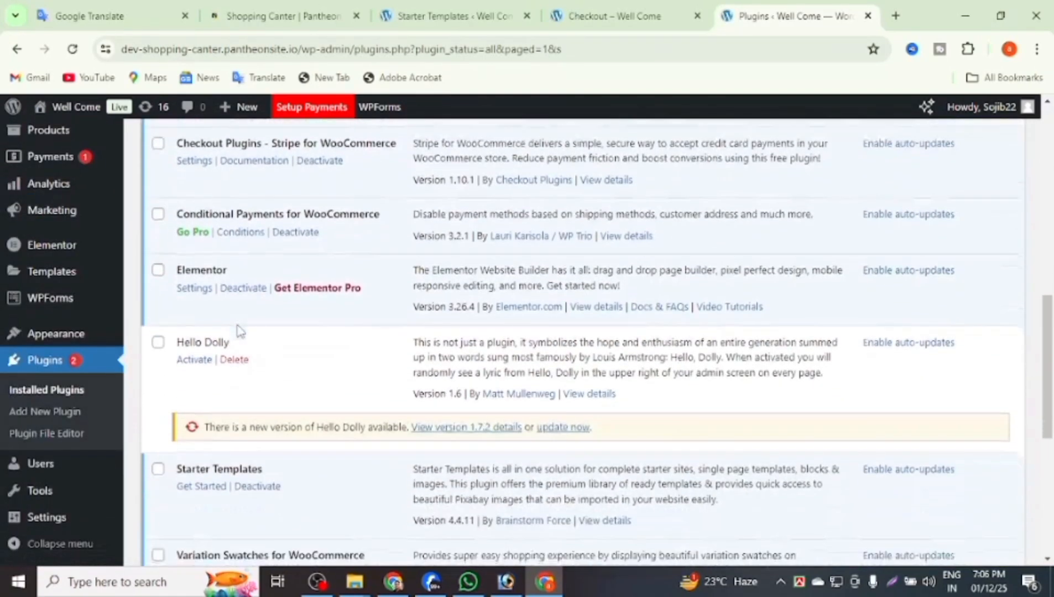
{"action": "scroll", "coordinate": [236, 327], "scroll_direction": "down", "scroll_amount": 6}
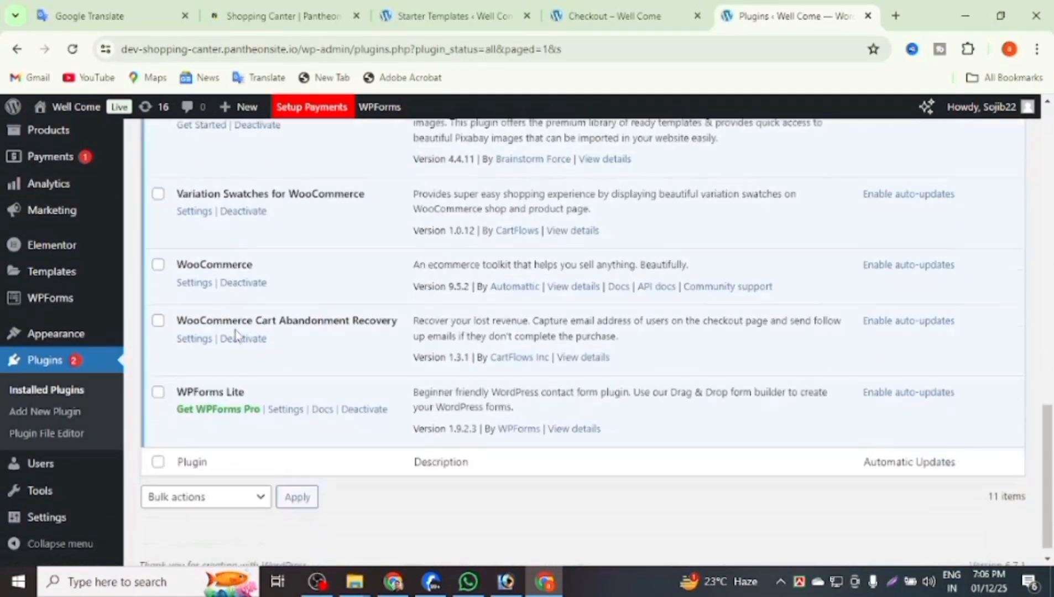
{"action": "scroll", "coordinate": [238, 332], "scroll_direction": "up", "scroll_amount": 6}
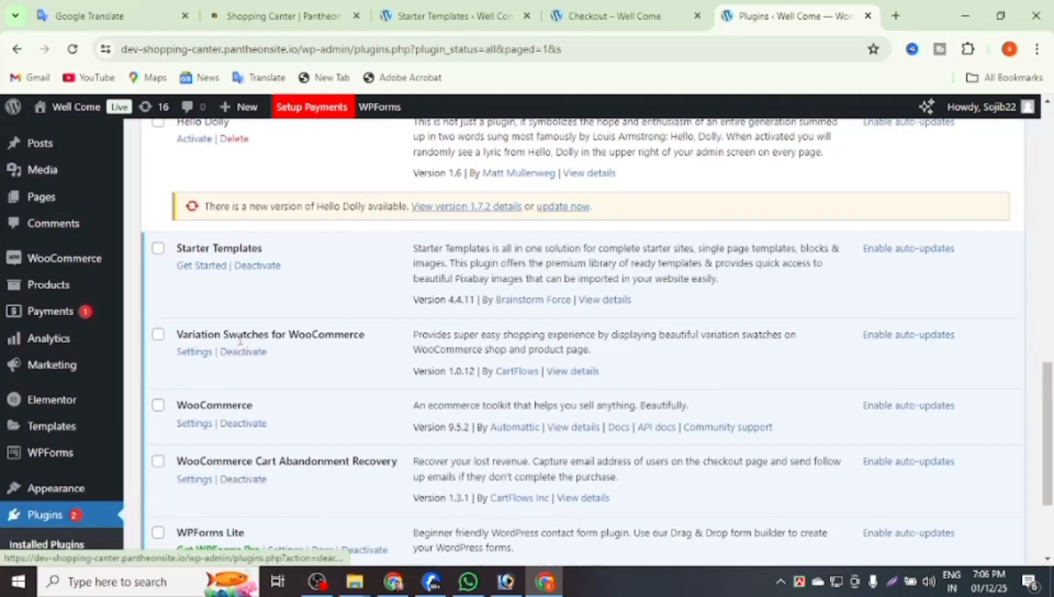
{"action": "scroll", "coordinate": [239, 333], "scroll_direction": "up", "scroll_amount": 1}
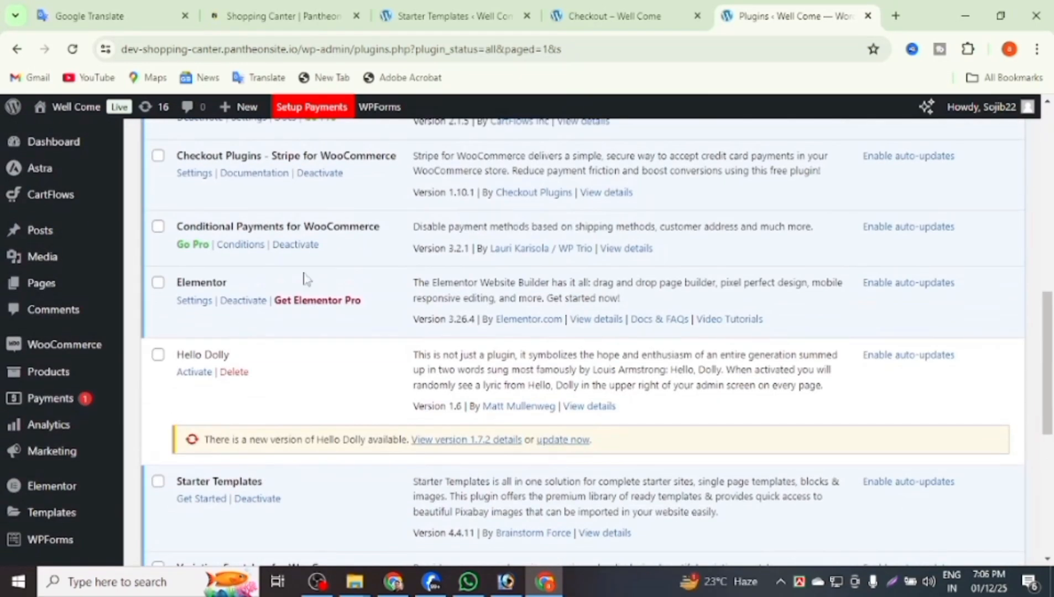
Switch on Cash on delivery in the Payments tab, then return to the Checkout page.
{"action": "left_click", "coordinate": [239, 245]}
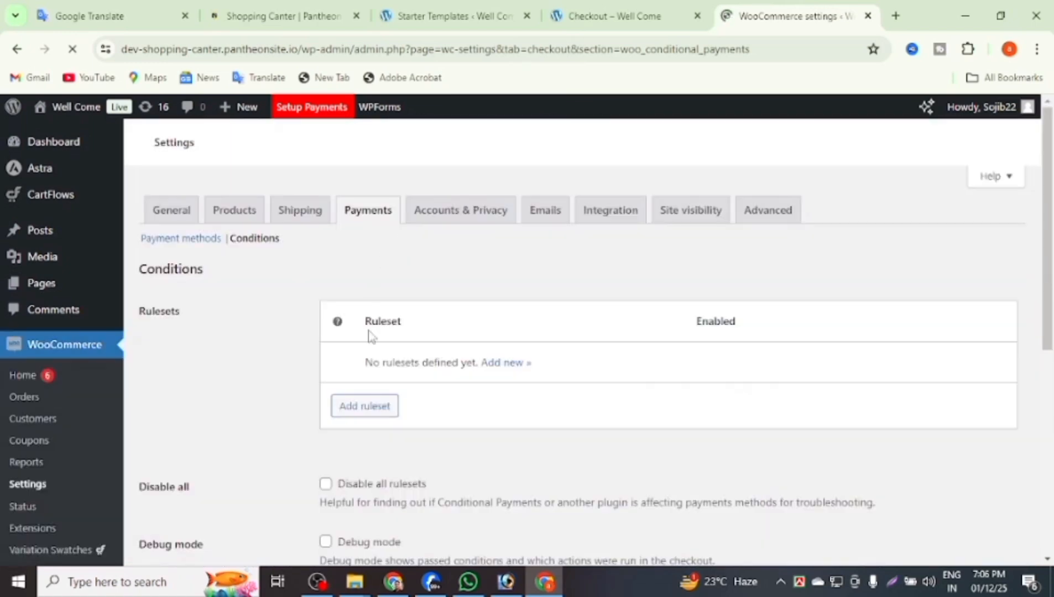
{"action": "scroll", "coordinate": [296, 319], "scroll_direction": "down", "scroll_amount": 1}
{"action": "scroll", "coordinate": [309, 303], "scroll_direction": "up", "scroll_amount": 1}
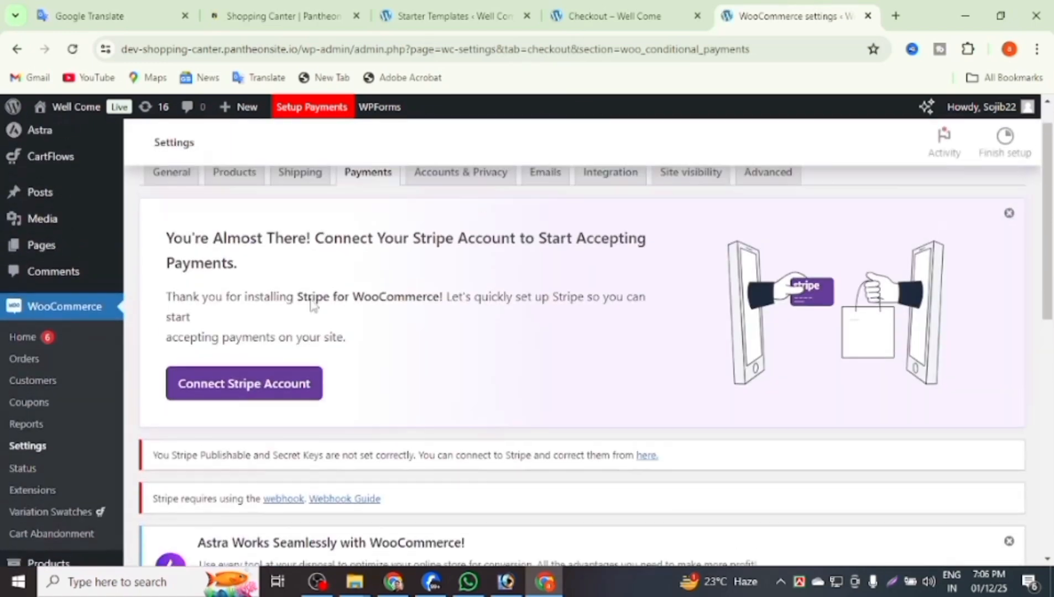
{"action": "left_click", "coordinate": [353, 243]}
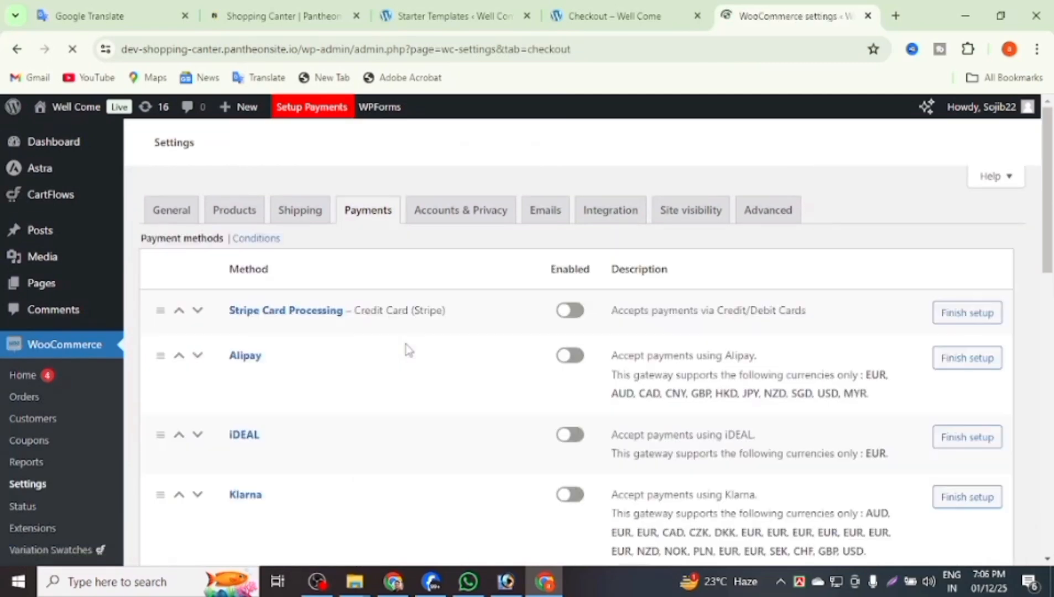
{"action": "scroll", "coordinate": [409, 354], "scroll_direction": "down", "scroll_amount": 10}
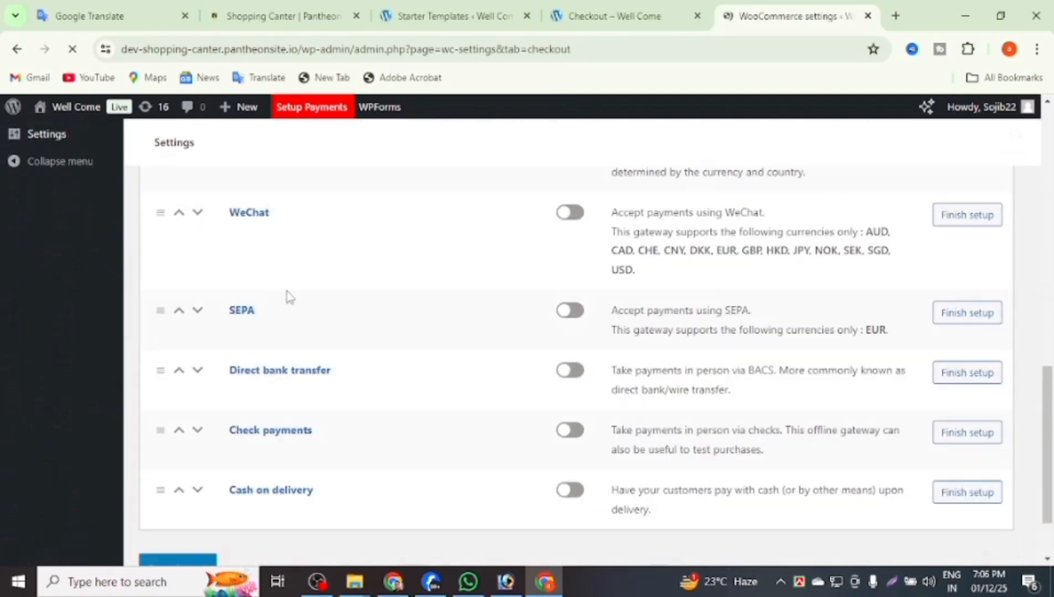
{"action": "scroll", "coordinate": [309, 350], "scroll_direction": "down", "scroll_amount": 6}
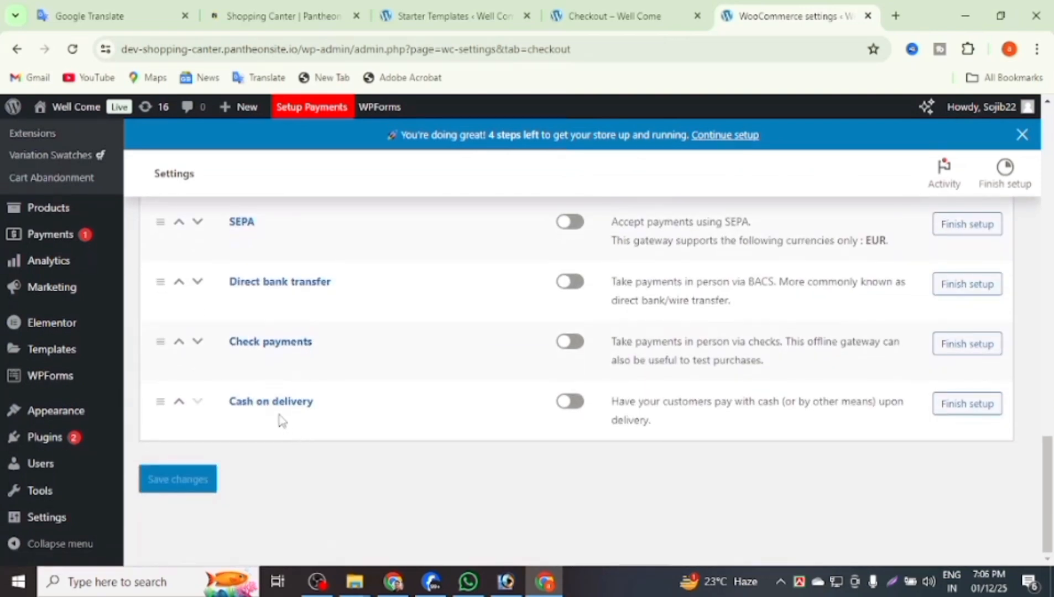
{"action": "left_click", "coordinate": [573, 409]}
{"action": "scroll", "coordinate": [160, 424], "scroll_direction": "up", "scroll_amount": 4}
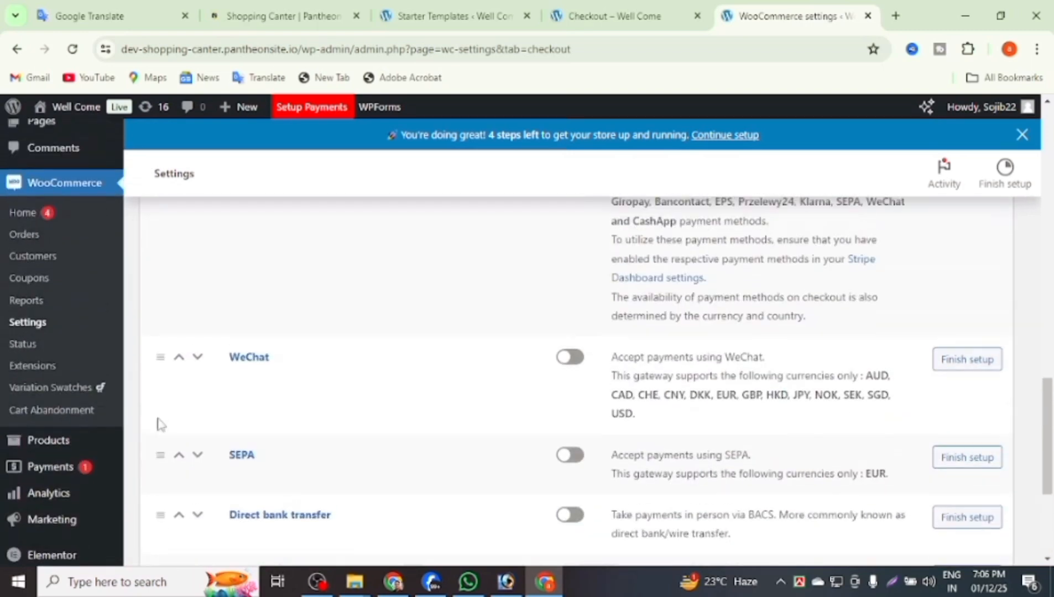
{"action": "left_click", "coordinate": [595, 22]}
{"action": "scroll", "coordinate": [411, 183], "scroll_direction": "down", "scroll_amount": 3}
Refresh the checkout and place the Blue Denim Jeans order using Cash on delivery.
{"action": "scroll", "coordinate": [410, 183], "scroll_direction": "up", "scroll_amount": 4}
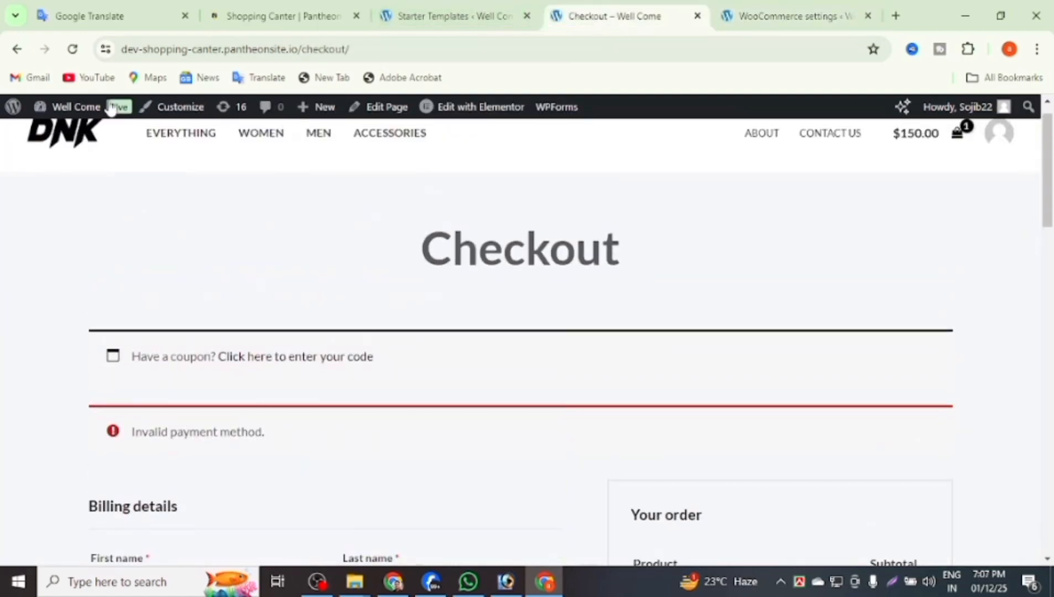
{"action": "left_click", "coordinate": [72, 49]}
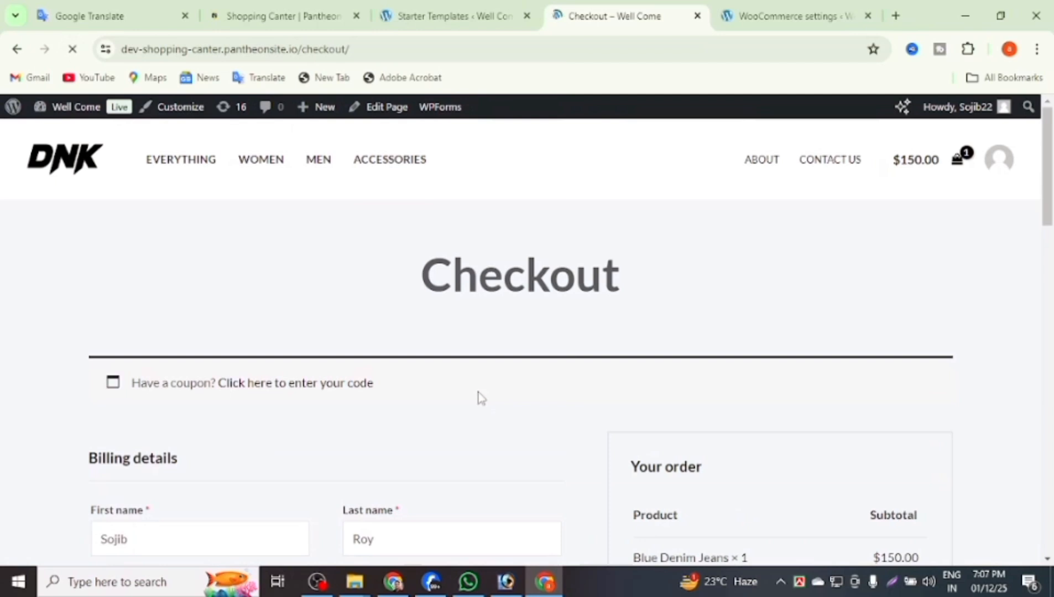
{"action": "scroll", "coordinate": [467, 378], "scroll_direction": "down", "scroll_amount": 6}
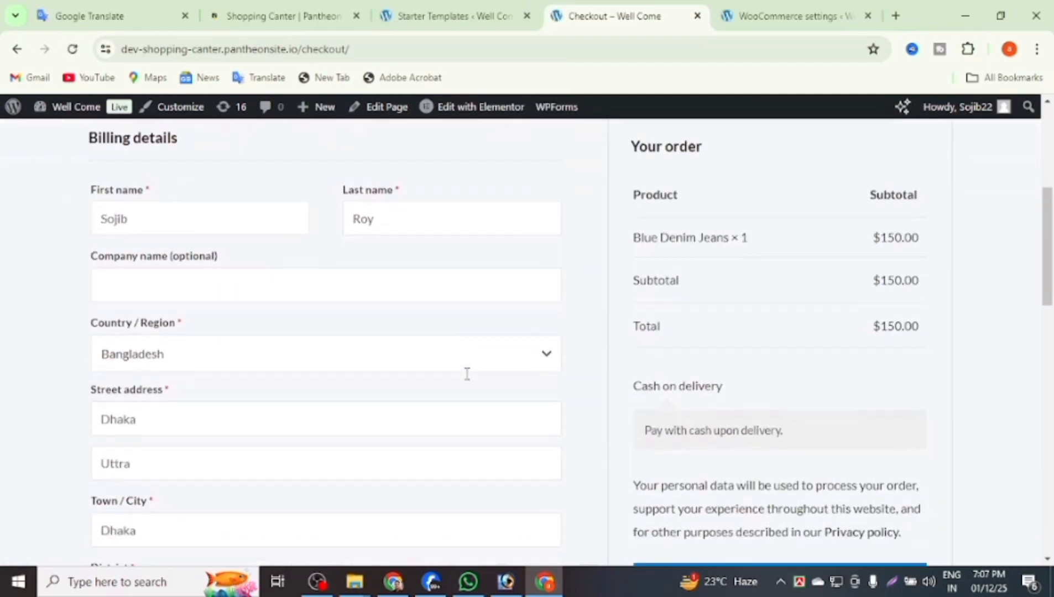
{"action": "scroll", "coordinate": [467, 375], "scroll_direction": "down", "scroll_amount": 4}
{"action": "left_click", "coordinate": [694, 362]}
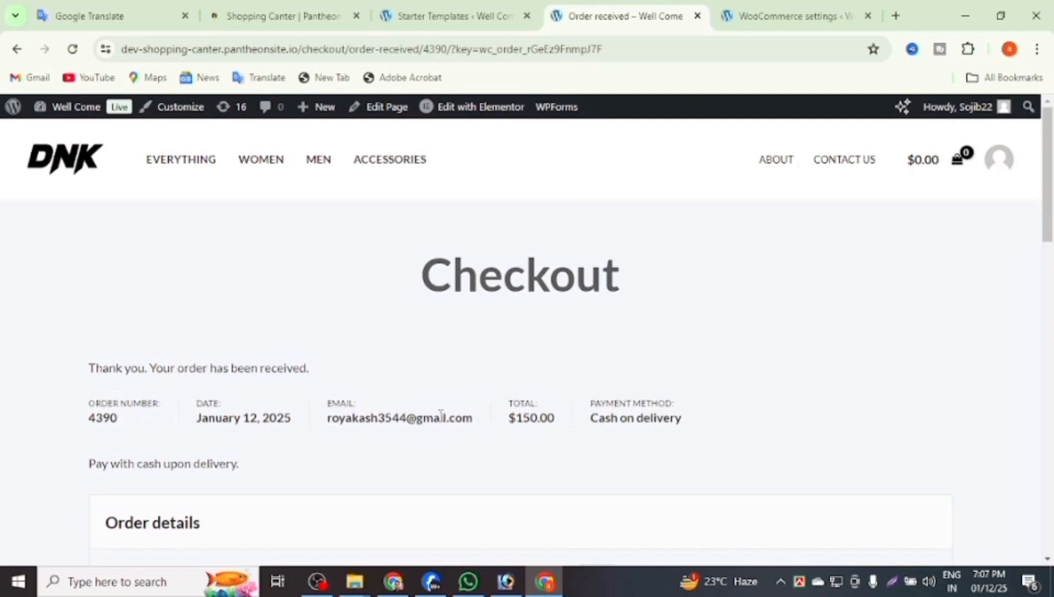
Review the Order received page showing Blue Denim Jeans at $150.00 via Cash on delivery.
{"action": "scroll", "coordinate": [440, 418], "scroll_direction": "down", "scroll_amount": 5}
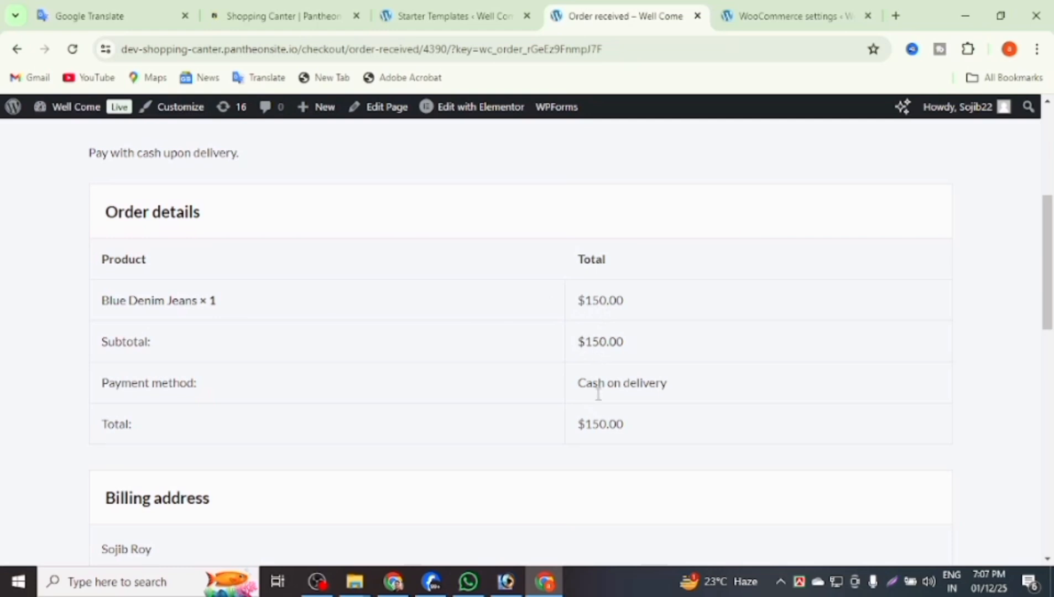
{"action": "scroll", "coordinate": [614, 433], "scroll_direction": "down", "scroll_amount": 5}
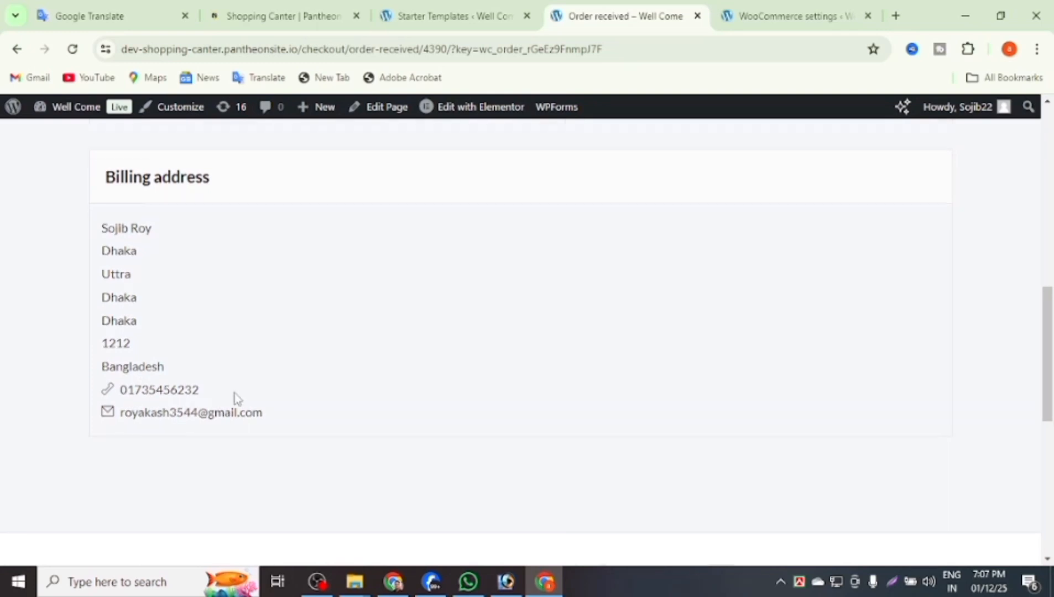
{"action": "scroll", "coordinate": [234, 393], "scroll_direction": "down", "scroll_amount": 1}
{"action": "scroll", "coordinate": [233, 393], "scroll_direction": "up", "scroll_amount": 8}
{"action": "scroll", "coordinate": [233, 394], "scroll_direction": "up", "scroll_amount": 3}
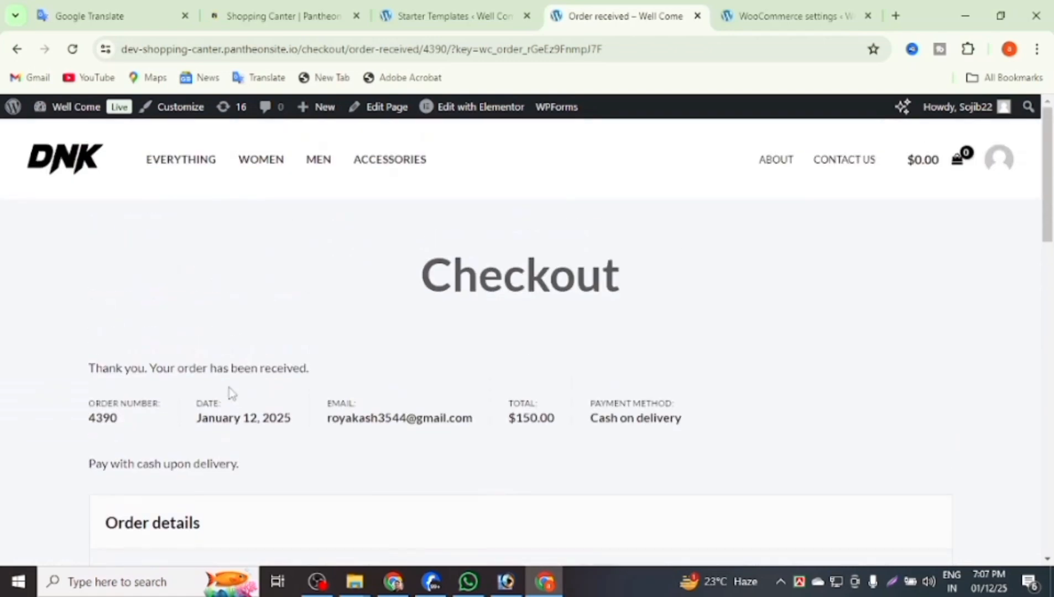